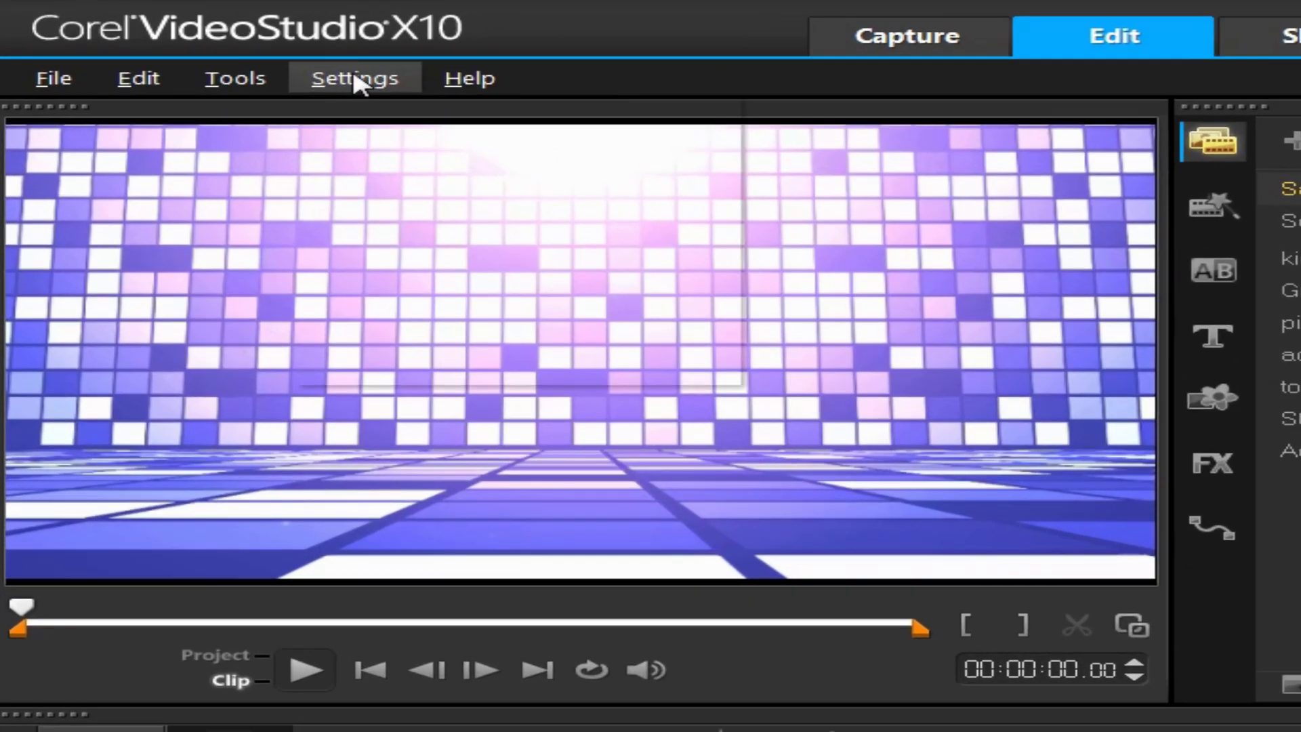
- Set the project properties to the Mobile format with the MPEG-4 AVC (720 x 480, 30p, 2.5Mbps) profile
{"action": "left_click", "coordinate": [354, 78]}
{"action": "left_click", "coordinate": [395, 140]}
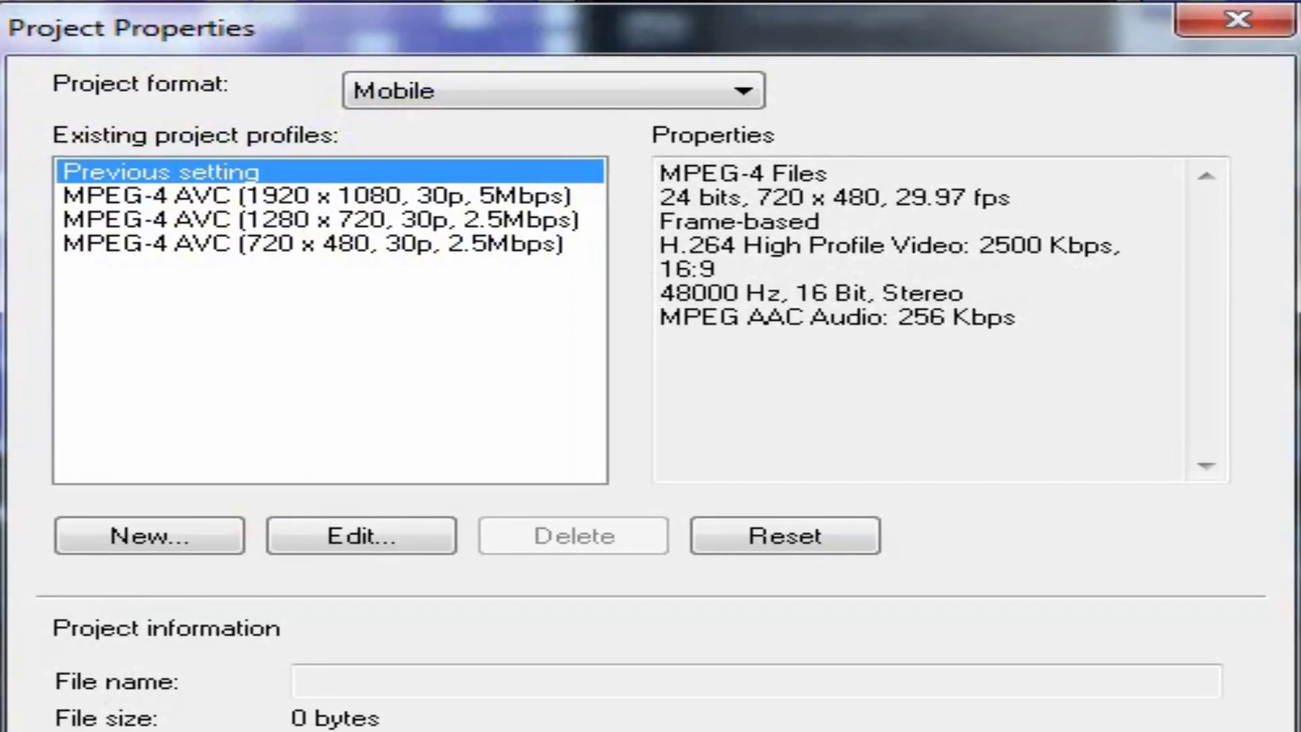
{"action": "left_click", "coordinate": [505, 266]}
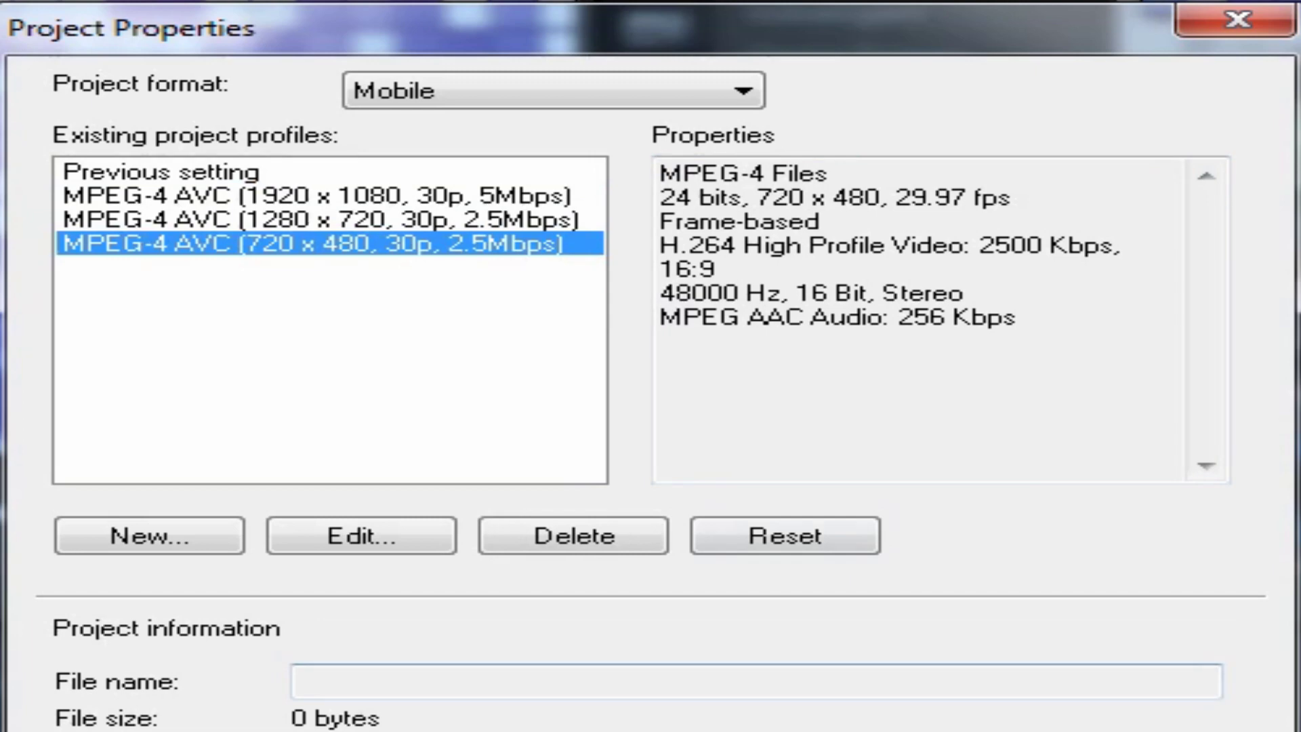
{"action": "left_click", "coordinate": [502, 92]}
{"action": "left_click", "coordinate": [502, 98]}
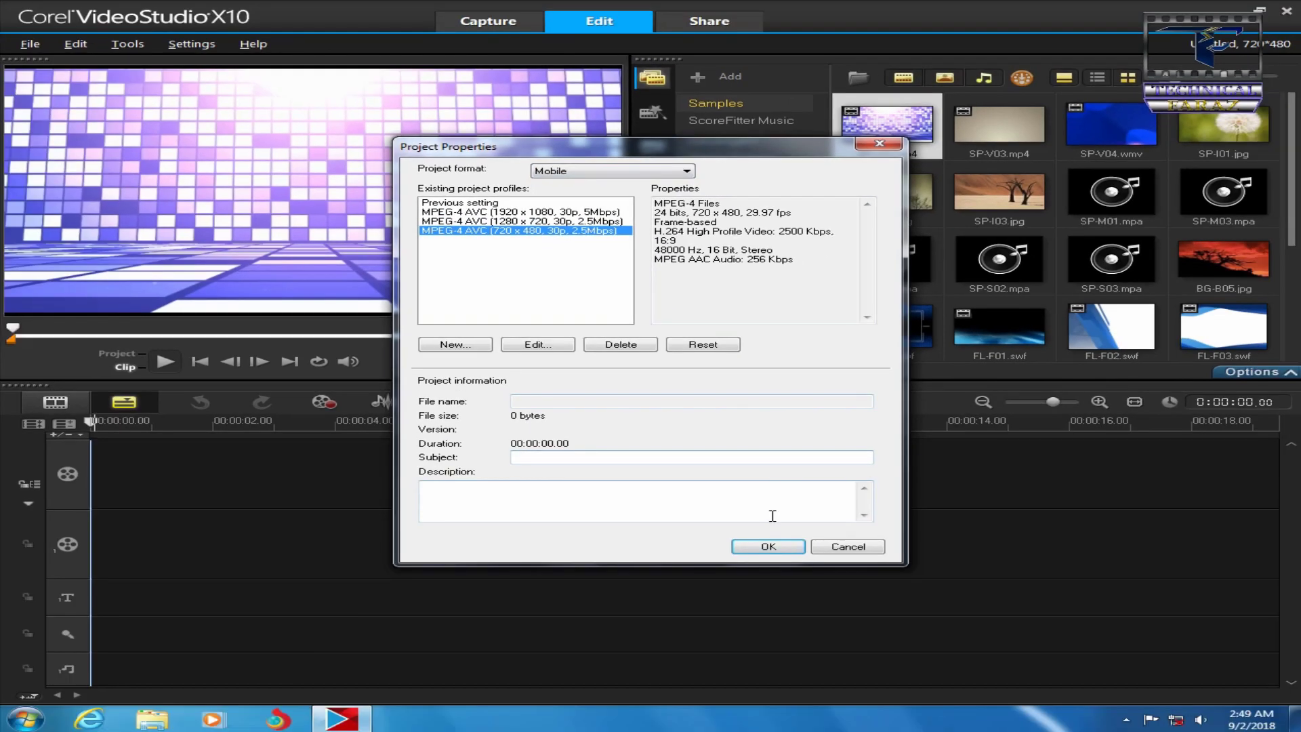
{"action": "left_click", "coordinate": [778, 549]}
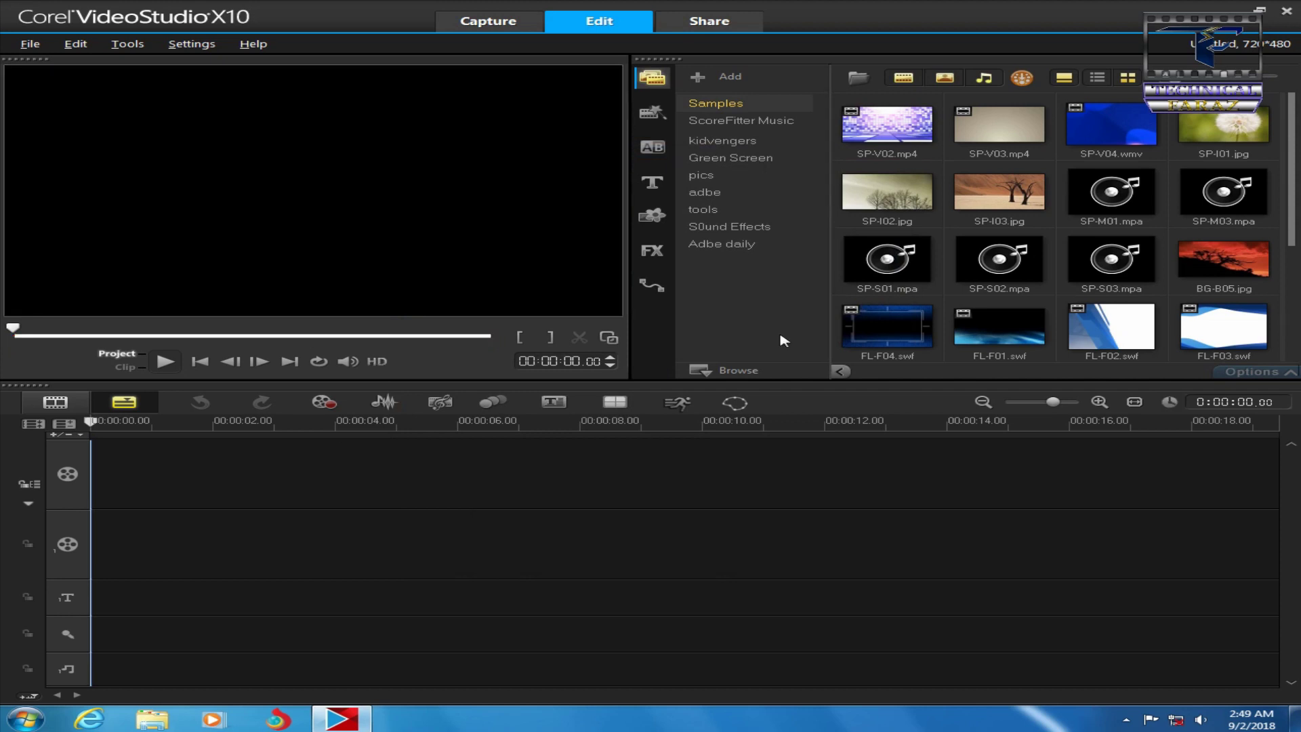
- Place SP-V02.mp4 at the start of the video track without matching the project settings to it, and preview the clip
{"action": "left_click", "coordinate": [922, 134]}
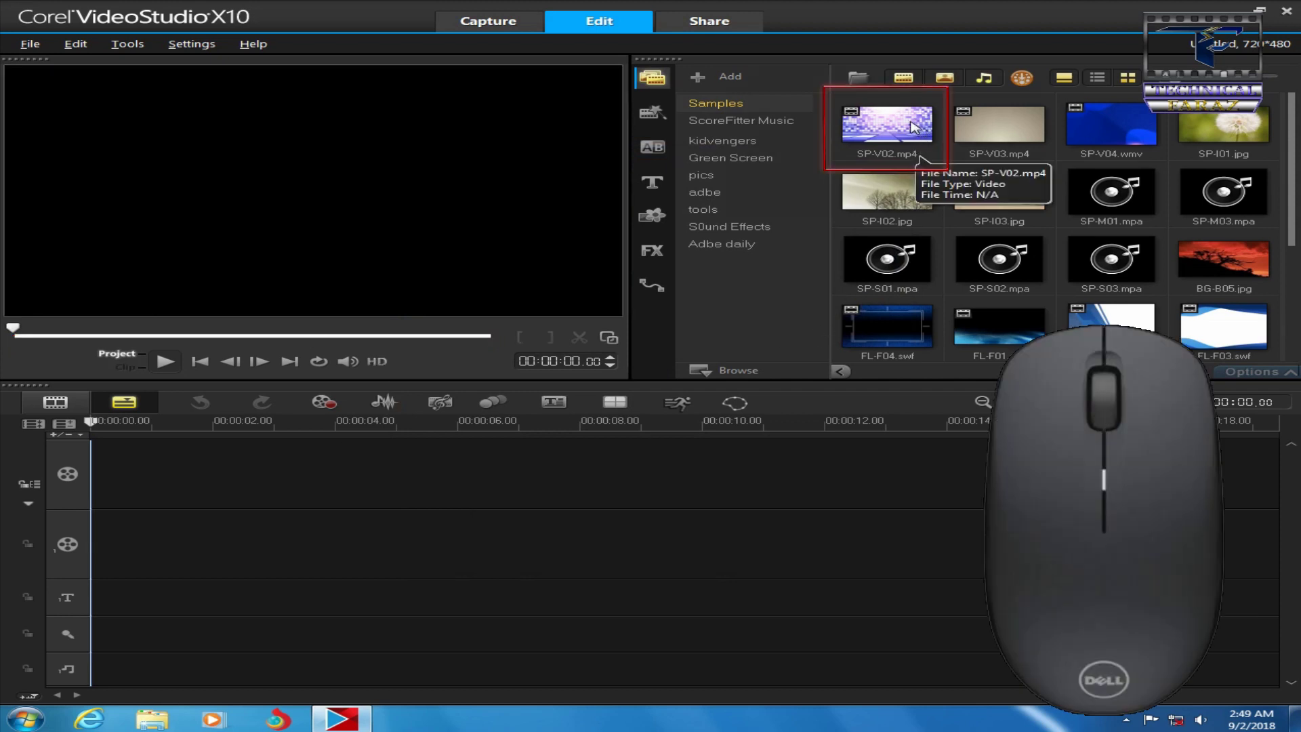
{"action": "left_click_drag", "start_coordinate": [915, 127], "coordinate": [379, 475]}
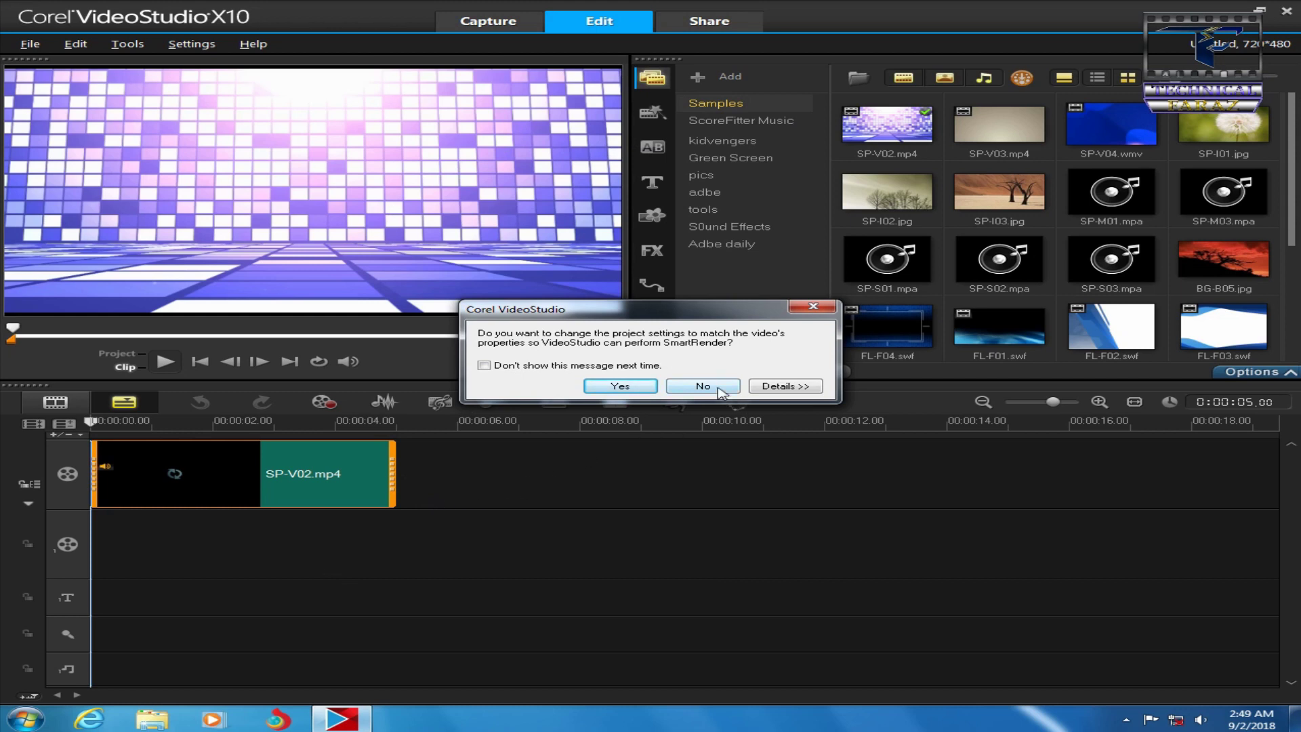
{"action": "left_click", "coordinate": [721, 391]}
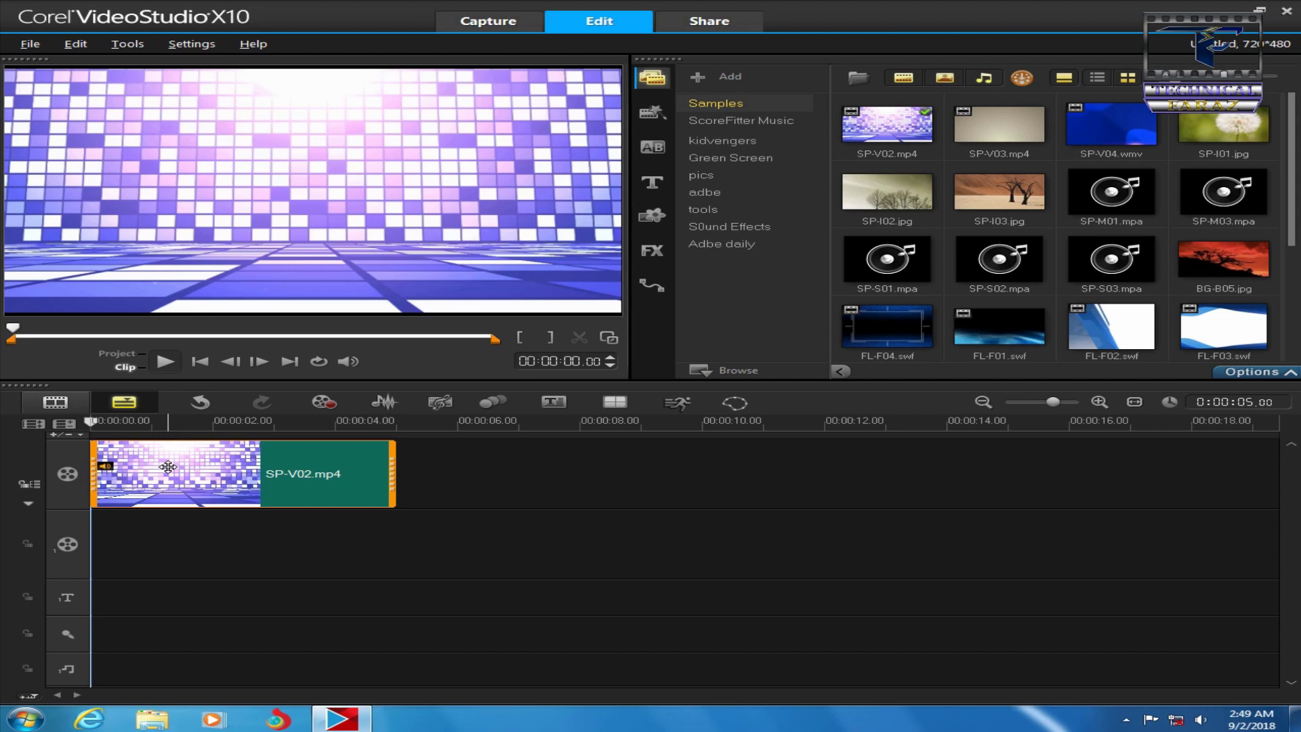
{"action": "left_click", "coordinate": [161, 361]}
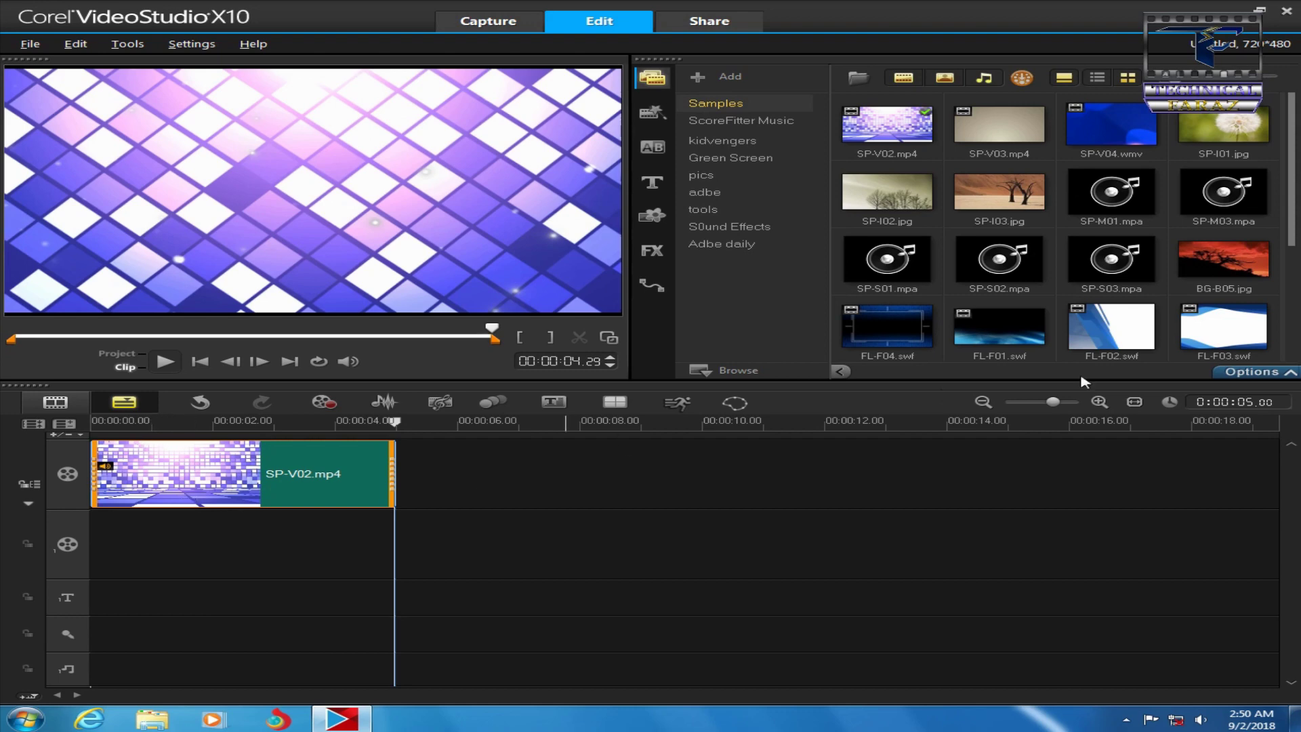
- Import the Microsoft image from the File folder on the Desktop into the Samples media library
{"action": "left_click_drag", "start_coordinate": [1293, 211], "coordinate": [1295, 304]}
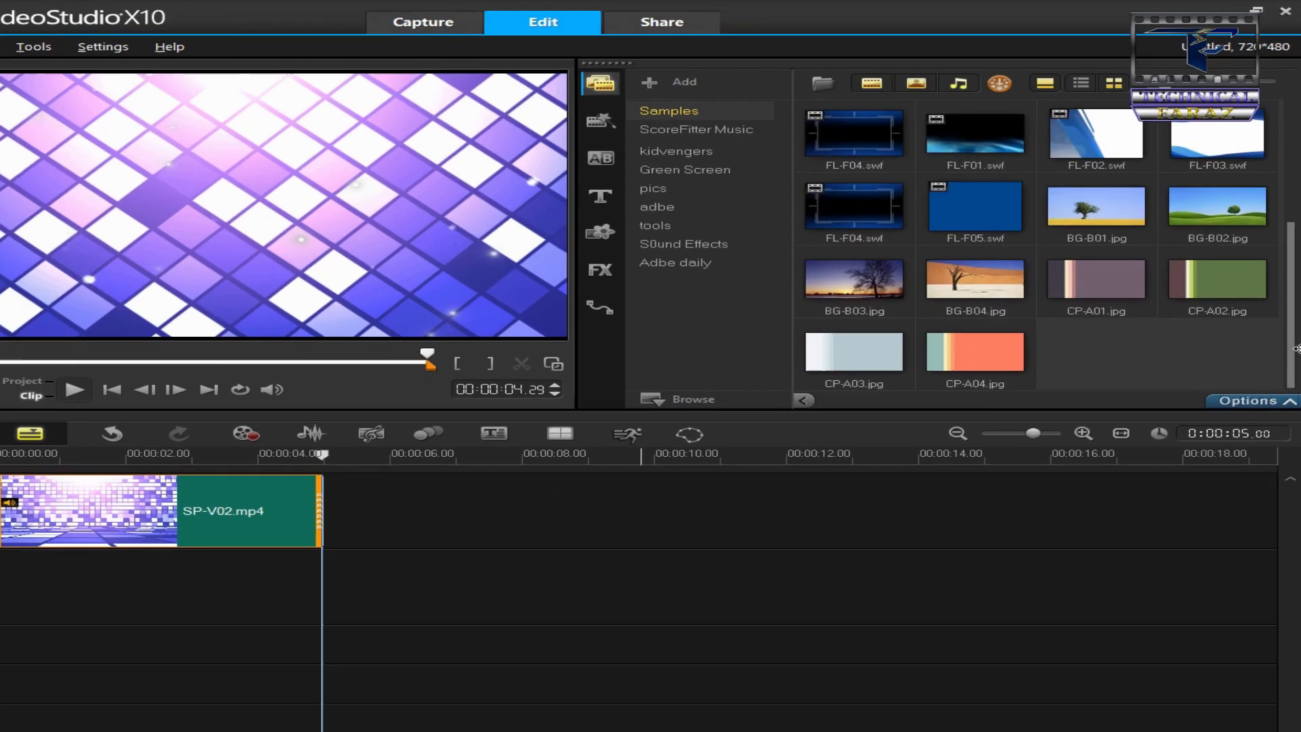
{"action": "scroll", "coordinate": [1152, 136], "scroll_direction": "up", "scroll_amount": 3}
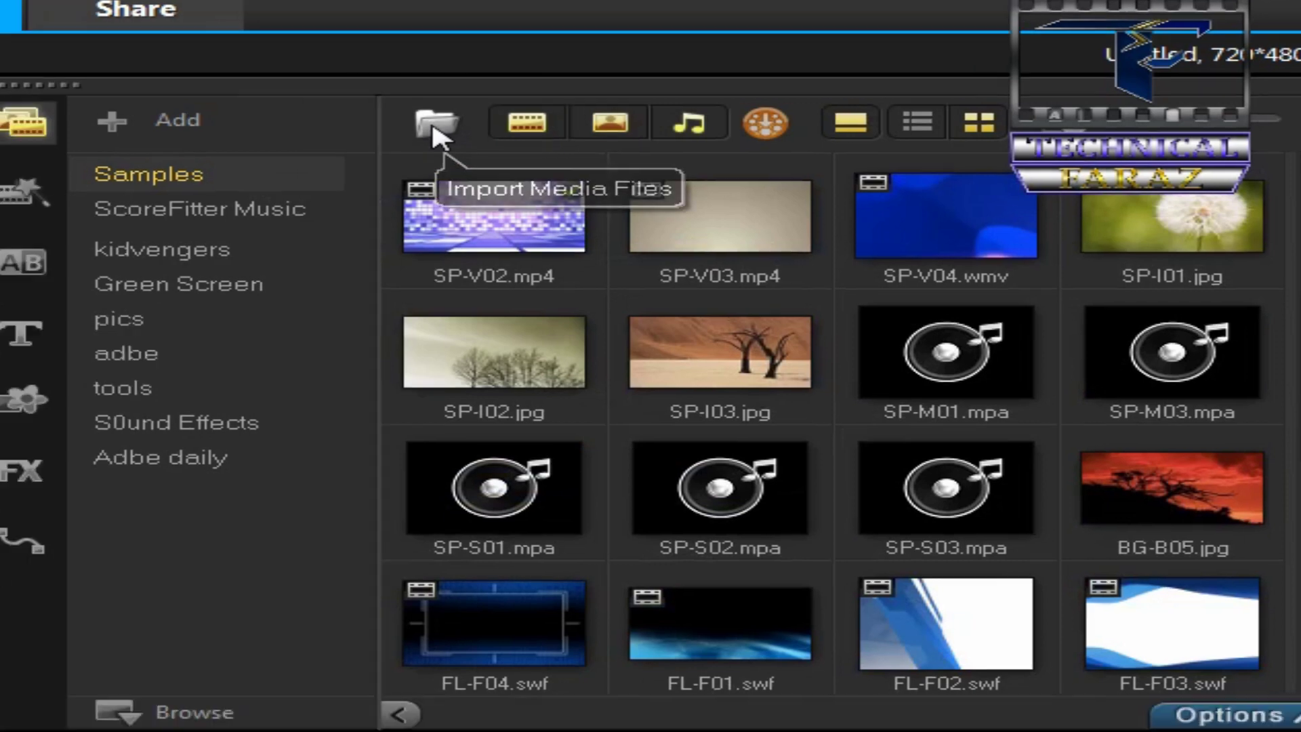
{"action": "left_click", "coordinate": [400, 156]}
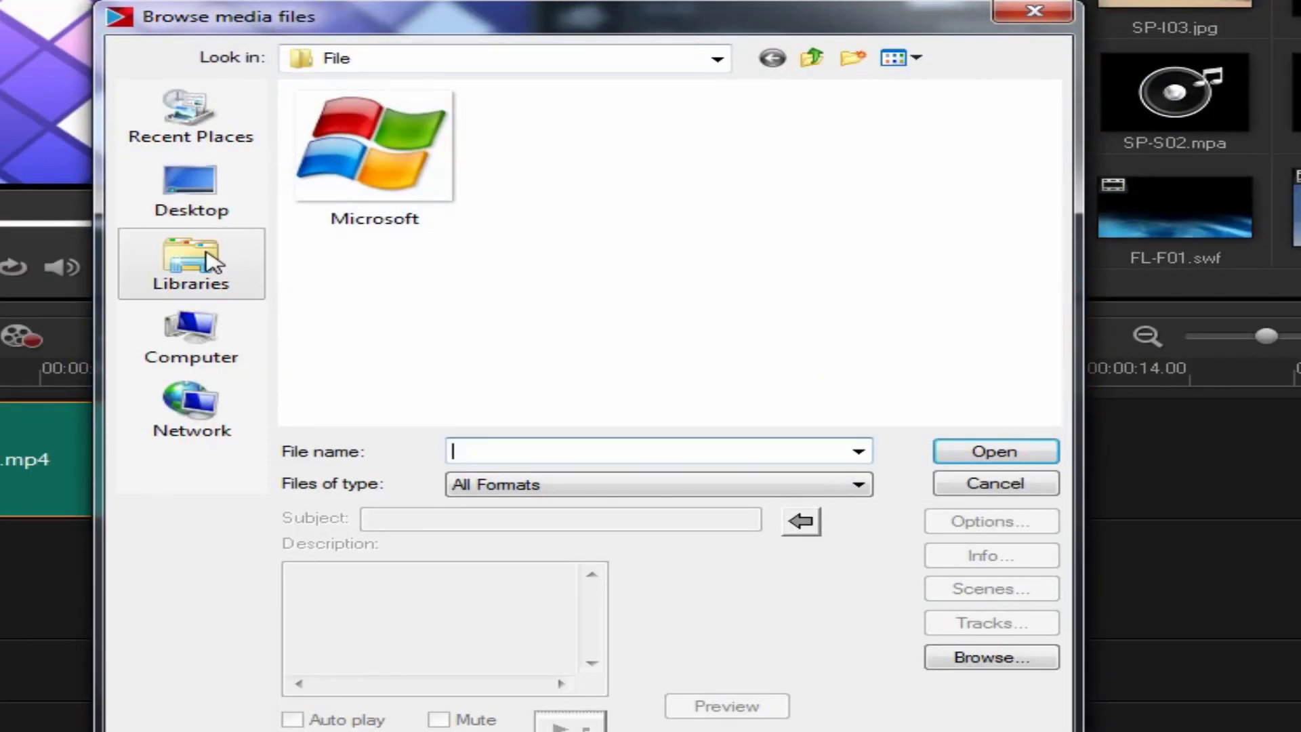
{"action": "left_click", "coordinate": [190, 186]}
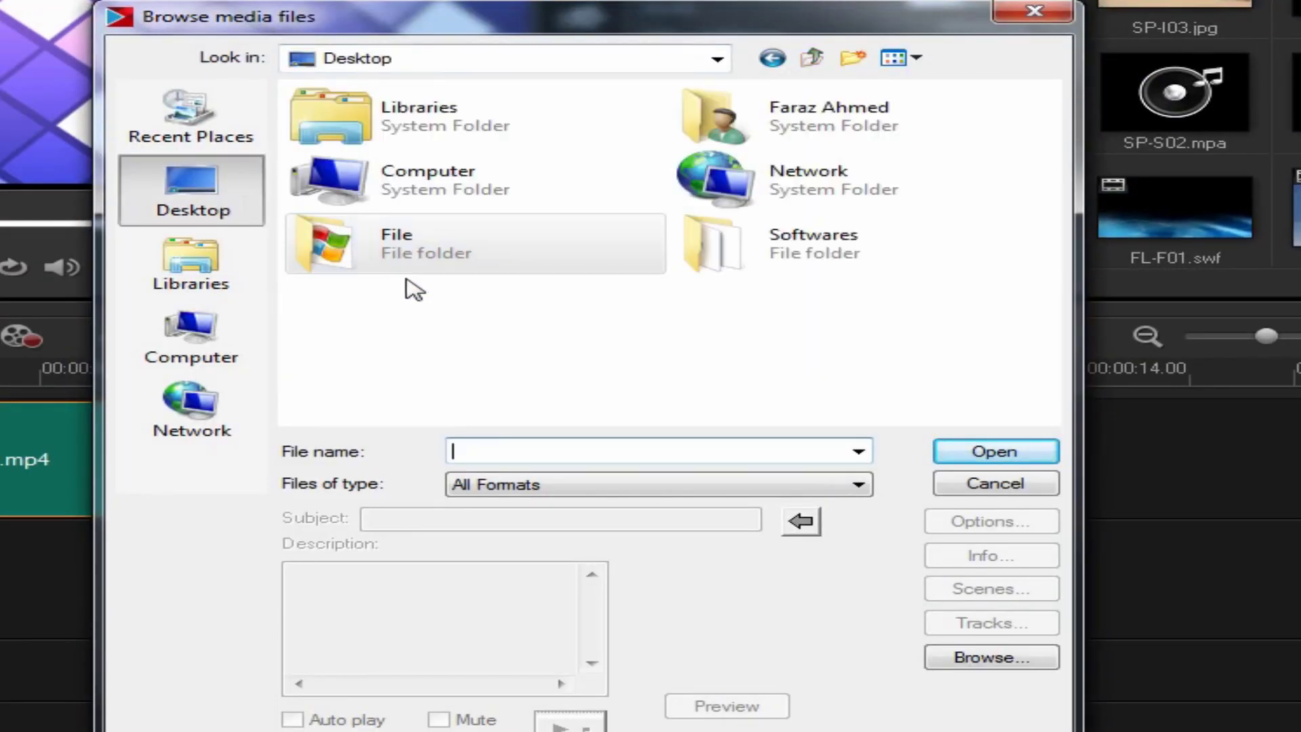
{"action": "double_click", "coordinate": [417, 261]}
{"action": "left_click", "coordinate": [415, 186]}
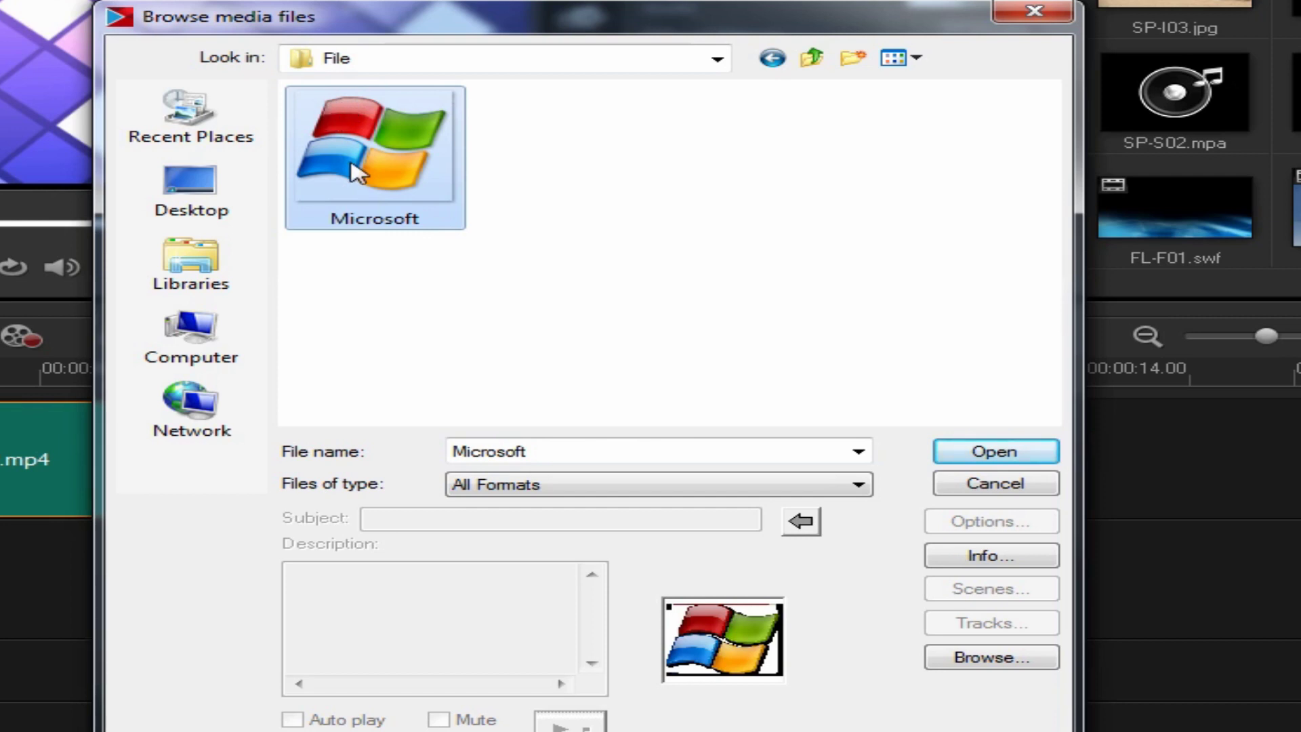
{"action": "left_click", "coordinate": [1000, 454]}
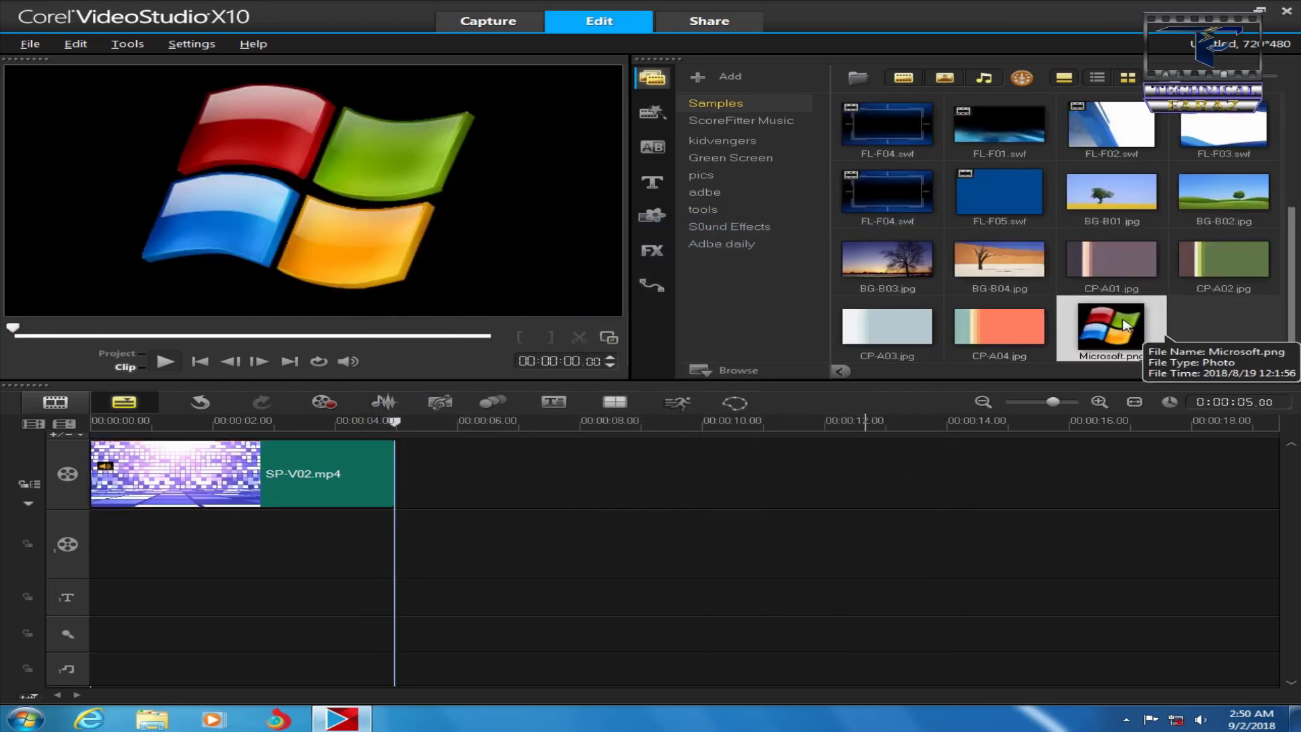
- Place Microsoft.png at the start of the overlay track, and adjust the logo's size and position near the middle of the frame
{"action": "left_click_drag", "start_coordinate": [1125, 326], "coordinate": [91, 546]}
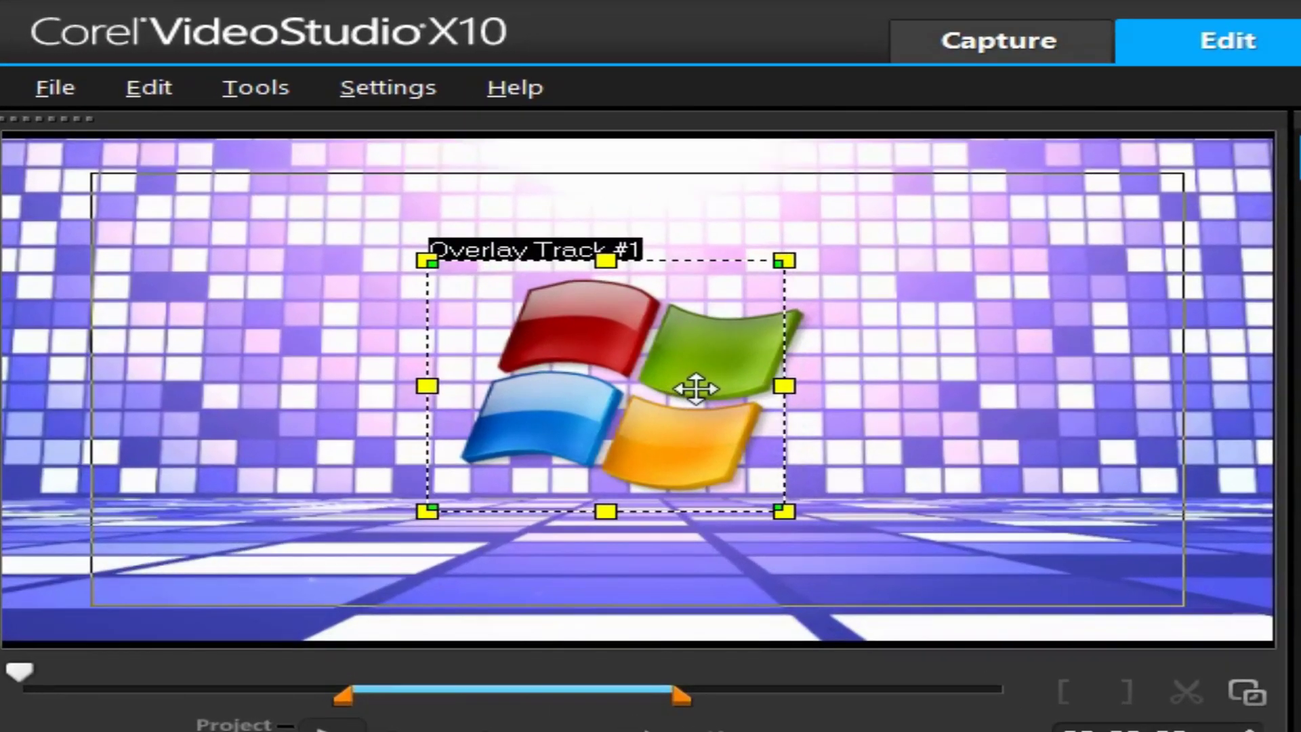
{"action": "mouse_move", "coordinate": [696, 388]}
{"action": "left_mouse_down"}
{"action": "mouse_move", "coordinate": [714, 389]}
{"action": "mouse_move", "coordinate": [698, 380]}
{"action": "left_mouse_up"}
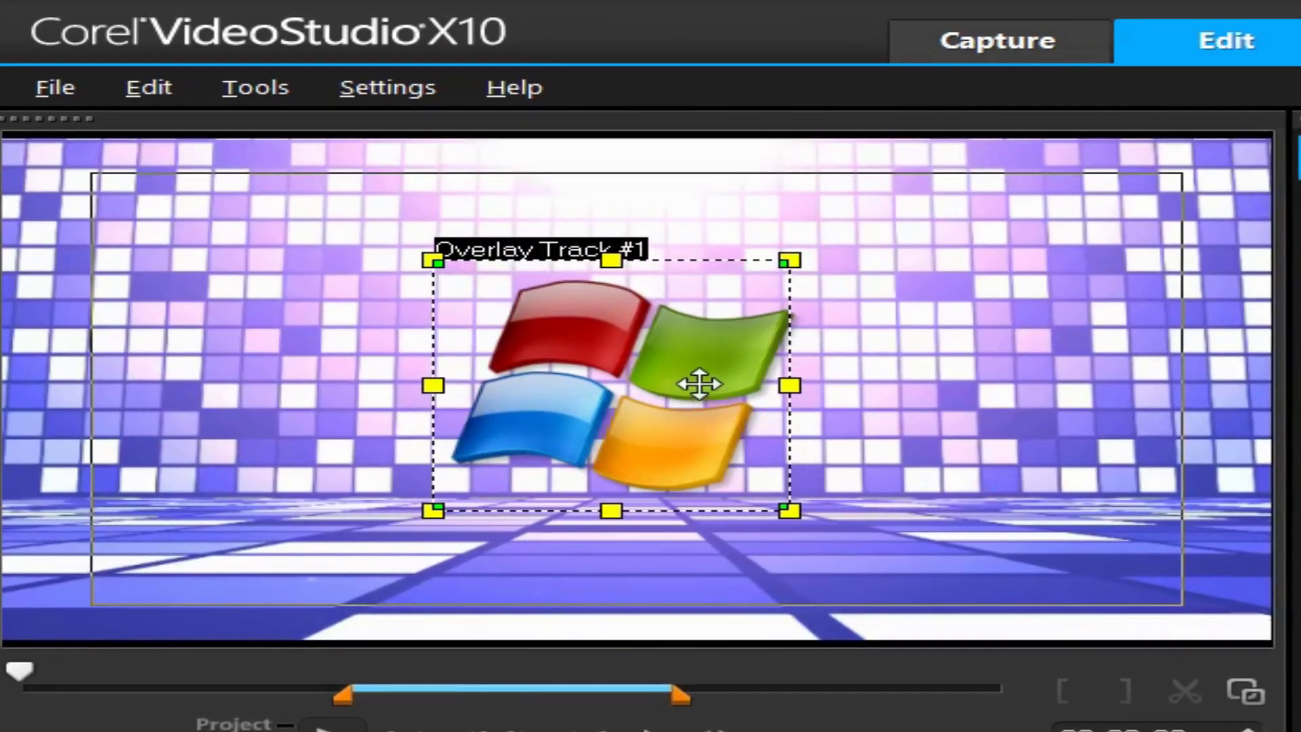
{"action": "left_click_drag", "start_coordinate": [789, 258], "coordinate": [904, 218]}
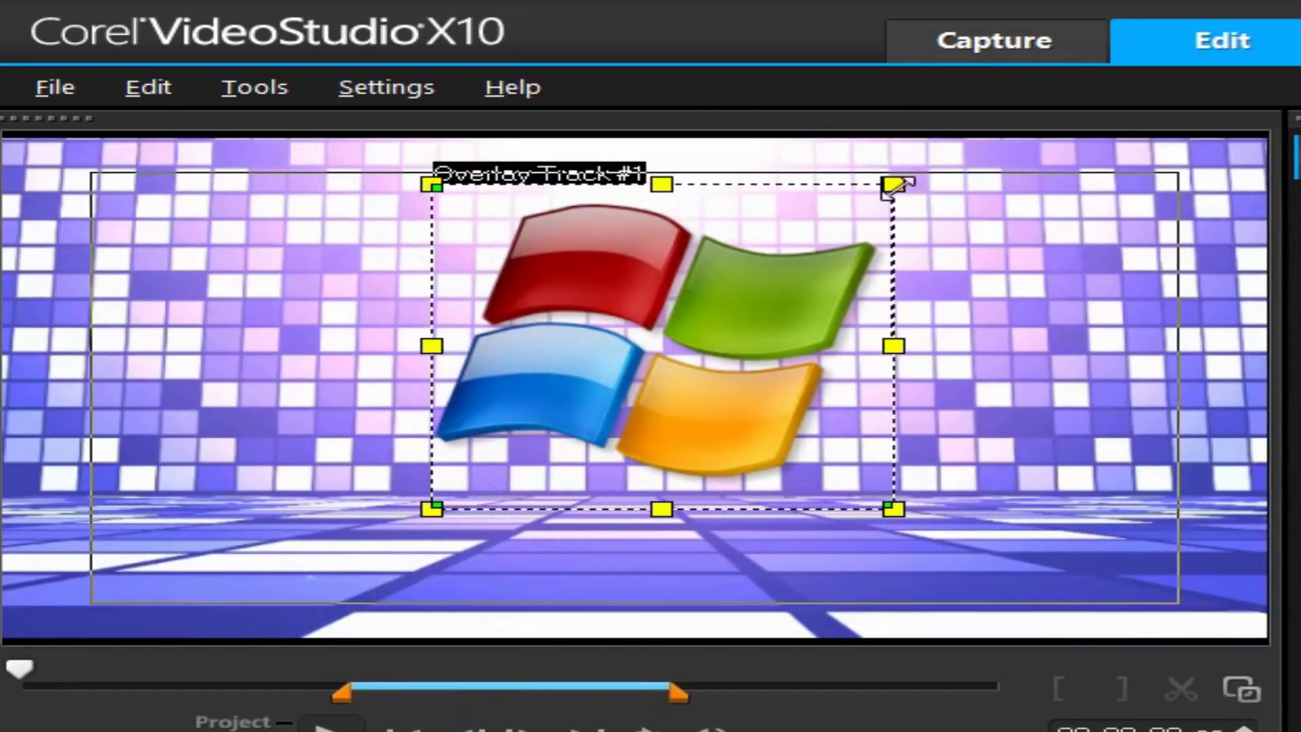
{"action": "left_click_drag", "start_coordinate": [893, 184], "coordinate": [779, 262]}
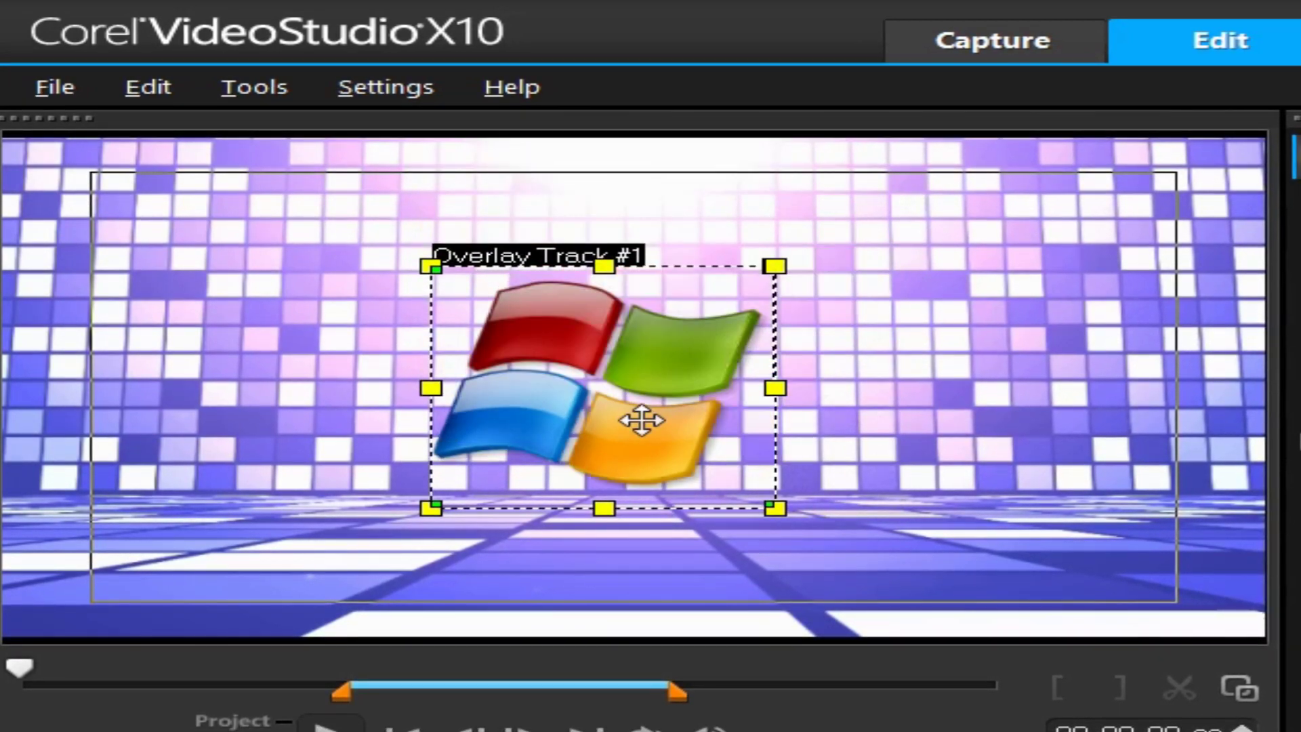
{"action": "left_click_drag", "start_coordinate": [640, 415], "coordinate": [662, 411]}
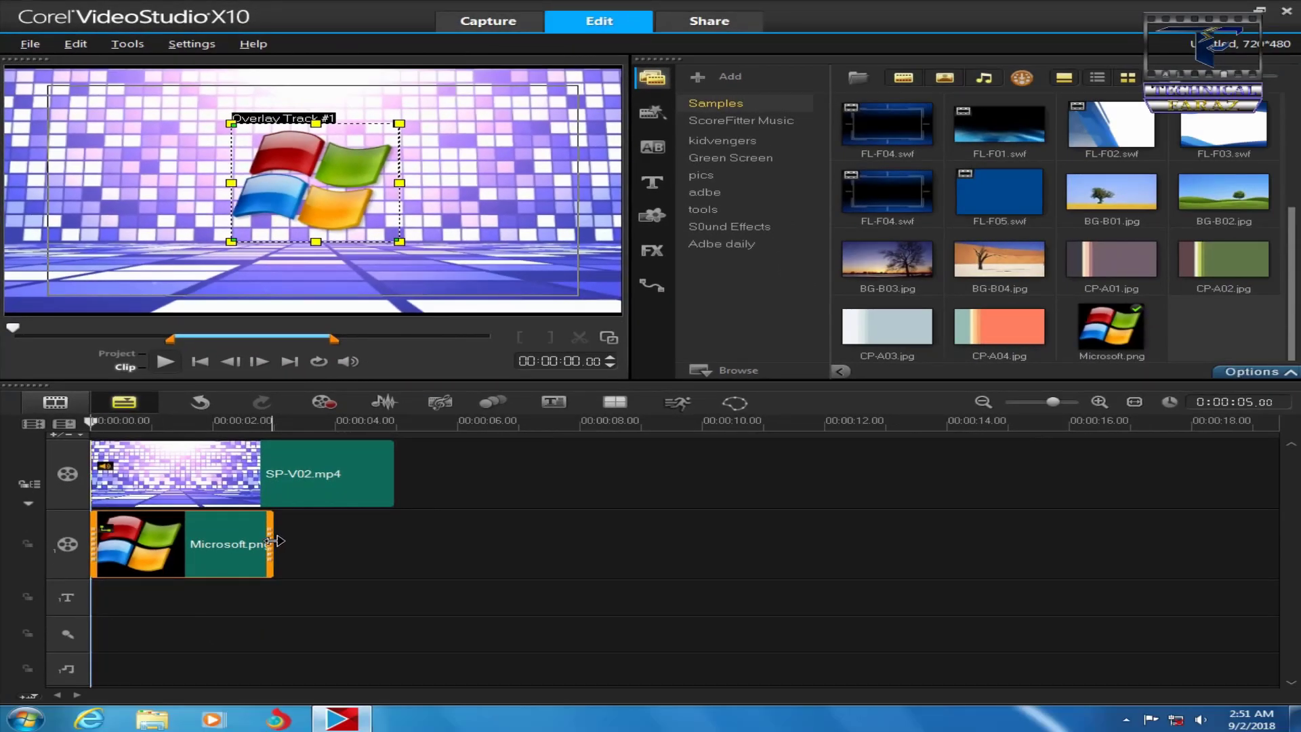
{"action": "mouse_move", "coordinate": [273, 541]}
{"action": "left_mouse_down"}
{"action": "mouse_move", "coordinate": [329, 538]}
{"action": "mouse_move", "coordinate": [282, 537]}
{"action": "left_mouse_up"}
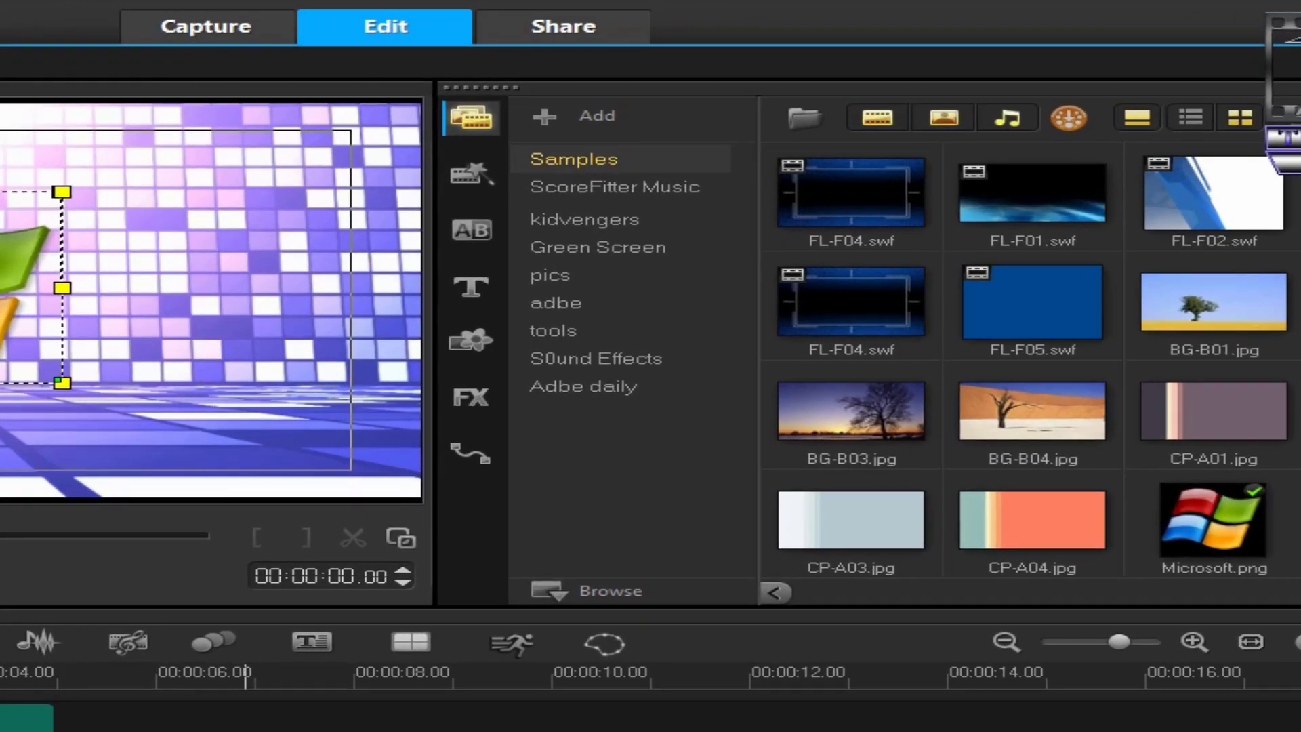
- Preview the P05 motion path from the Basic collection and apply it to the Microsoft.png overlay clip
{"action": "left_click", "coordinate": [485, 463]}
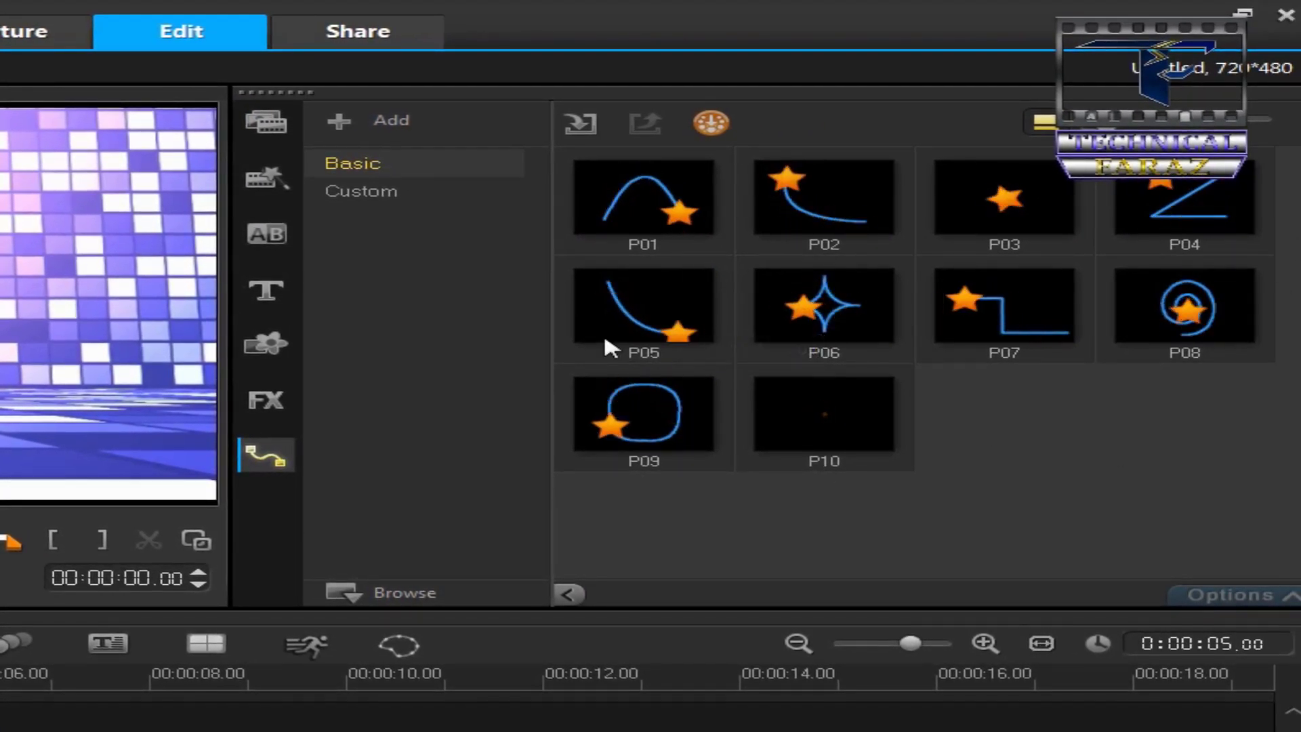
{"action": "left_click", "coordinate": [682, 316]}
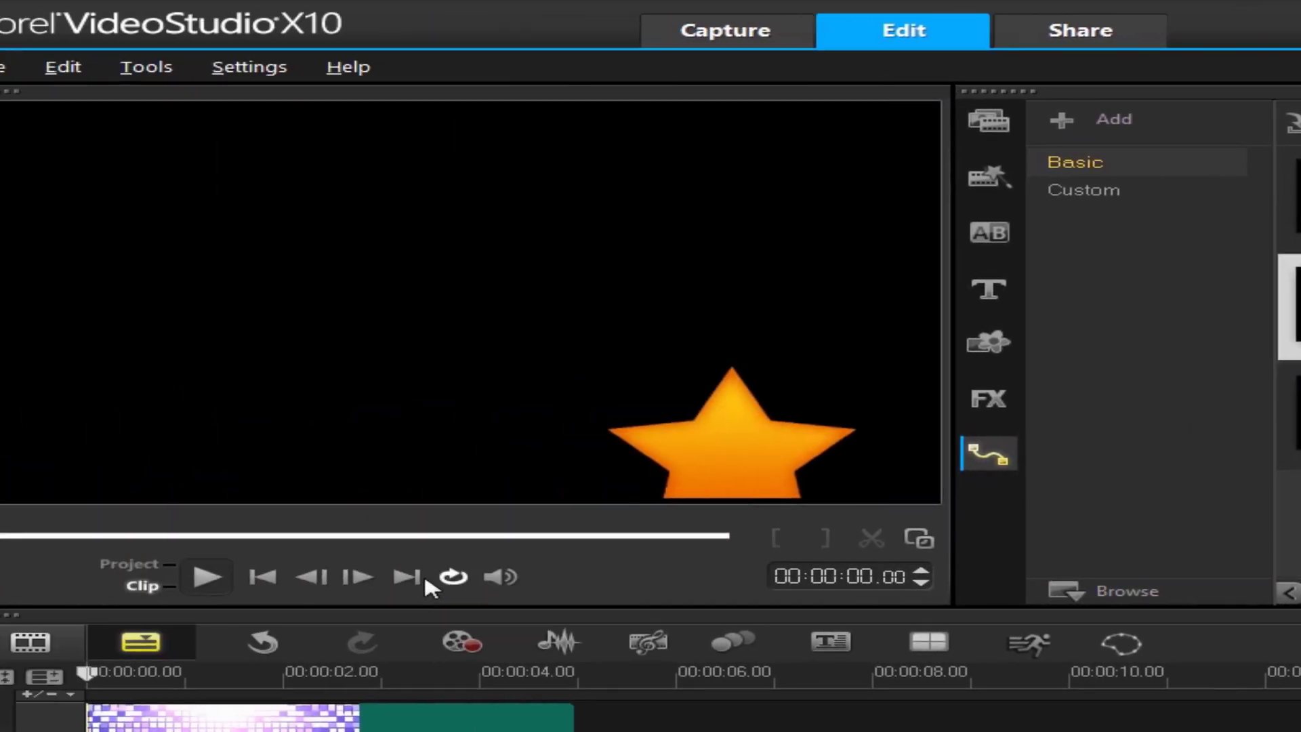
{"action": "left_click", "coordinate": [215, 577]}
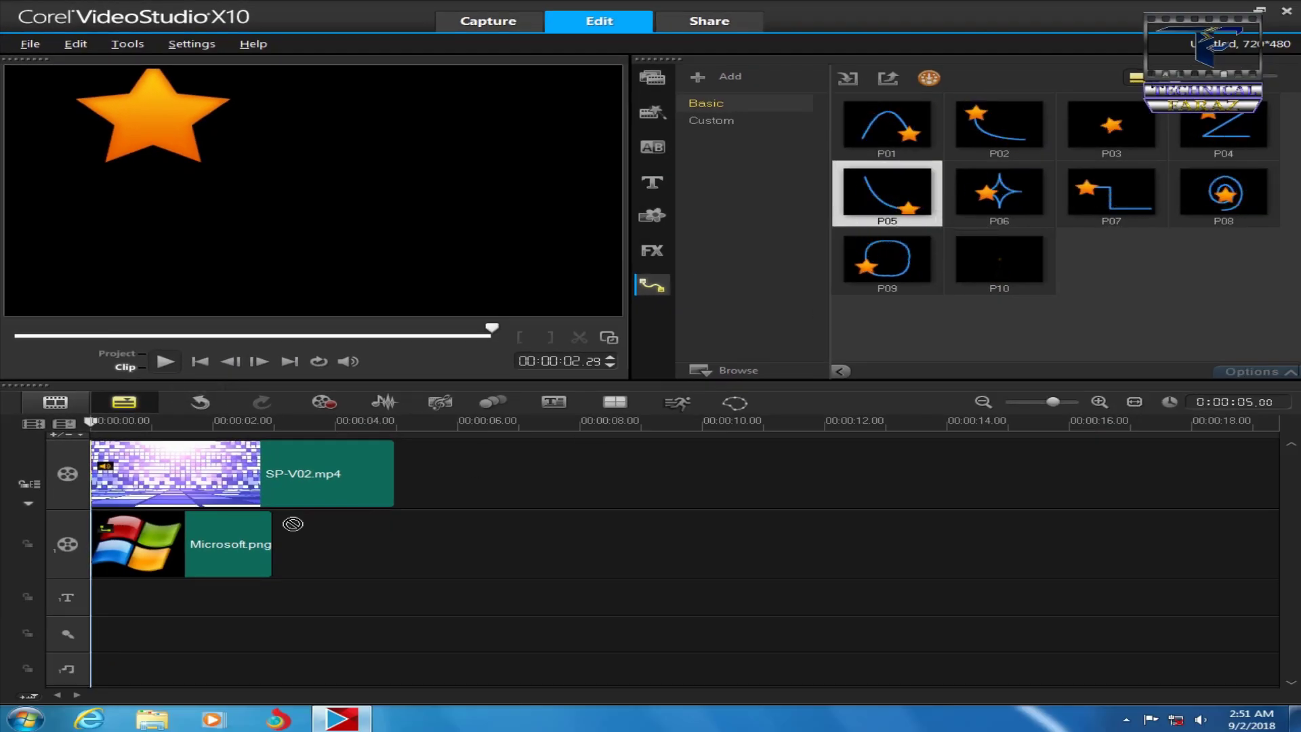
{"action": "left_click", "coordinate": [216, 555]}
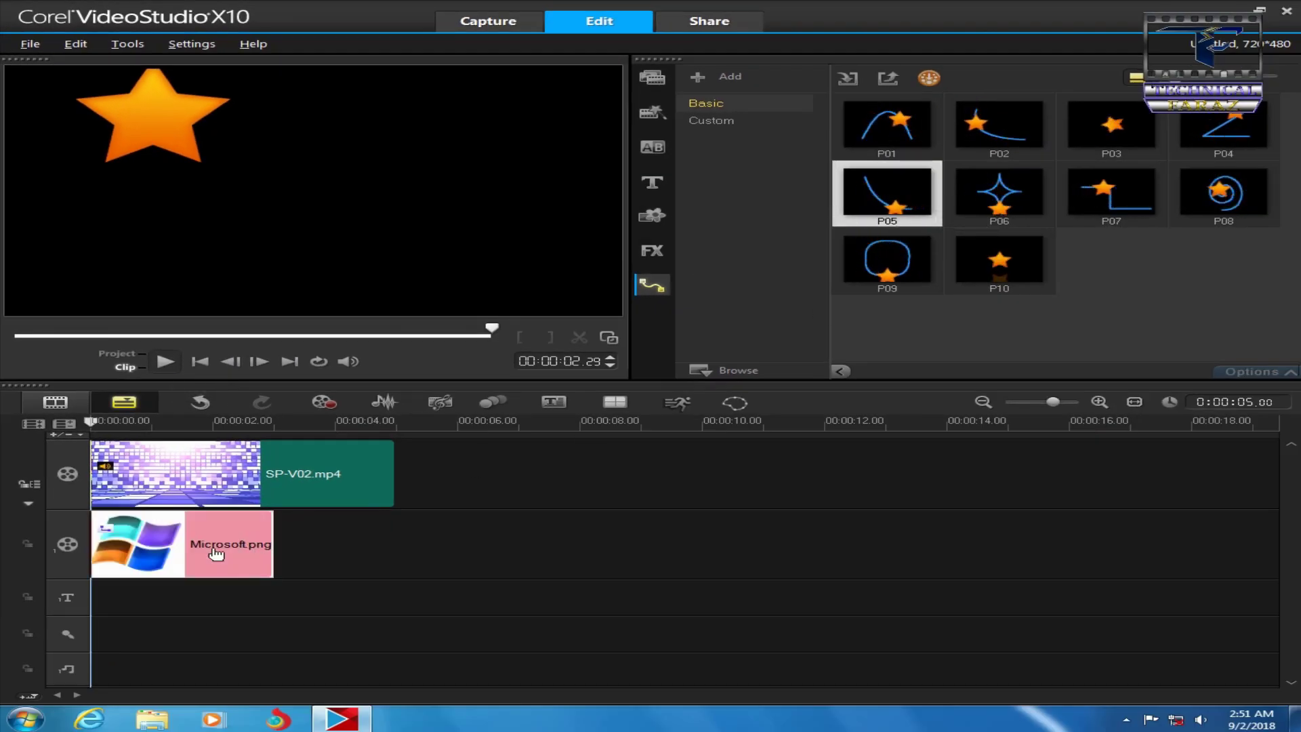
{"action": "left_click", "coordinate": [217, 550]}
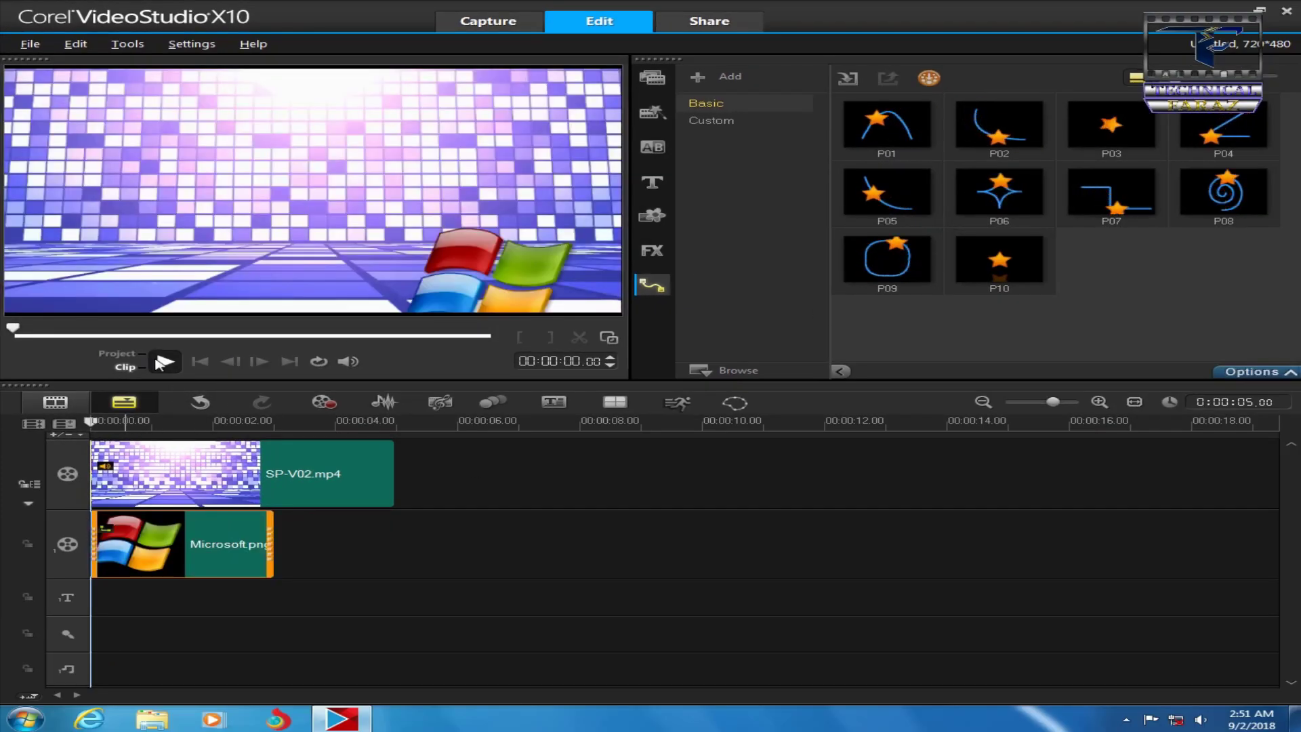
- Play back the animated Microsoft.png overlay, the SP-V02.mp4 clip alone, and the whole project from near its start
{"action": "left_click", "coordinate": [162, 362]}
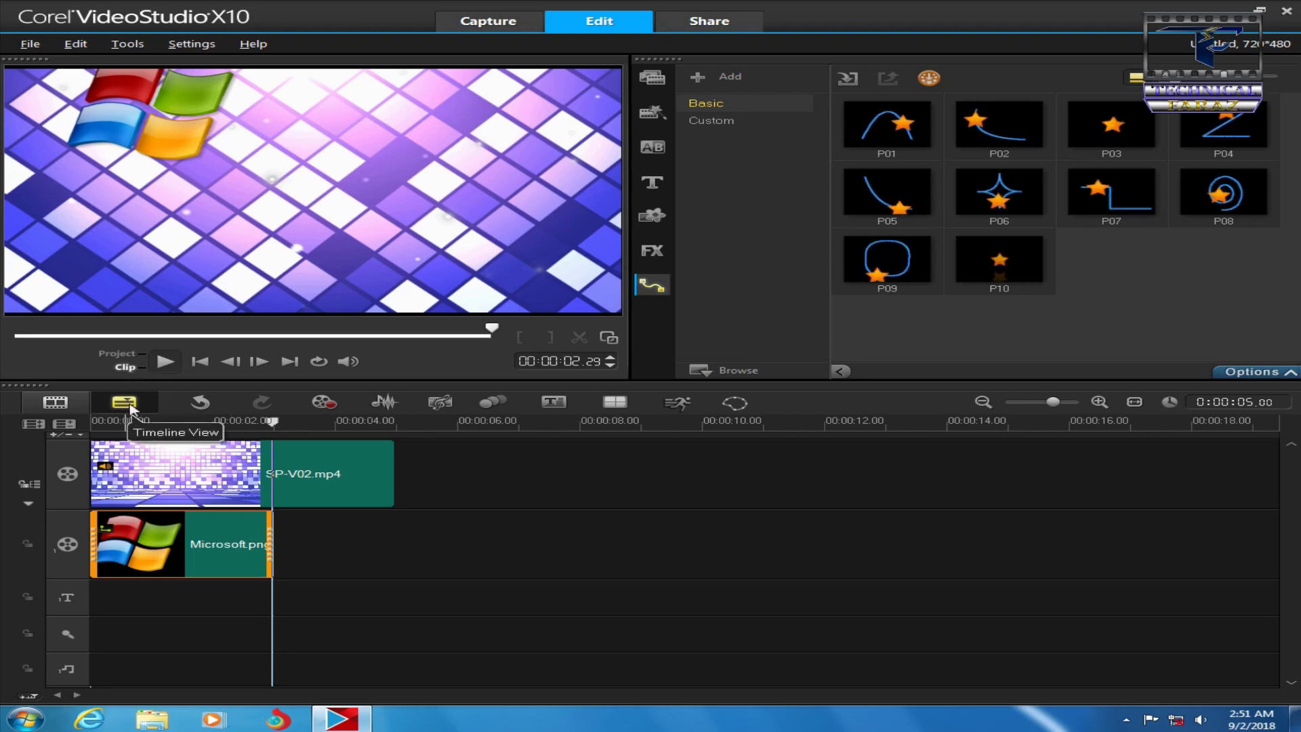
{"action": "left_click", "coordinate": [196, 478]}
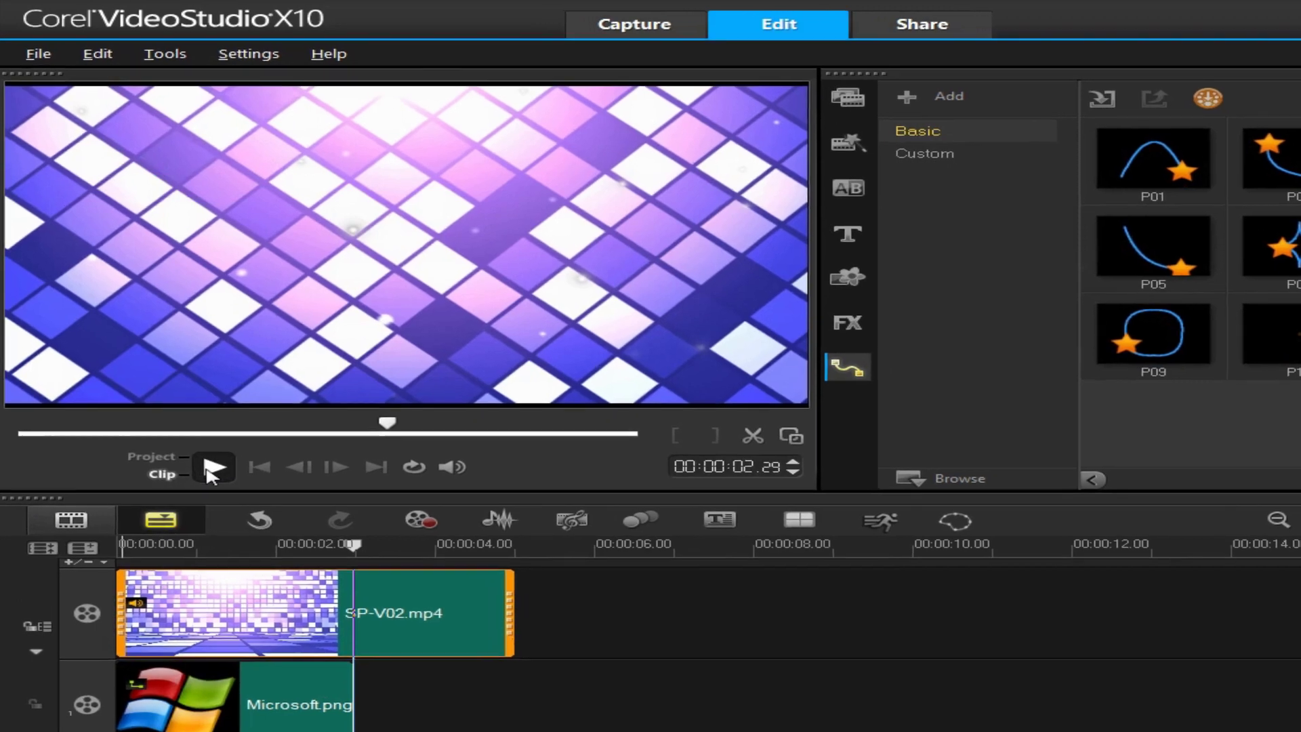
{"action": "left_click", "coordinate": [165, 364]}
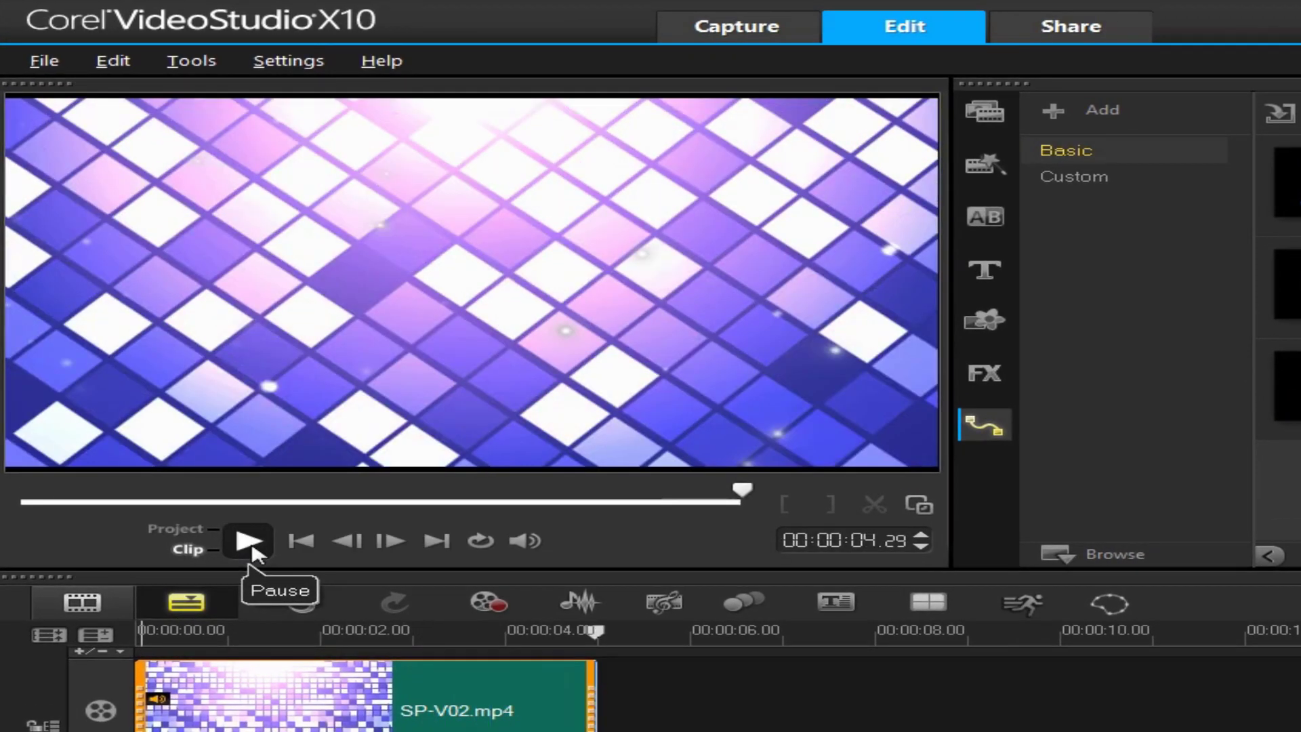
{"action": "left_click", "coordinate": [145, 632]}
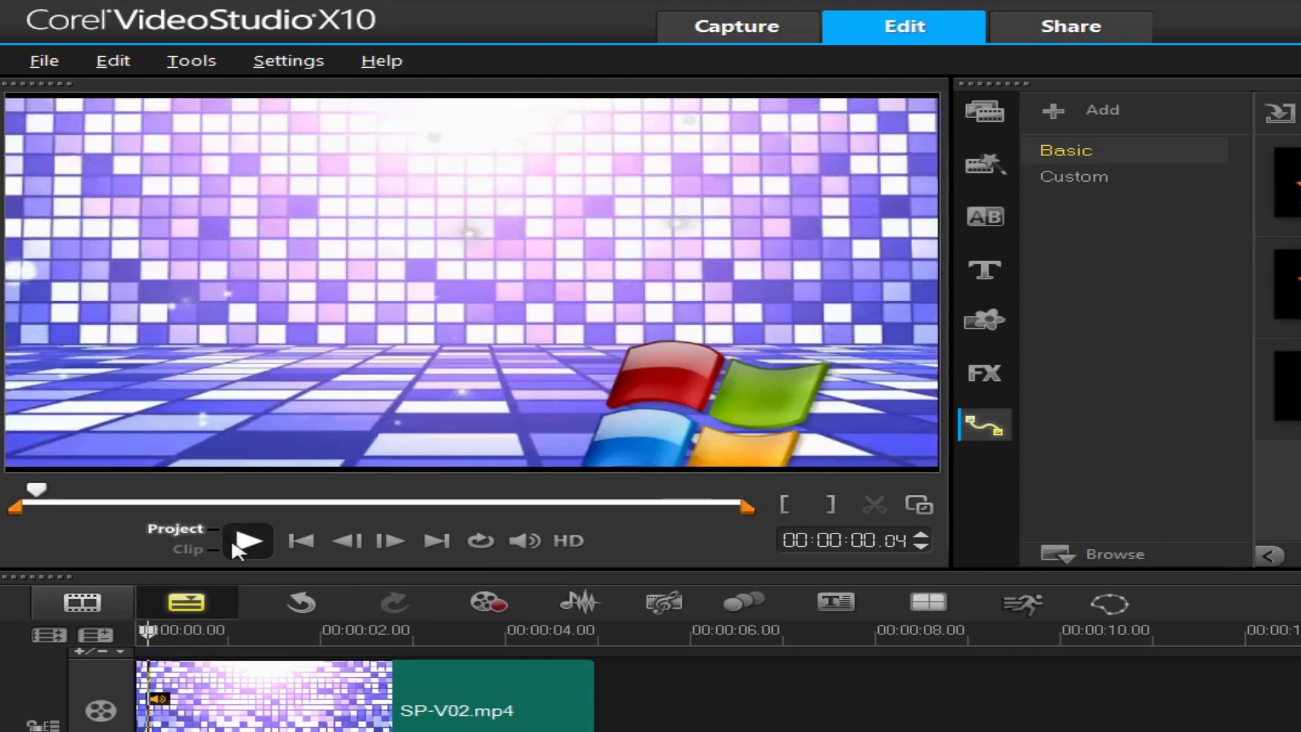
{"action": "left_click", "coordinate": [231, 541]}
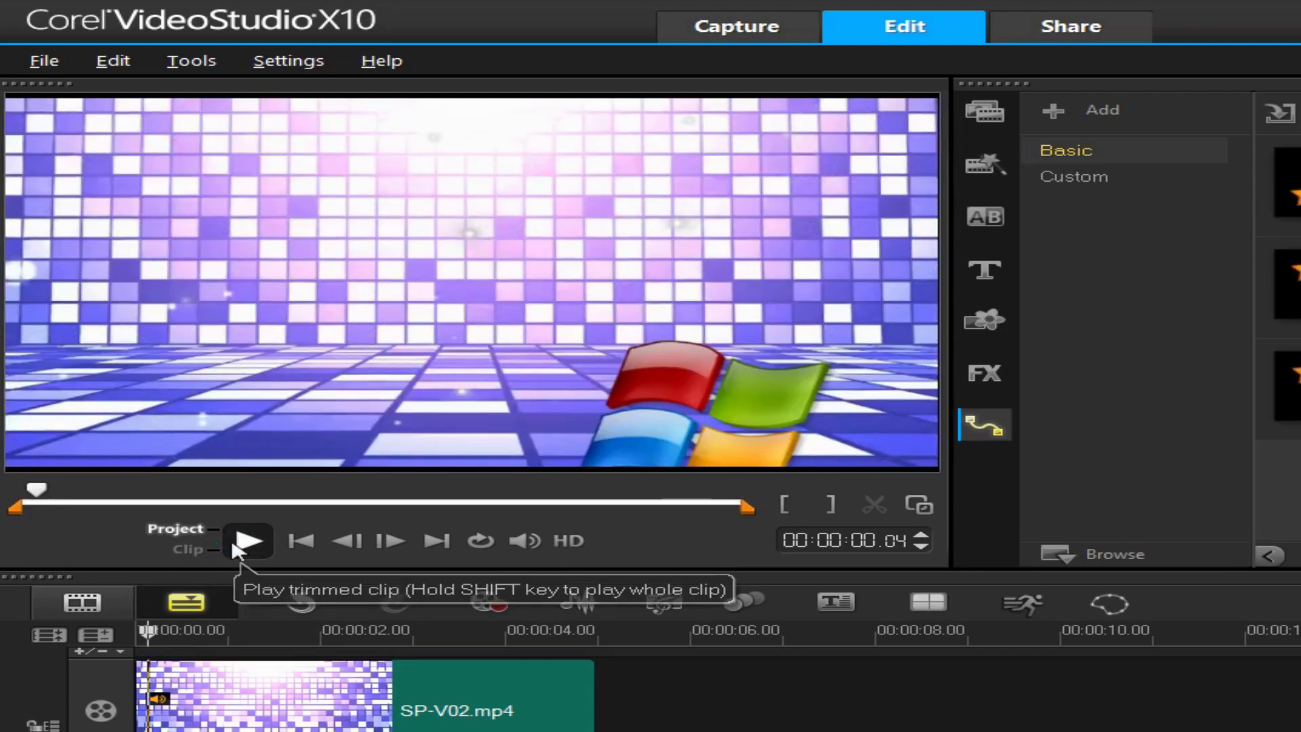
{"action": "left_click", "coordinate": [236, 542]}
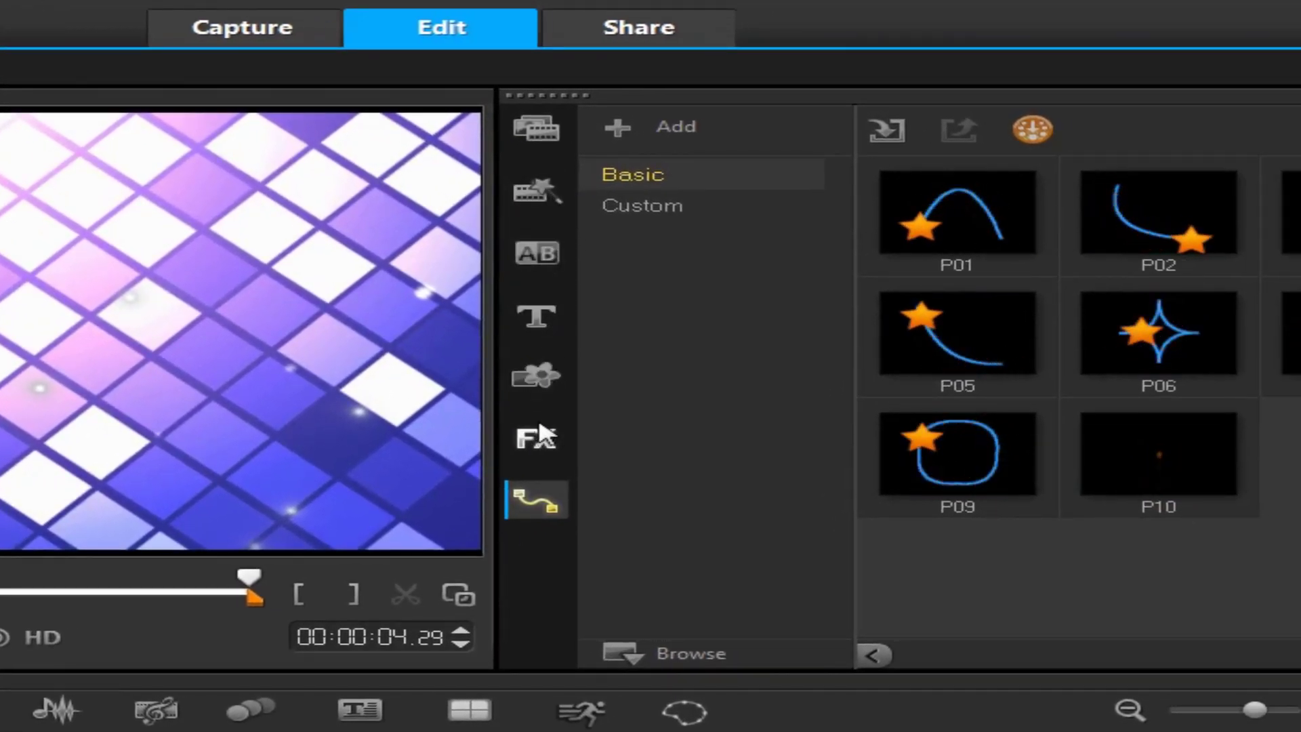
- Browse the title presets and place a LOREM IPSUM title at the start of the title track
{"action": "left_click", "coordinate": [541, 319]}
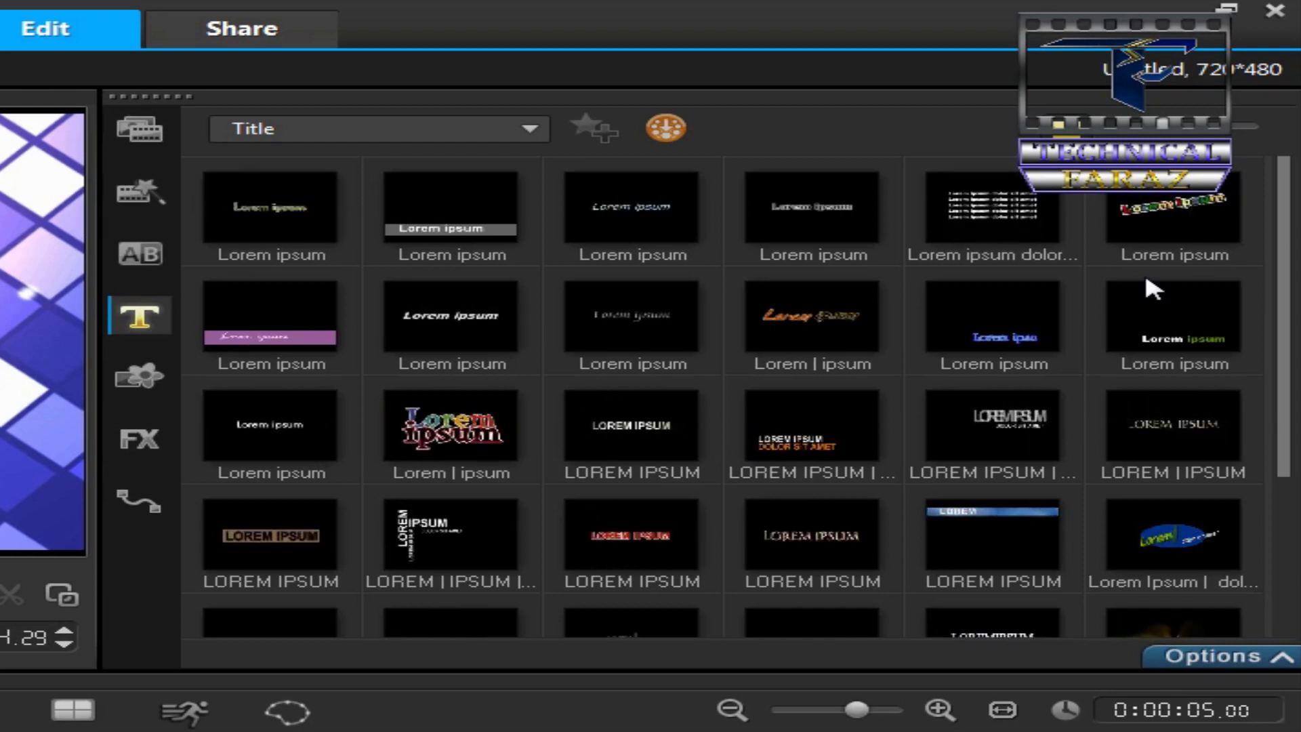
{"action": "scroll", "coordinate": [1123, 351], "scroll_direction": "down", "scroll_amount": 1}
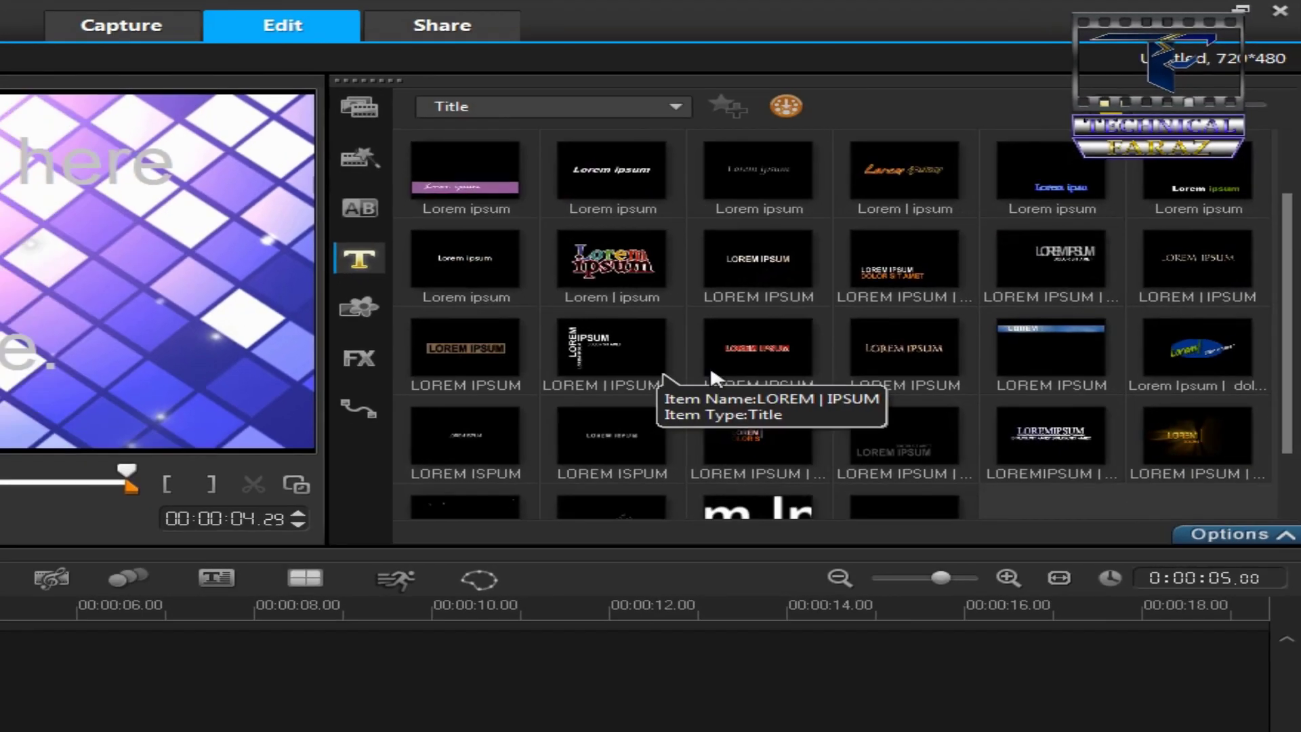
{"action": "scroll", "coordinate": [711, 376], "scroll_direction": "up", "scroll_amount": 1}
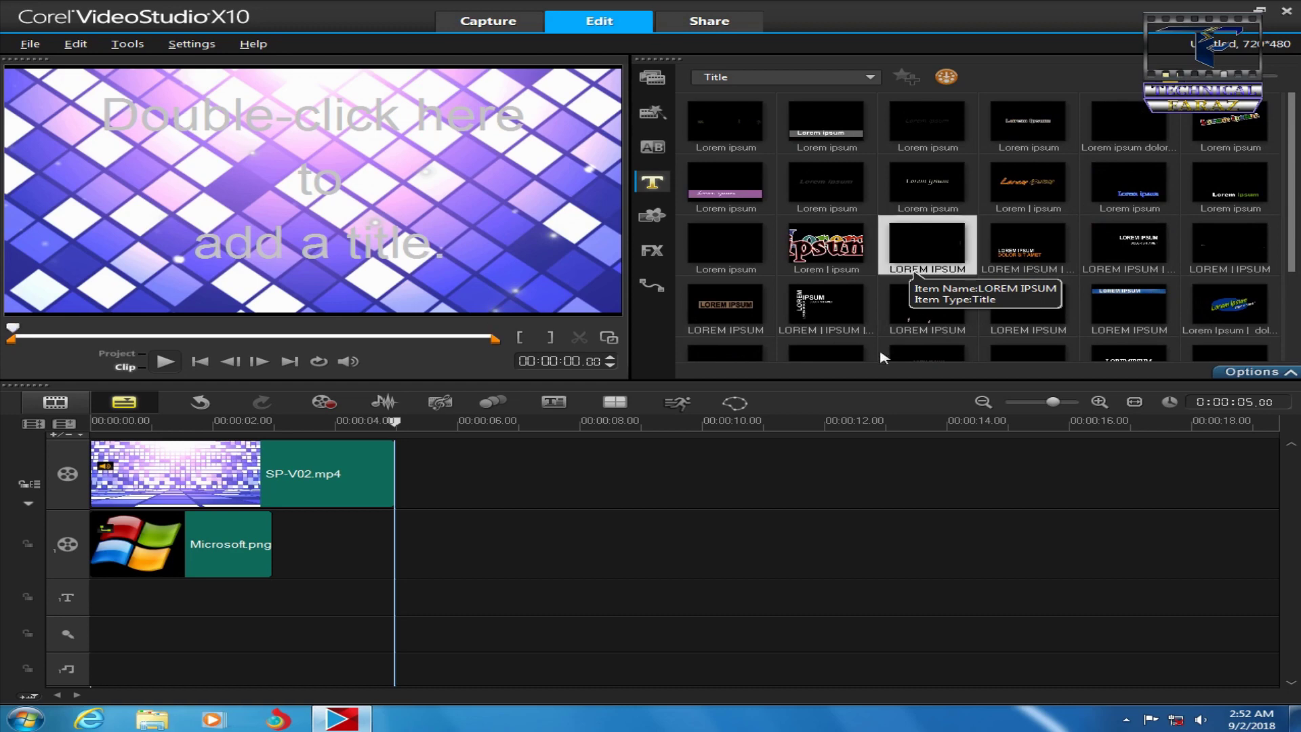
{"action": "left_click_drag", "start_coordinate": [883, 358], "coordinate": [95, 600]}
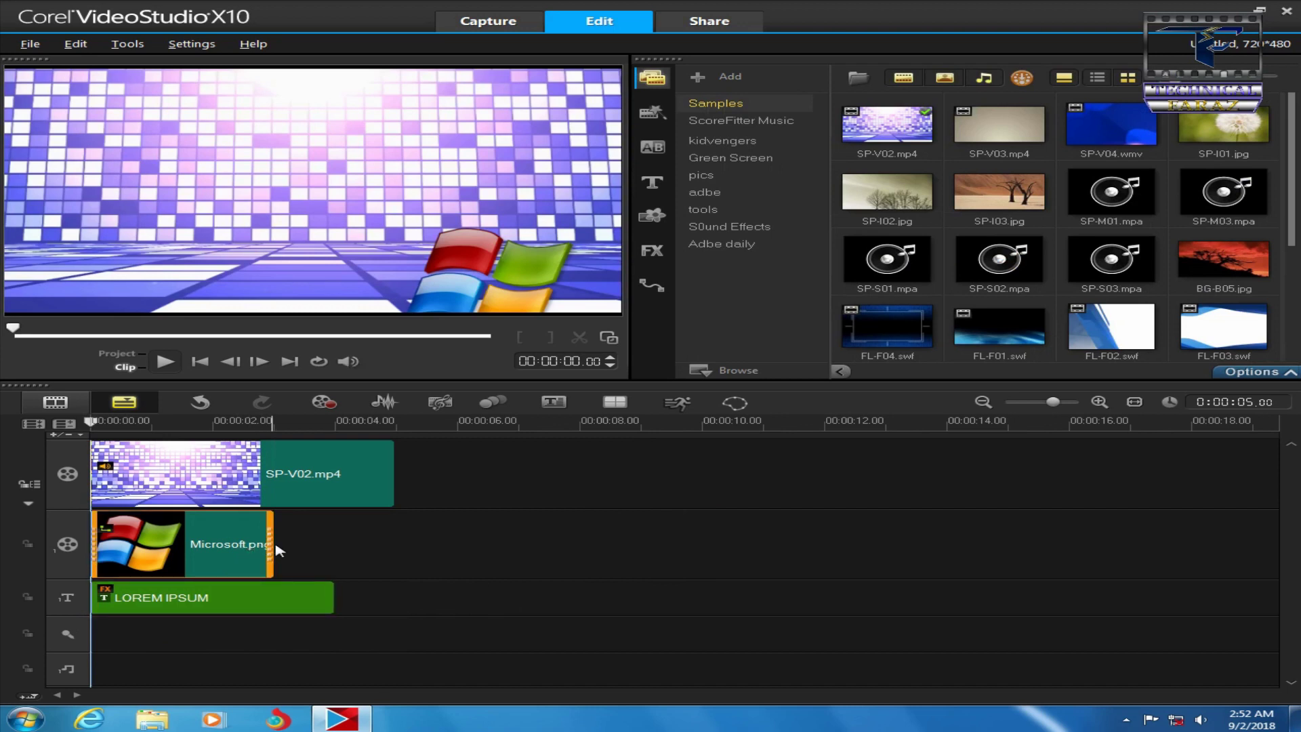
- Extend the Microsoft.png overlay clip to 4 seconds so it ends together with the title clip
{"action": "left_click_drag", "start_coordinate": [274, 550], "coordinate": [320, 541]}
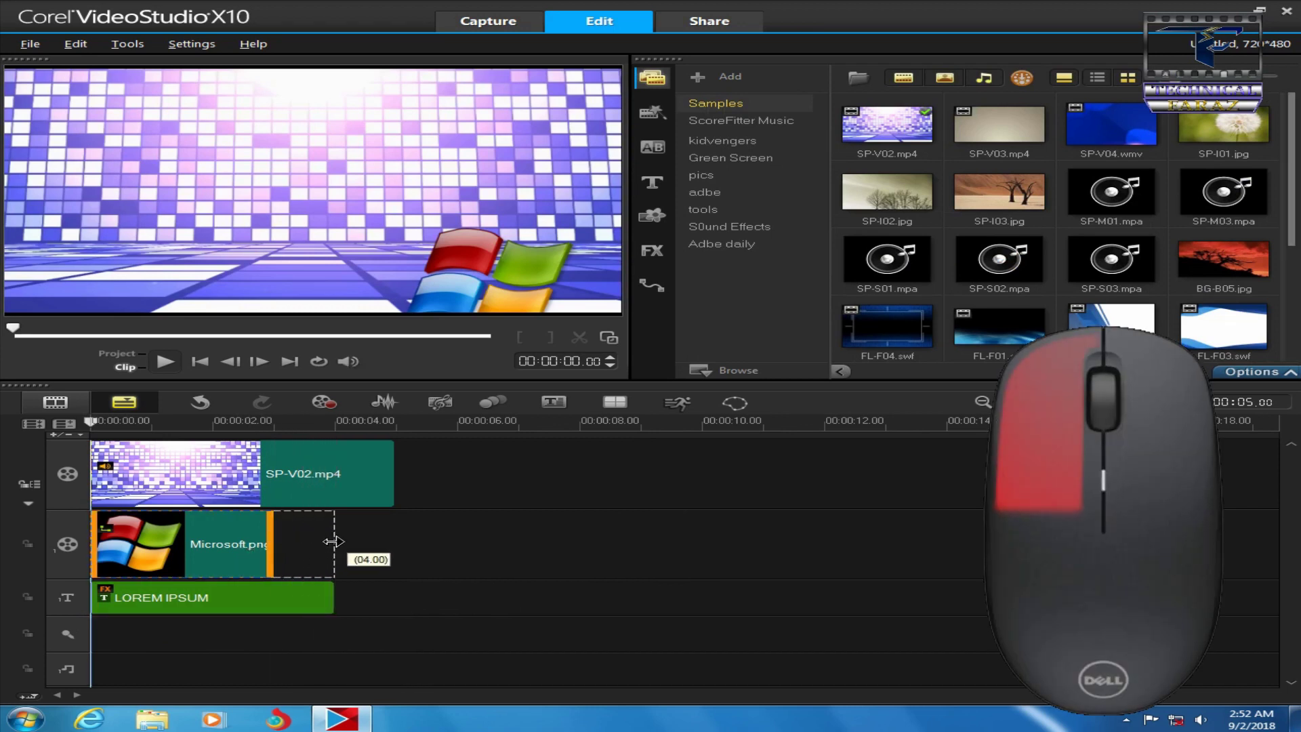
{"action": "left_click_drag", "start_coordinate": [228, 593], "coordinate": [255, 596]}
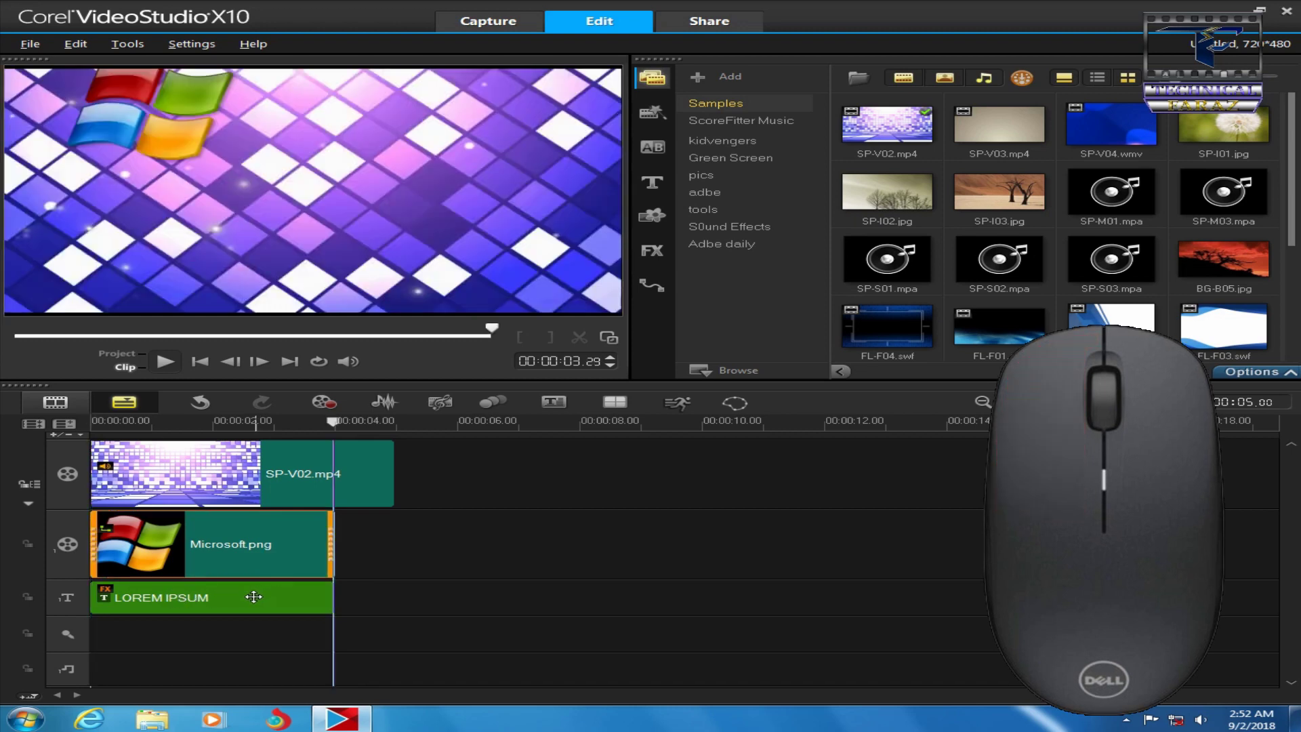
- Move the LOREM IPSUM title into the upper part of the frame beside the logo and shrink it to fit the safe area
{"action": "left_click", "coordinate": [164, 602]}
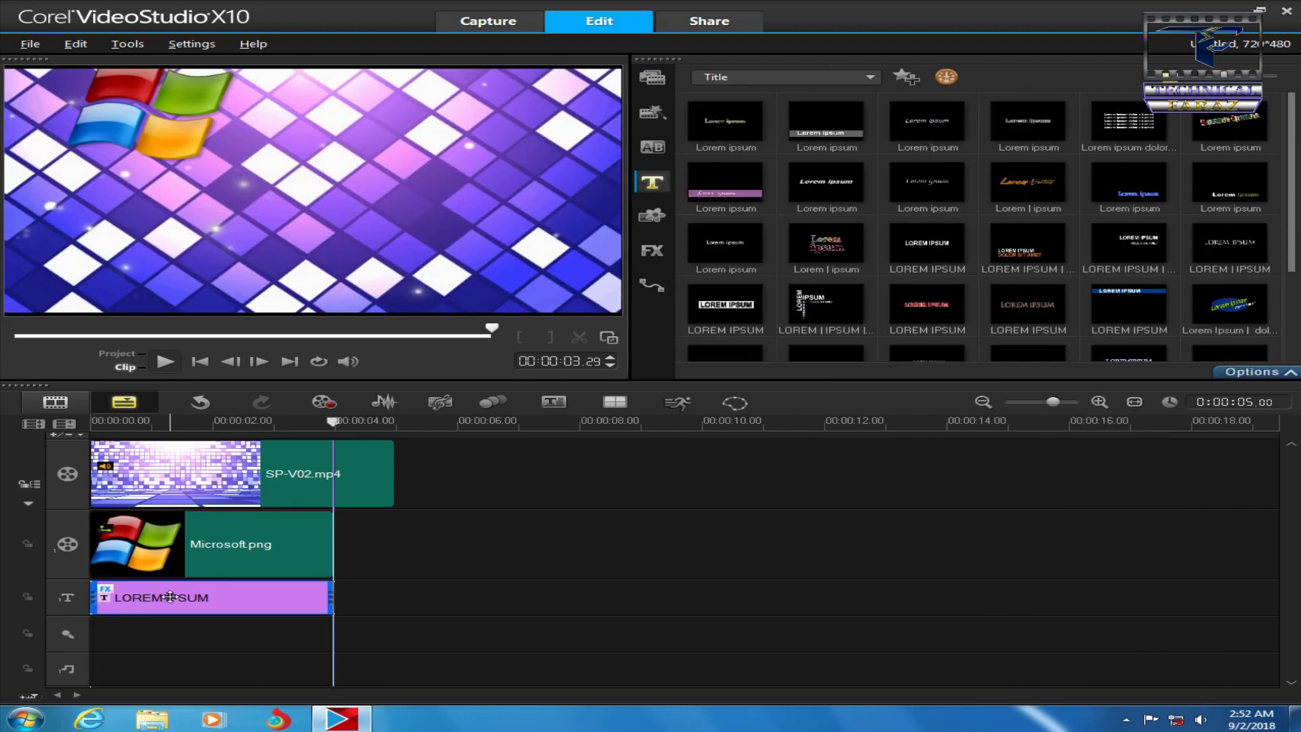
{"action": "left_click", "coordinate": [170, 596]}
{"action": "double_click", "coordinate": [171, 596]}
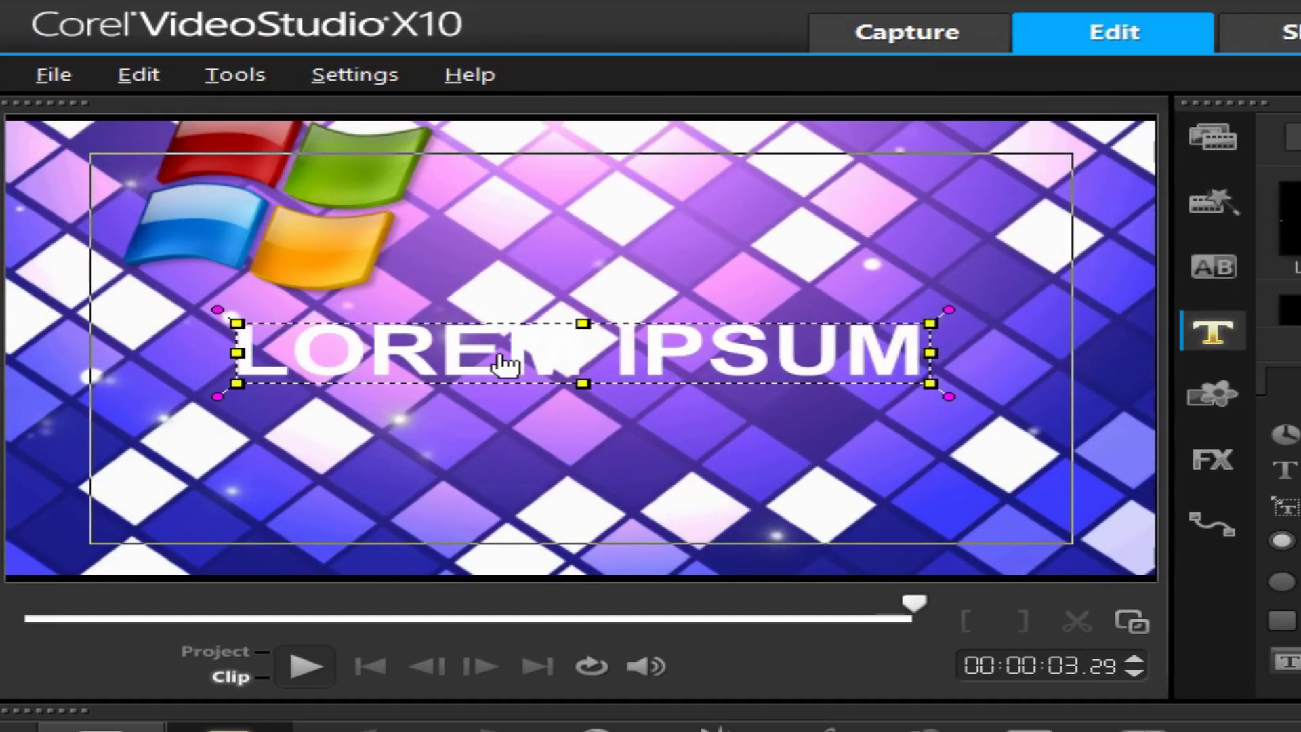
{"action": "left_click_drag", "start_coordinate": [501, 366], "coordinate": [711, 247]}
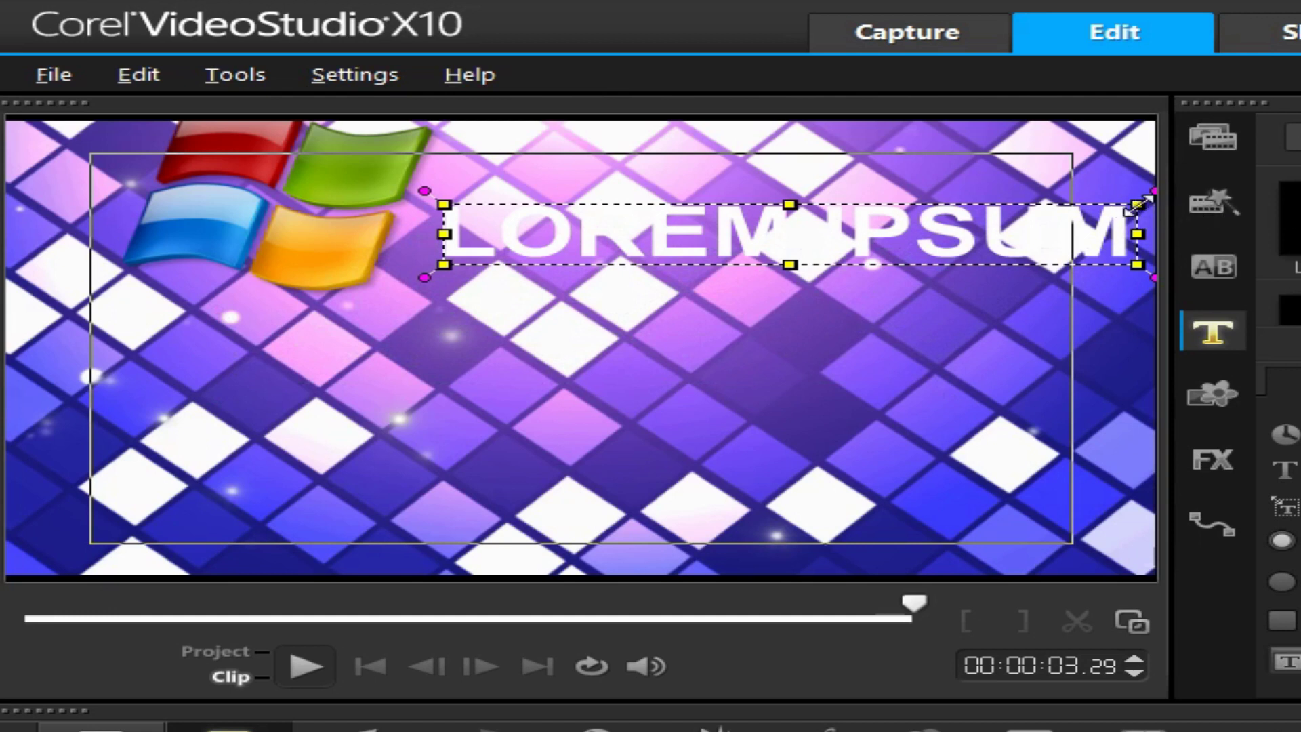
{"action": "left_click_drag", "start_coordinate": [1142, 204], "coordinate": [1031, 213]}
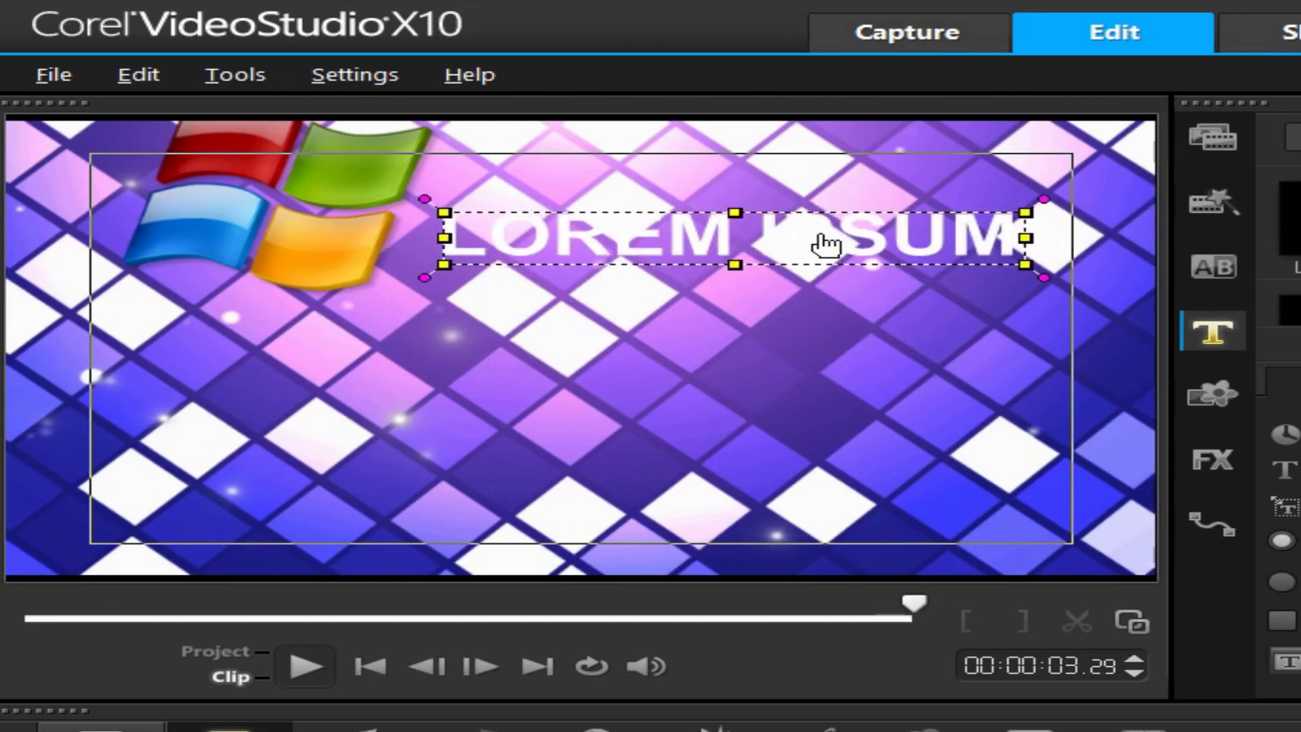
{"action": "left_click_drag", "start_coordinate": [825, 241], "coordinate": [865, 214]}
- Replace the title text with Microsoft and shift the title slightly further away from the logo
{"action": "double_click", "coordinate": [909, 205]}
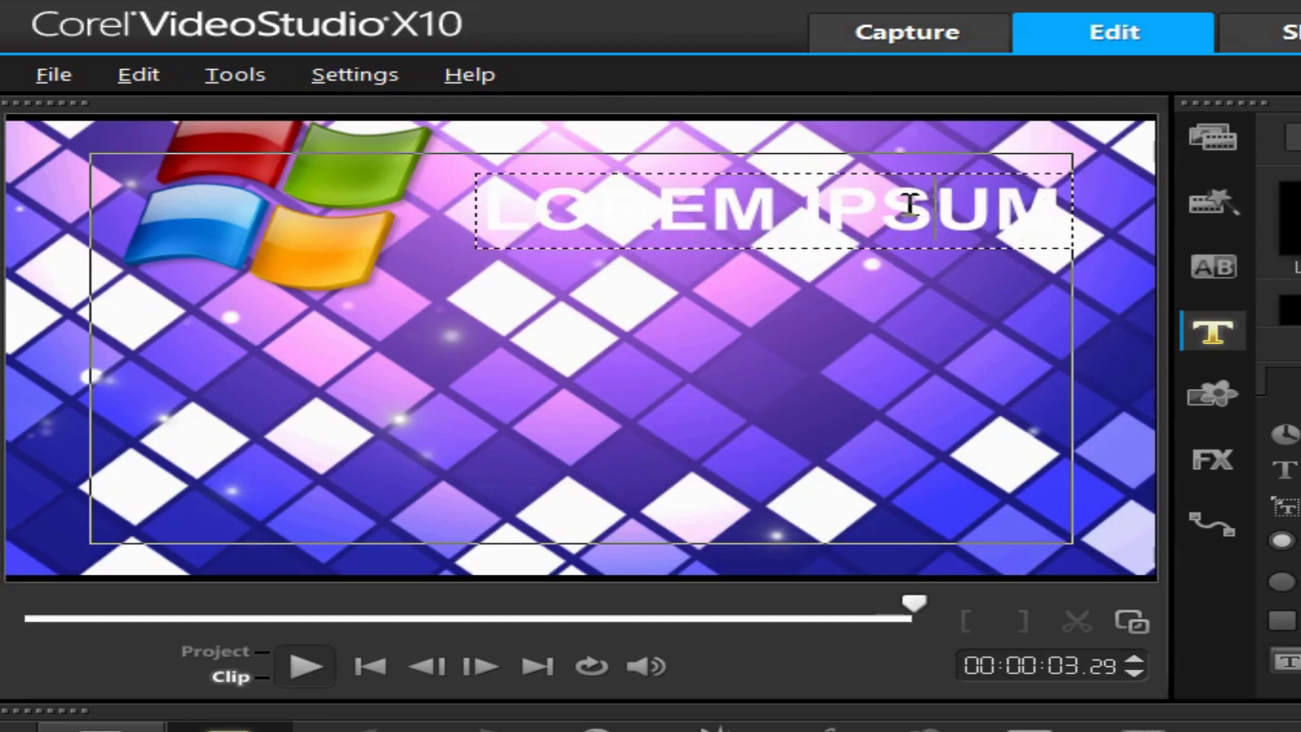
{"action": "left_click_drag", "start_coordinate": [1062, 214], "coordinate": [308, 225]}
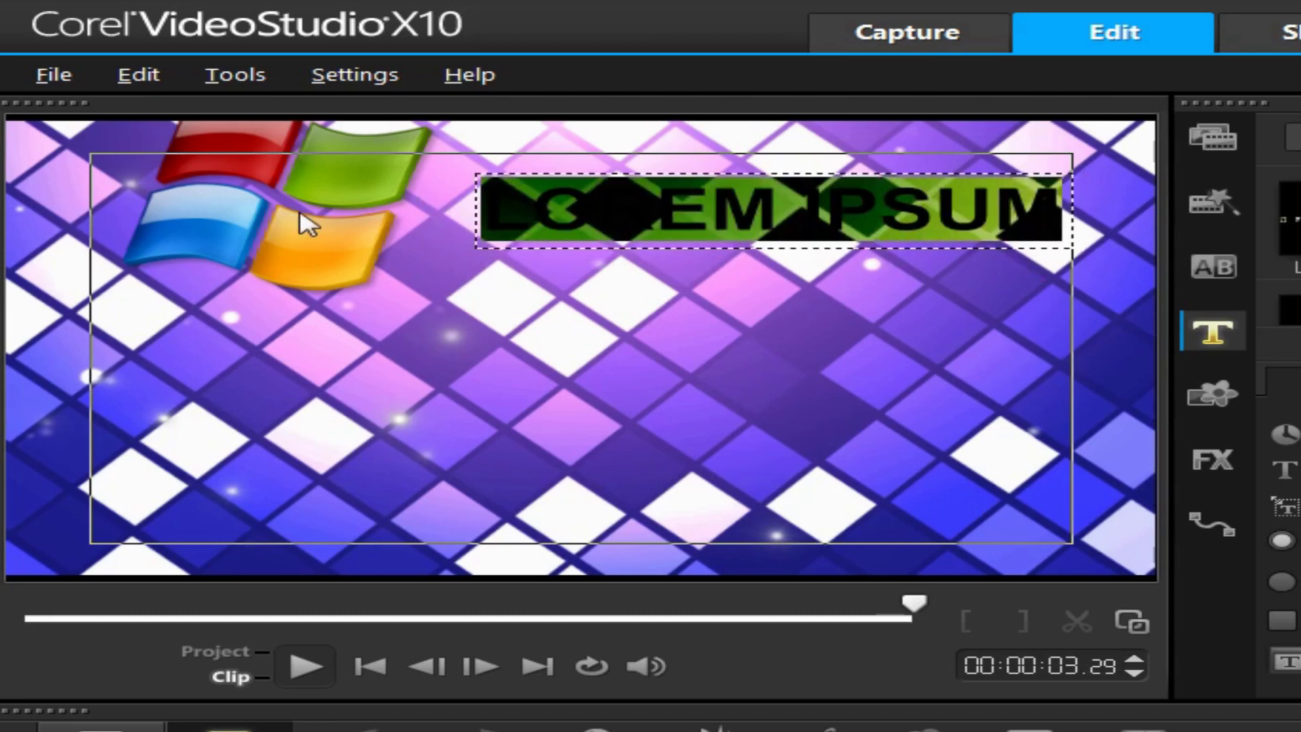
{"action": "key", "text": "Delete"}
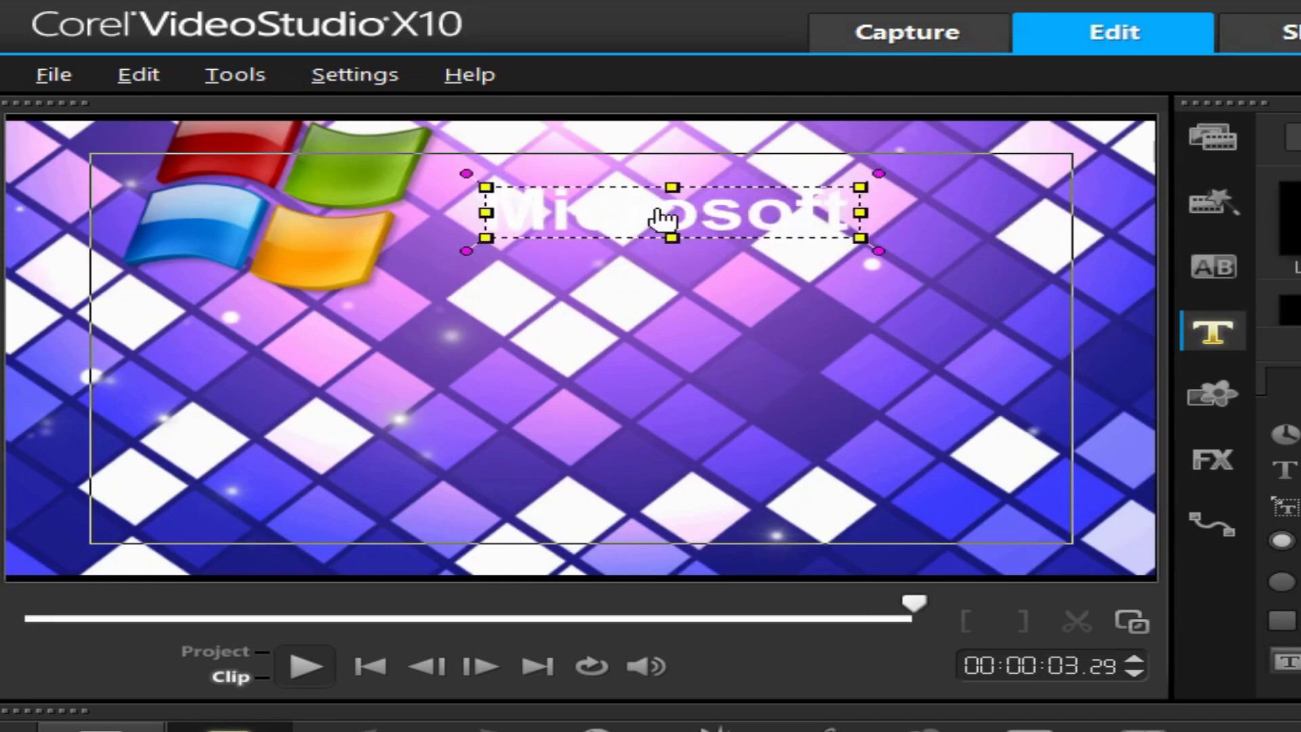
{"action": "left_click_drag", "start_coordinate": [668, 213], "coordinate": [770, 213]}
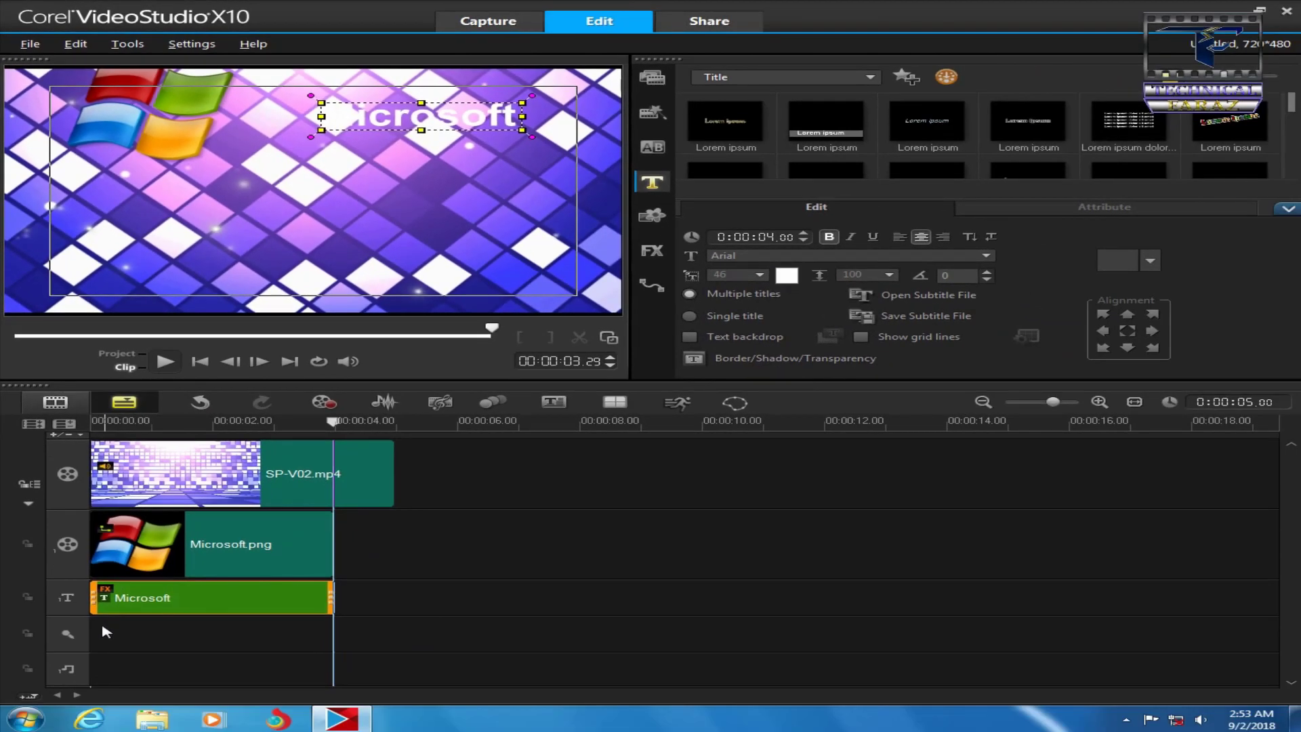
- Play the whole project from its start to review the title with the logo, and scrub back to the beginning
{"action": "left_click", "coordinate": [101, 631]}
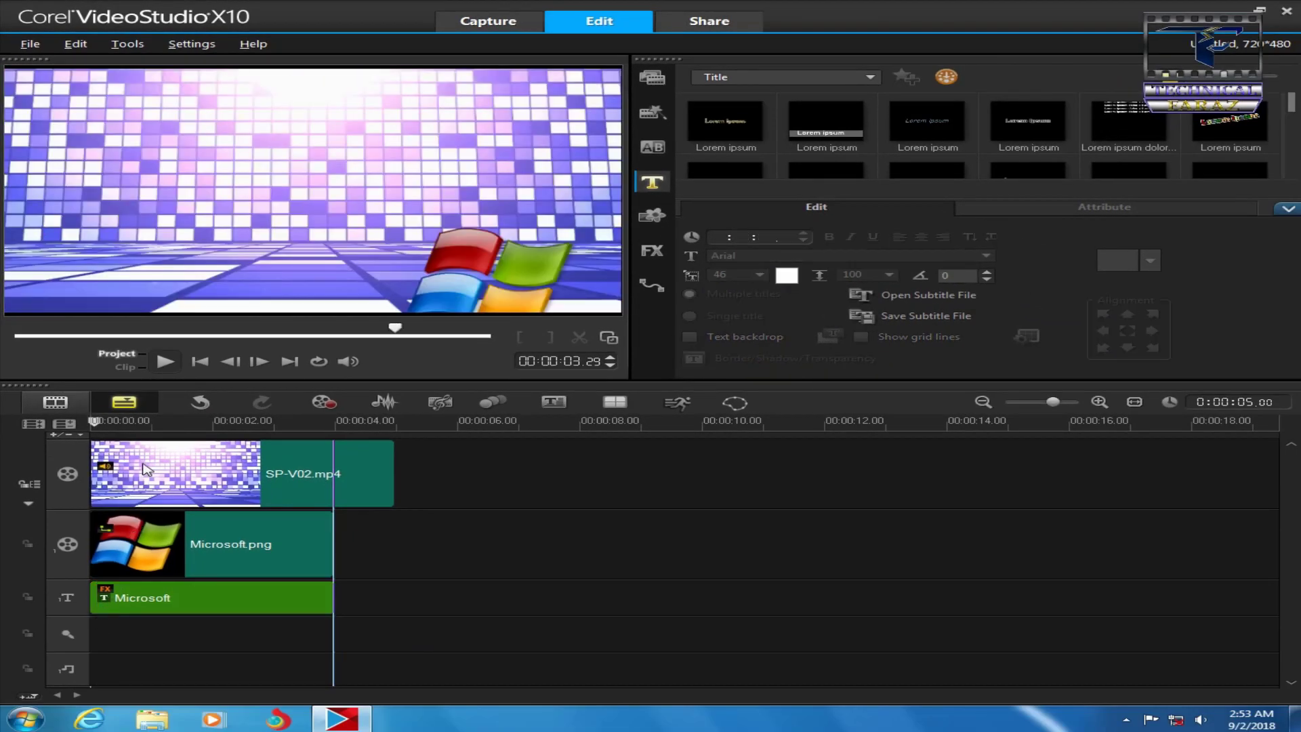
{"action": "left_click", "coordinate": [122, 357]}
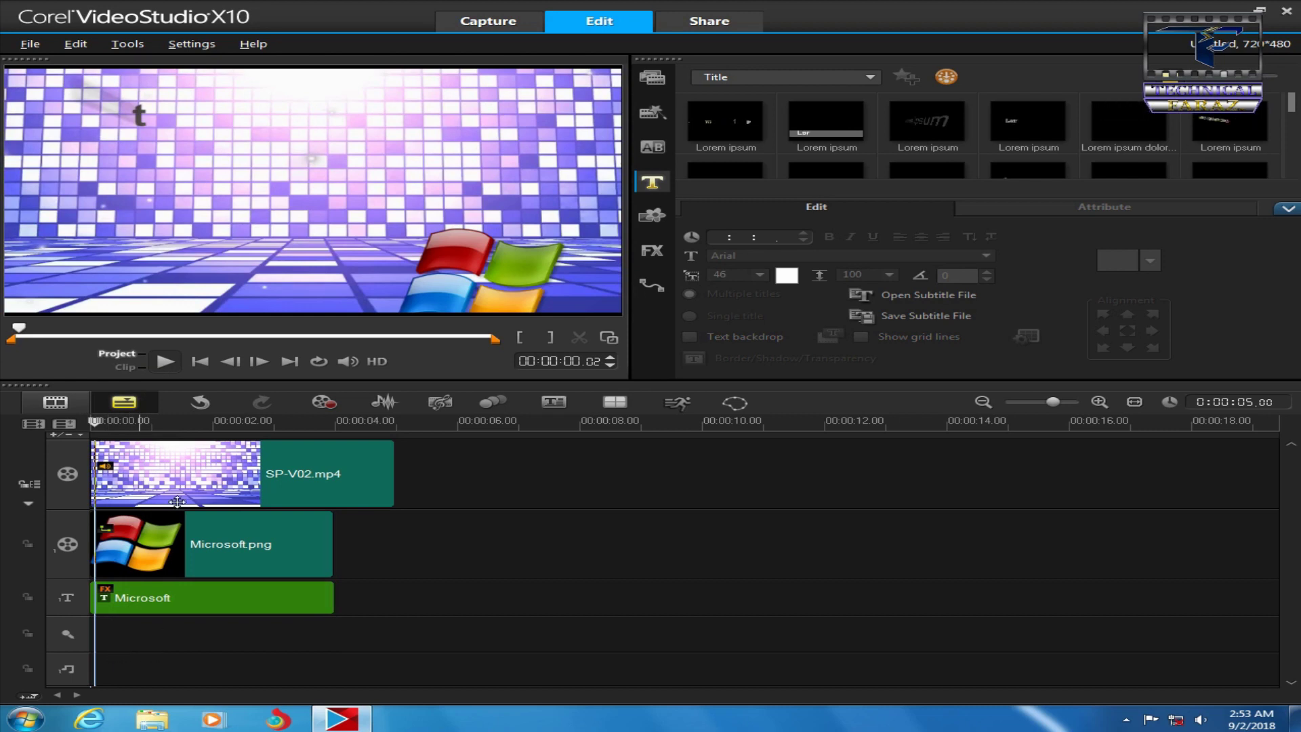
{"action": "left_click", "coordinate": [164, 364]}
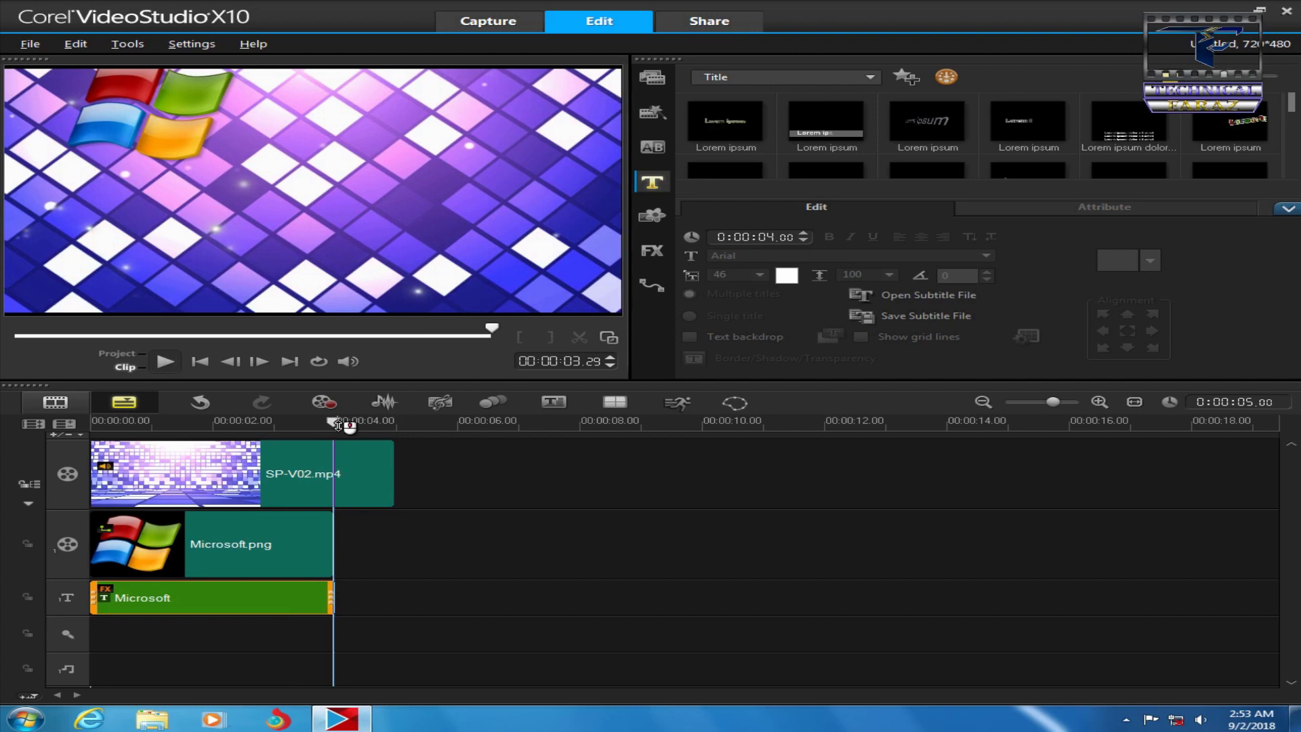
{"action": "left_click", "coordinate": [122, 359]}
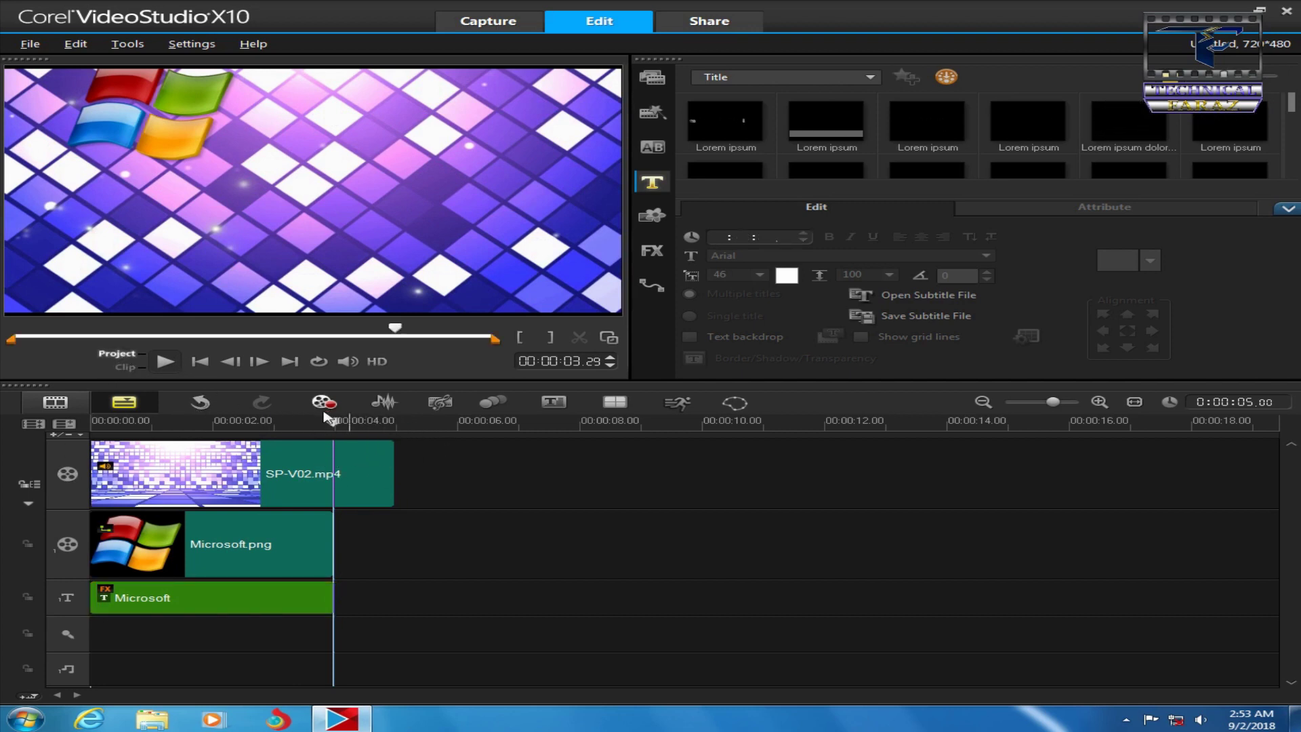
{"action": "left_click_drag", "start_coordinate": [335, 424], "coordinate": [281, 424]}
{"action": "left_click_drag", "start_coordinate": [115, 425], "coordinate": [93, 427]}
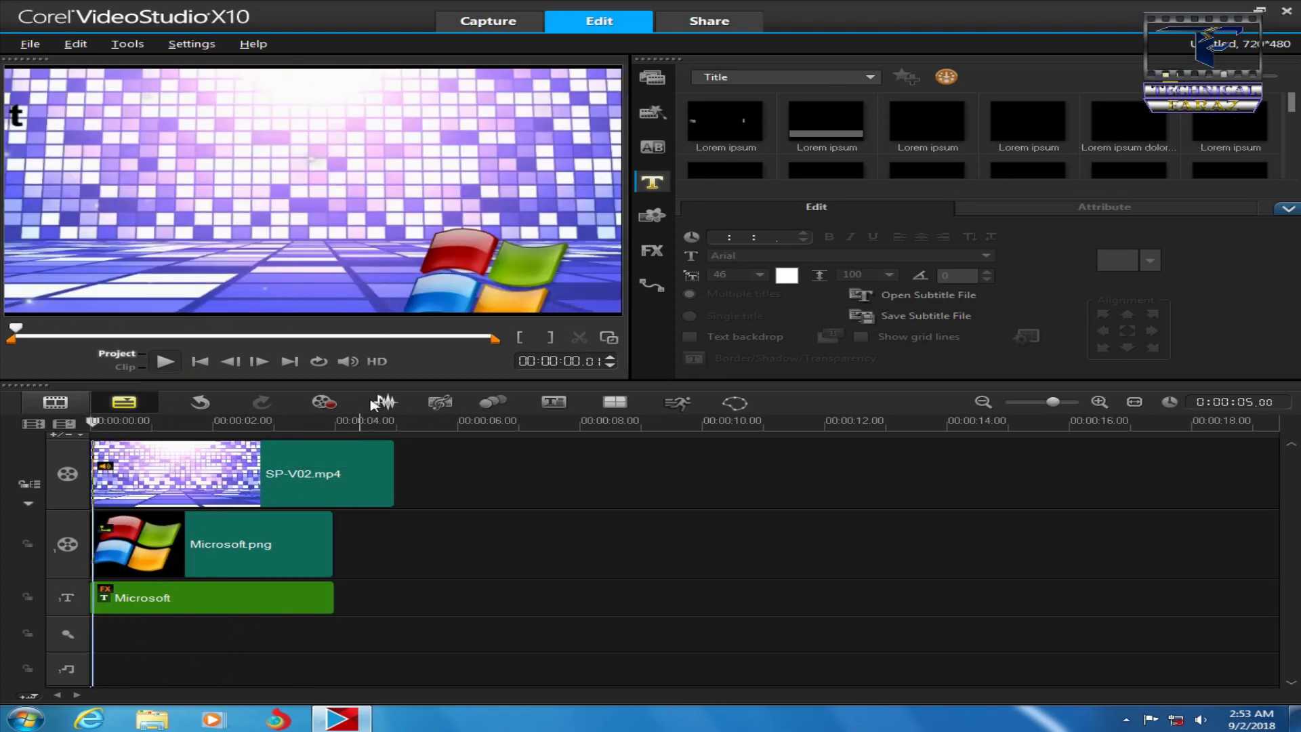
- Add SP-V04.wmv from the Samples library to the video track directly after SP-V02.mp4 and review the cut between the clips
{"action": "left_click", "coordinate": [647, 84]}
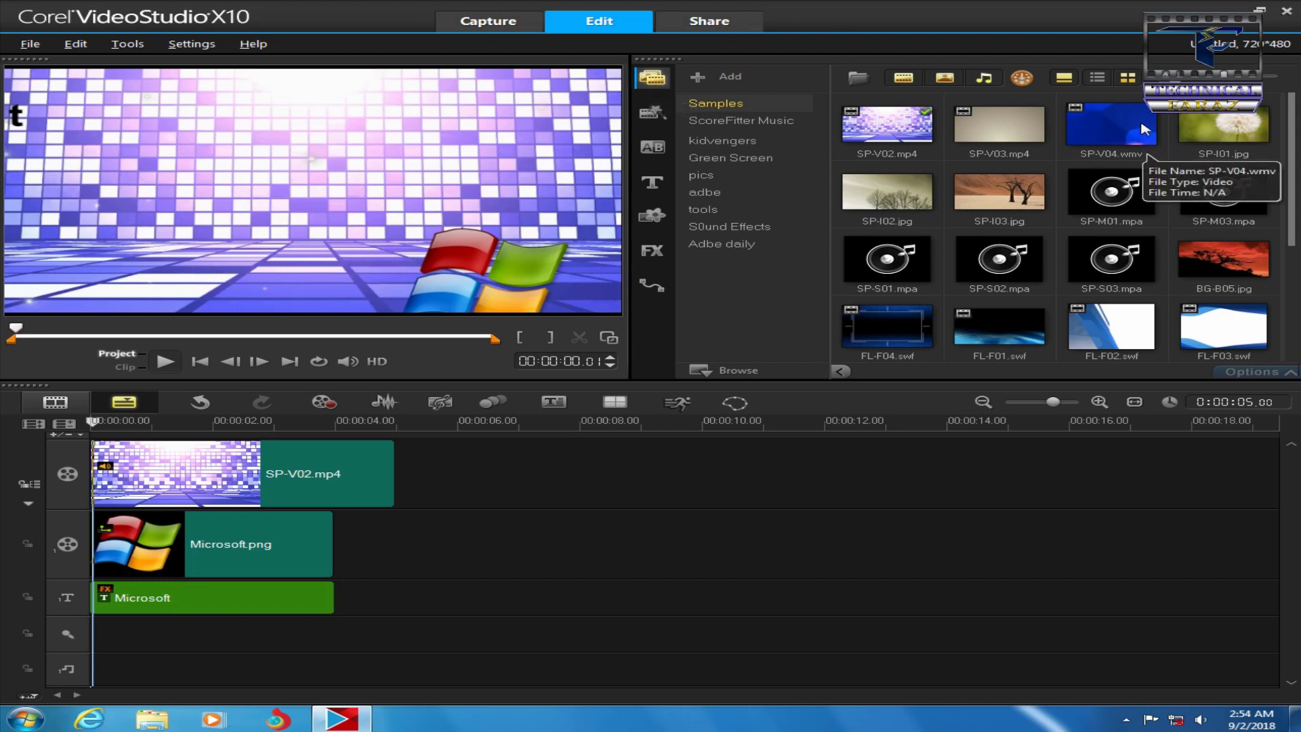
{"action": "left_click_drag", "start_coordinate": [1111, 125], "coordinate": [571, 486]}
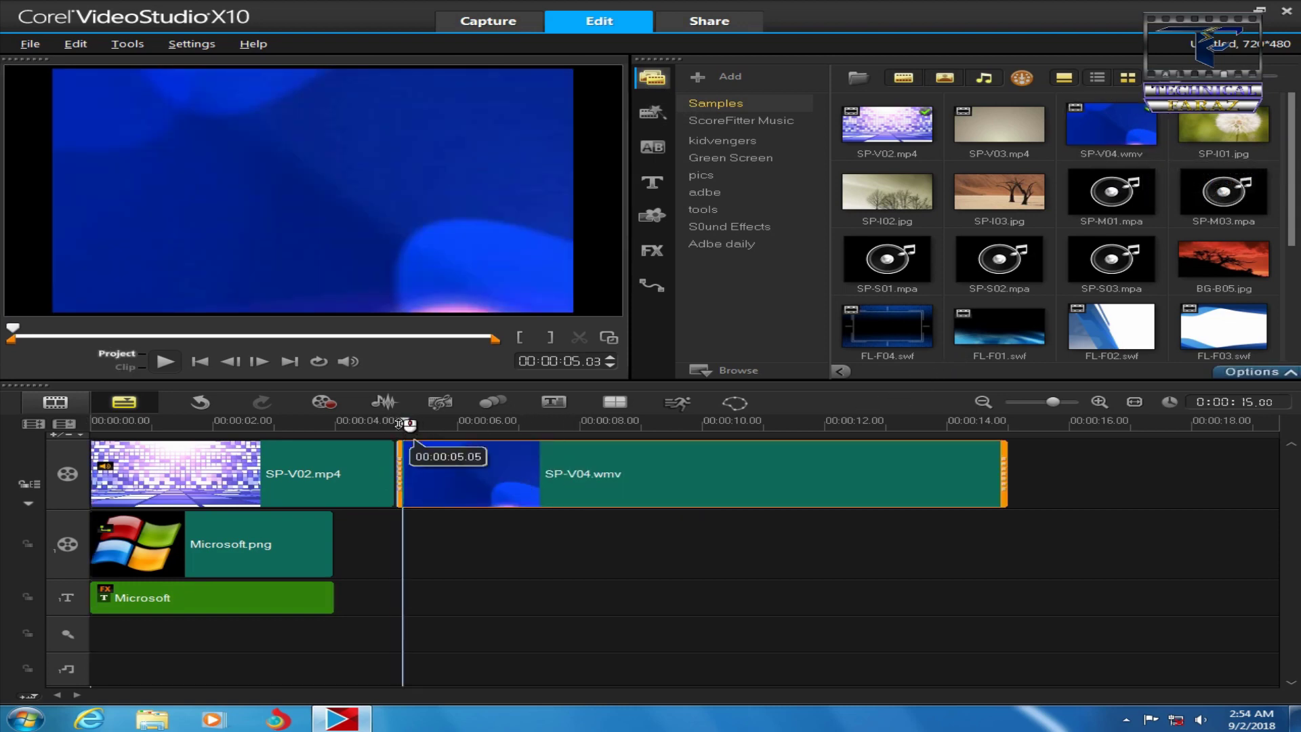
{"action": "left_click_drag", "start_coordinate": [410, 424], "coordinate": [379, 429]}
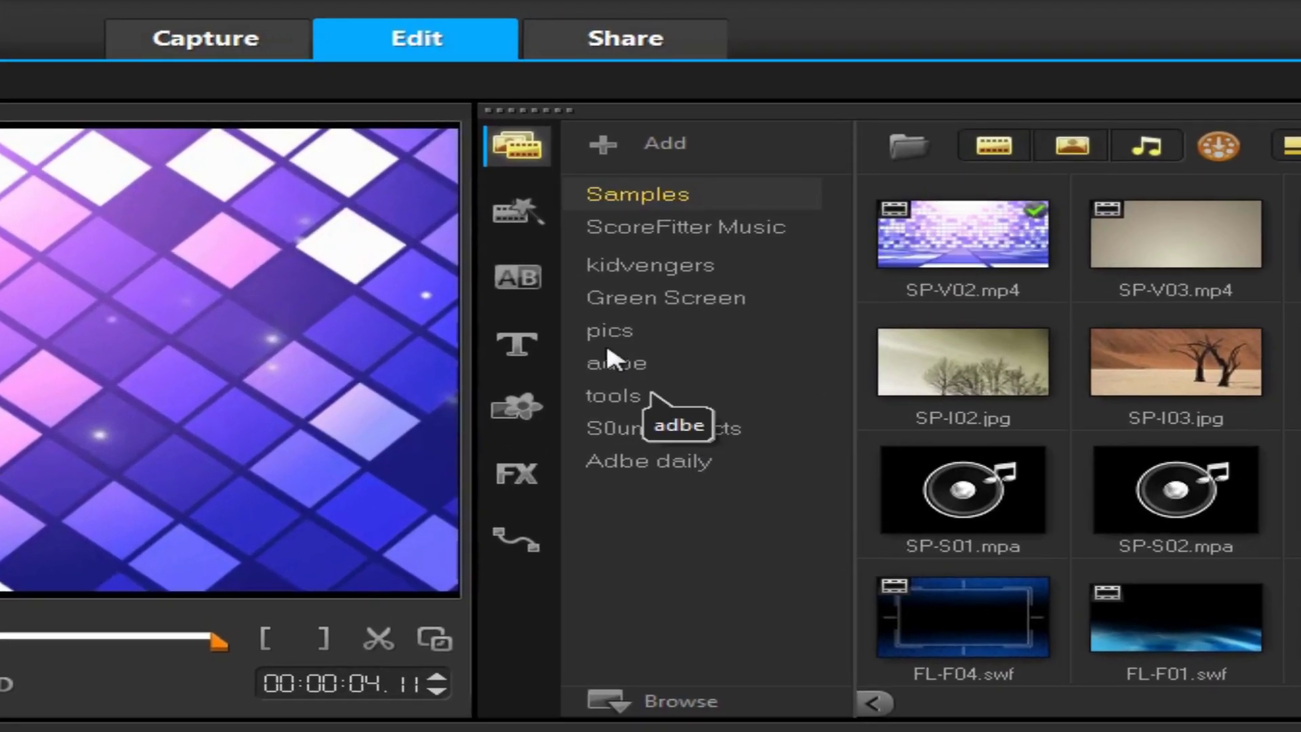
- Apply the 3D Pizza Boxes transition between SP-V02.mp4 and SP-V04.wmv
{"action": "left_click", "coordinate": [536, 283]}
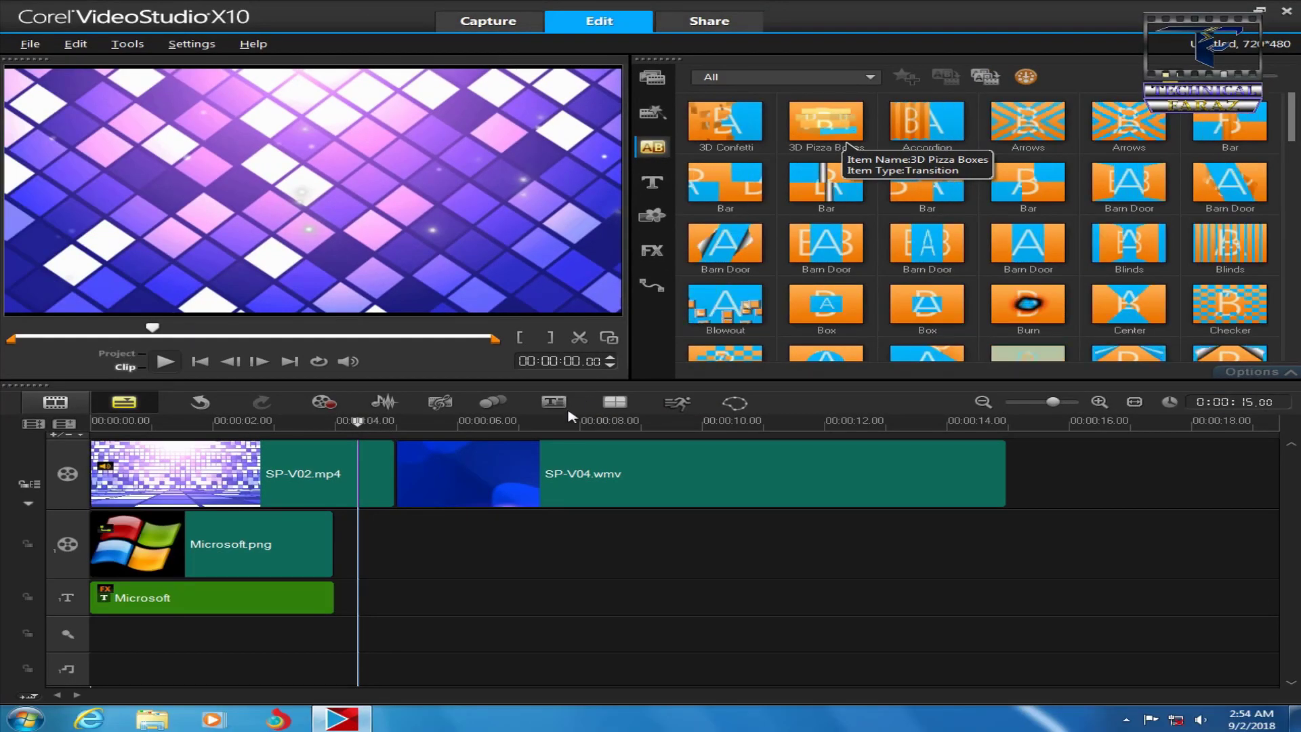
{"action": "left_click_drag", "start_coordinate": [847, 144], "coordinate": [389, 473]}
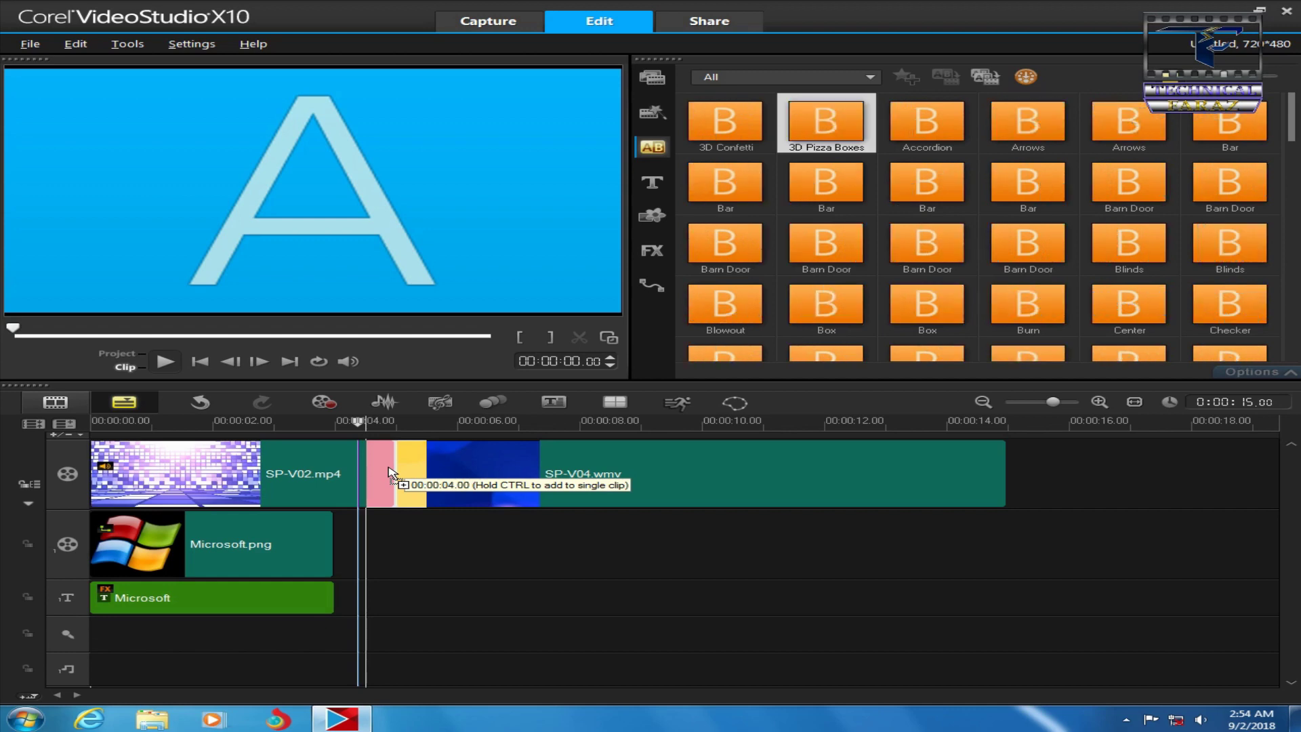
{"action": "left_click_drag", "start_coordinate": [390, 472], "coordinate": [384, 465]}
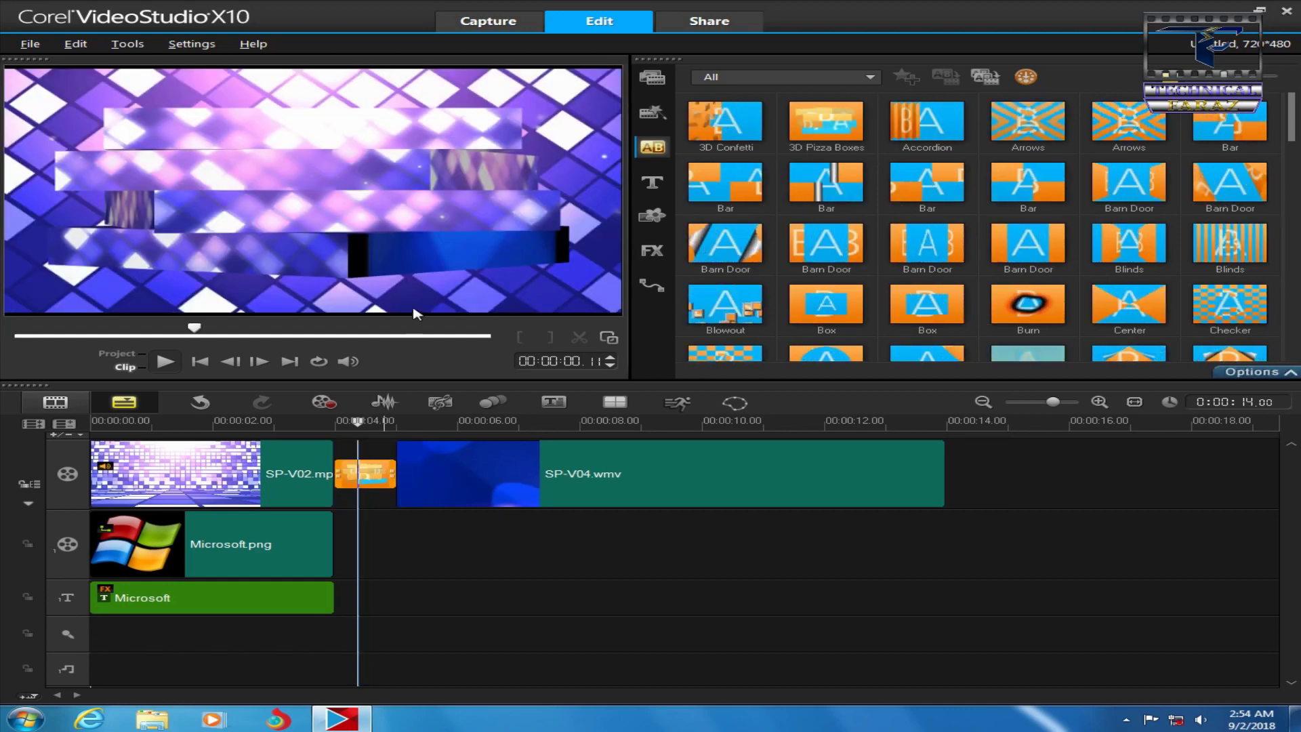
- Play the project across the transition from just before it, and scrub back to the logo and title section
{"action": "left_click", "coordinate": [362, 421]}
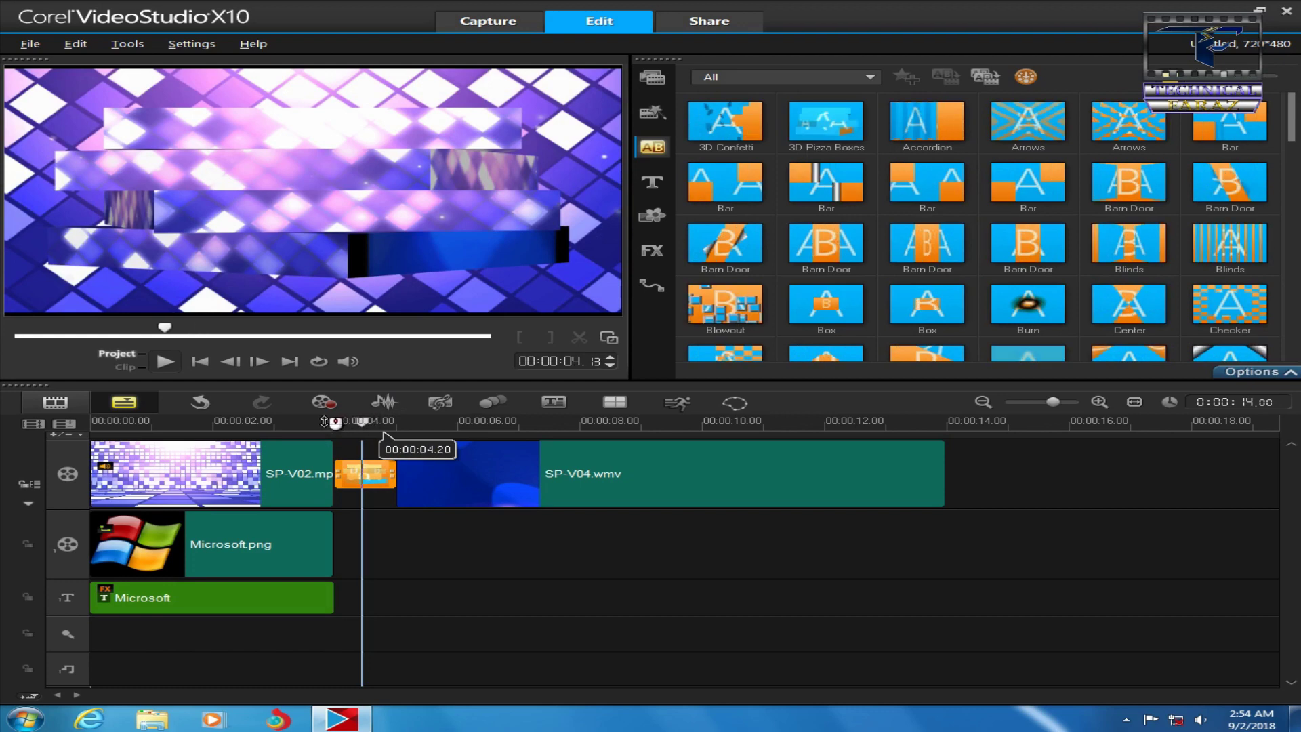
{"action": "left_click", "coordinate": [323, 421]}
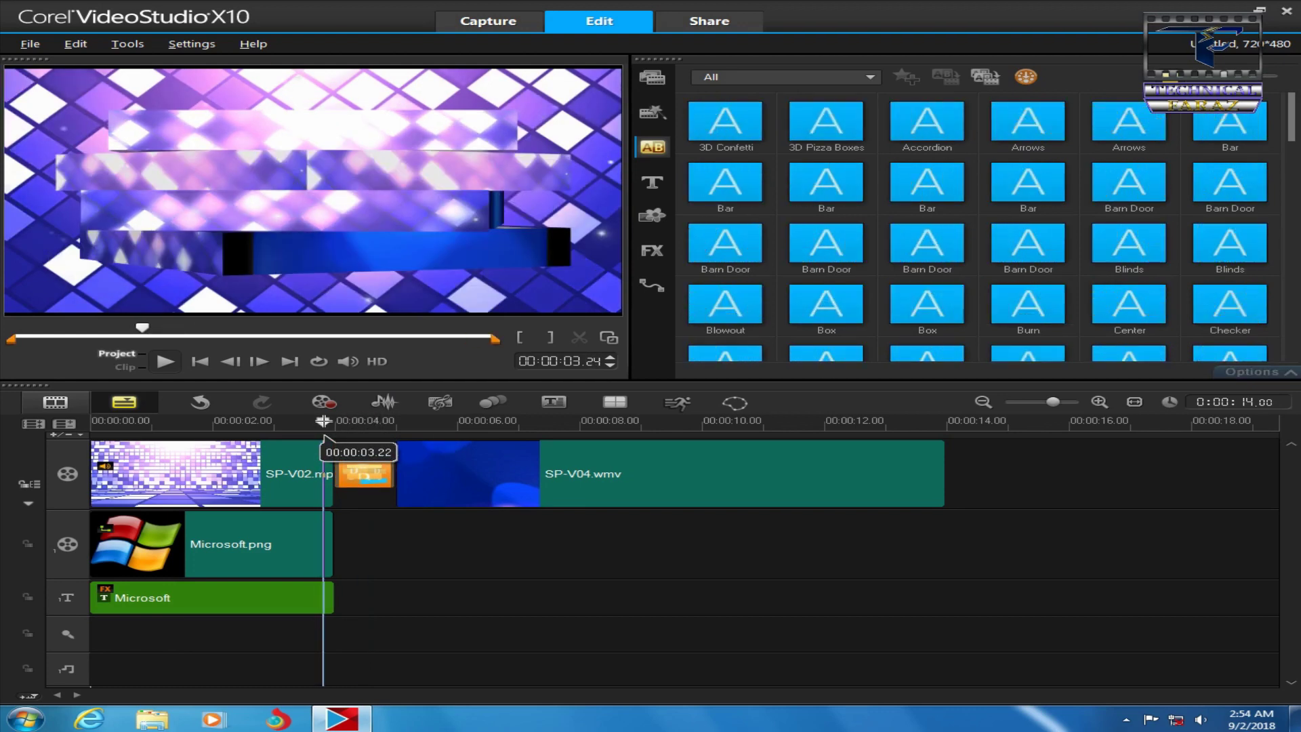
{"action": "left_click", "coordinate": [166, 360]}
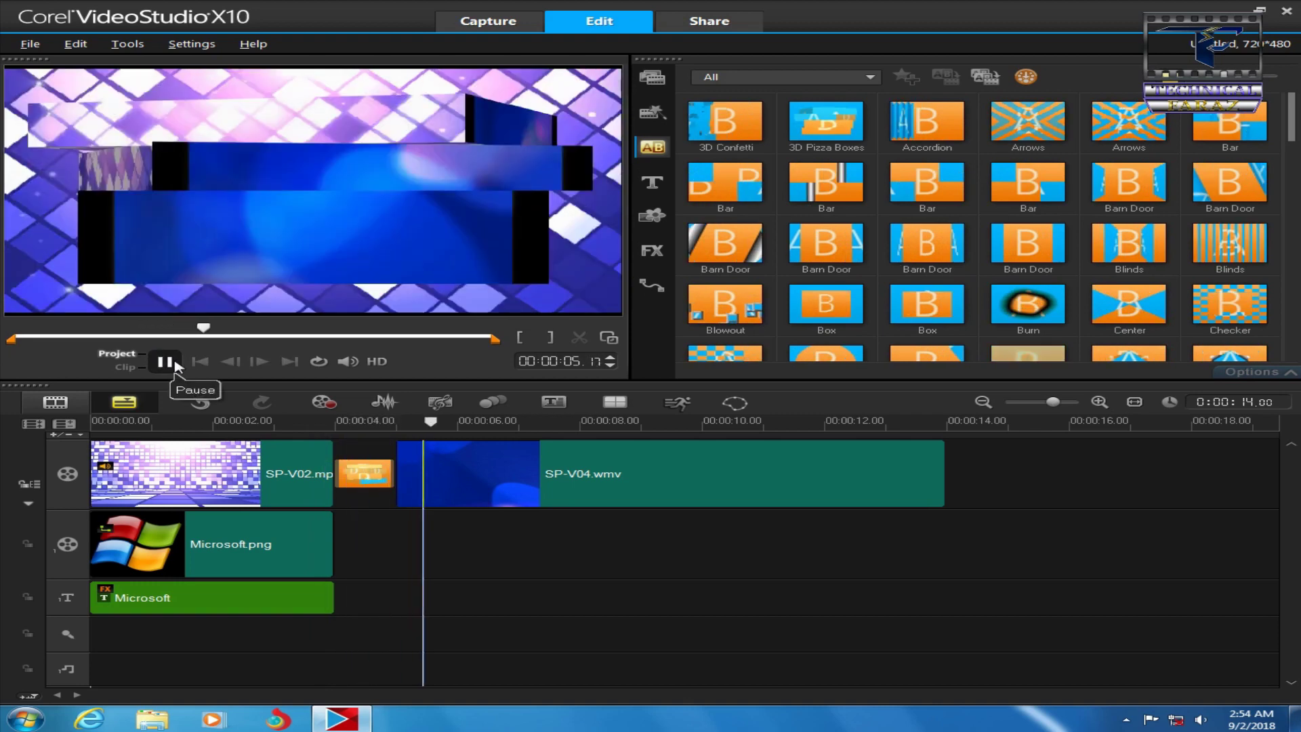
{"action": "left_click", "coordinate": [166, 362]}
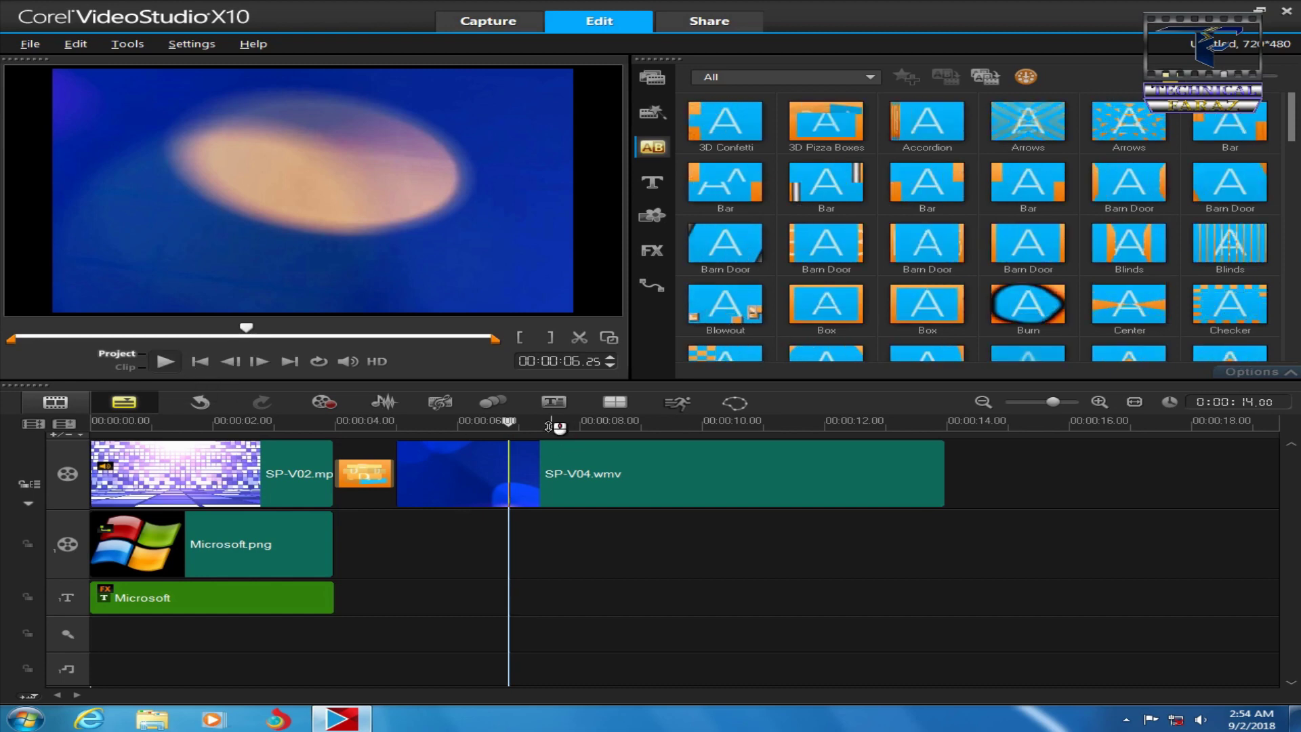
{"action": "left_click_drag", "start_coordinate": [510, 424], "coordinate": [205, 453]}
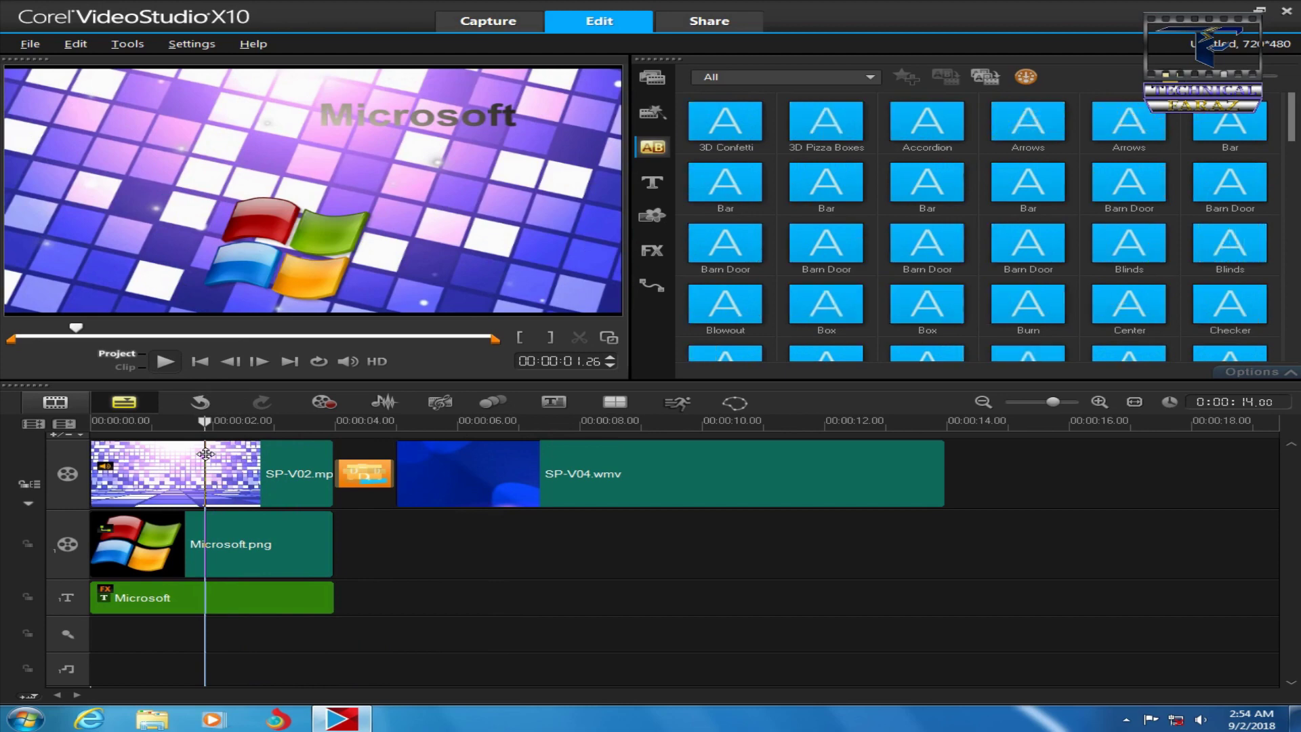
{"action": "left_click", "coordinate": [332, 546]}
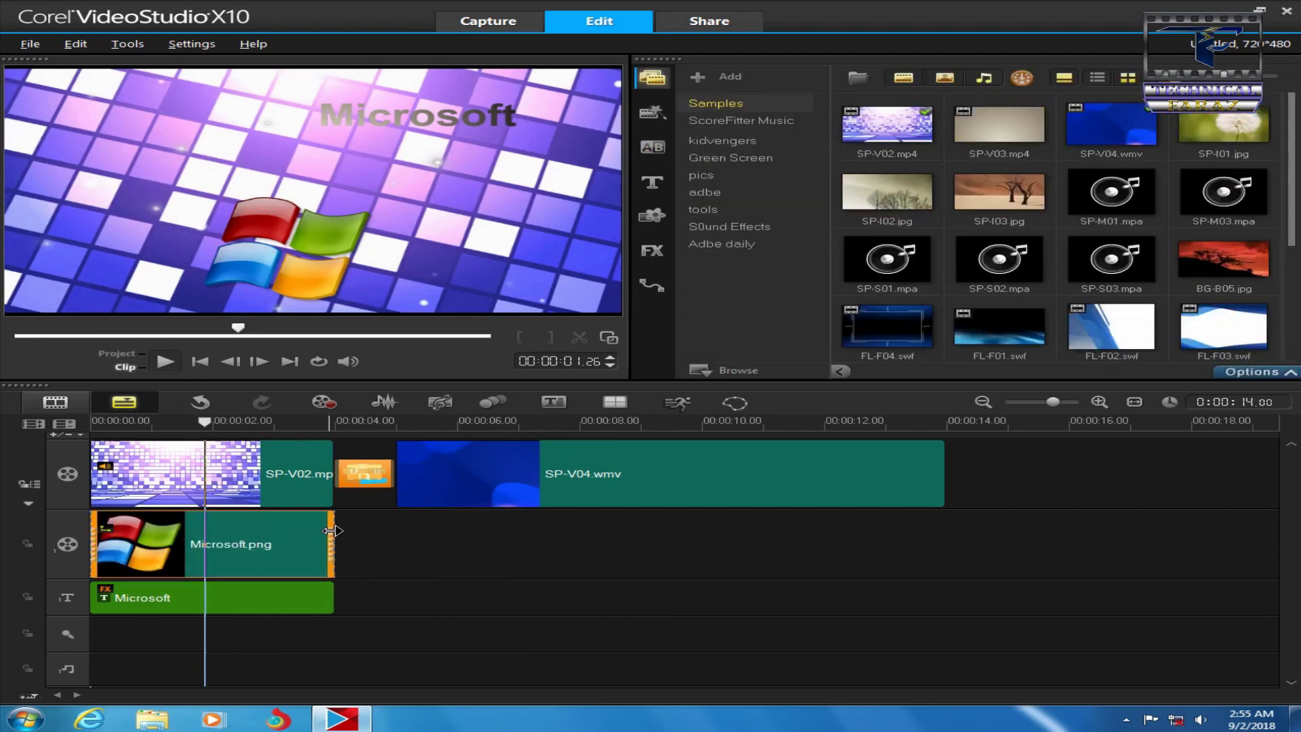
{"action": "mouse_move", "coordinate": [332, 530]}
{"action": "left_mouse_down"}
{"action": "mouse_move", "coordinate": [407, 532]}
{"action": "mouse_move", "coordinate": [332, 530]}
{"action": "left_mouse_up"}
{"action": "left_click", "coordinate": [313, 596]}
{"action": "mouse_move", "coordinate": [333, 596]}
{"action": "left_mouse_down"}
{"action": "mouse_move", "coordinate": [319, 595]}
{"action": "mouse_move", "coordinate": [333, 596]}
{"action": "left_mouse_up"}
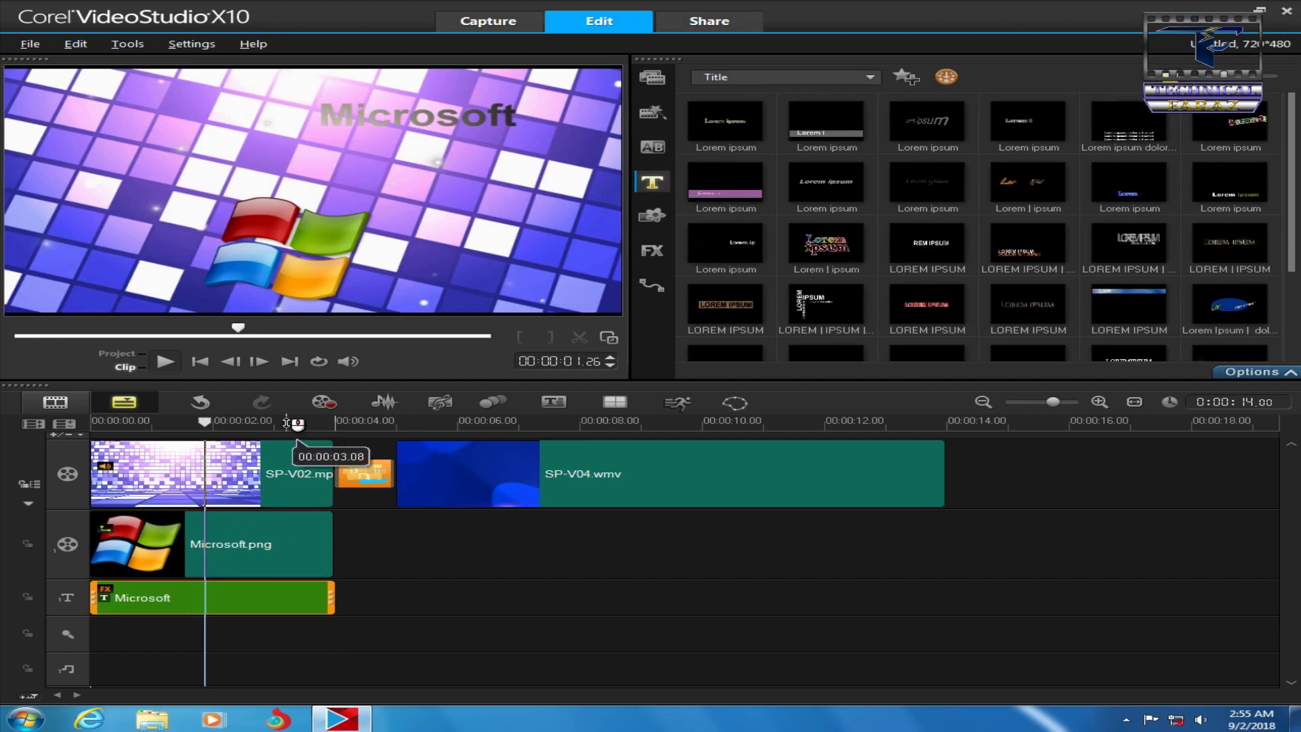
- Apply the Bubble video filter to the SP-V04.wmv clip
{"action": "left_click", "coordinate": [514, 482]}
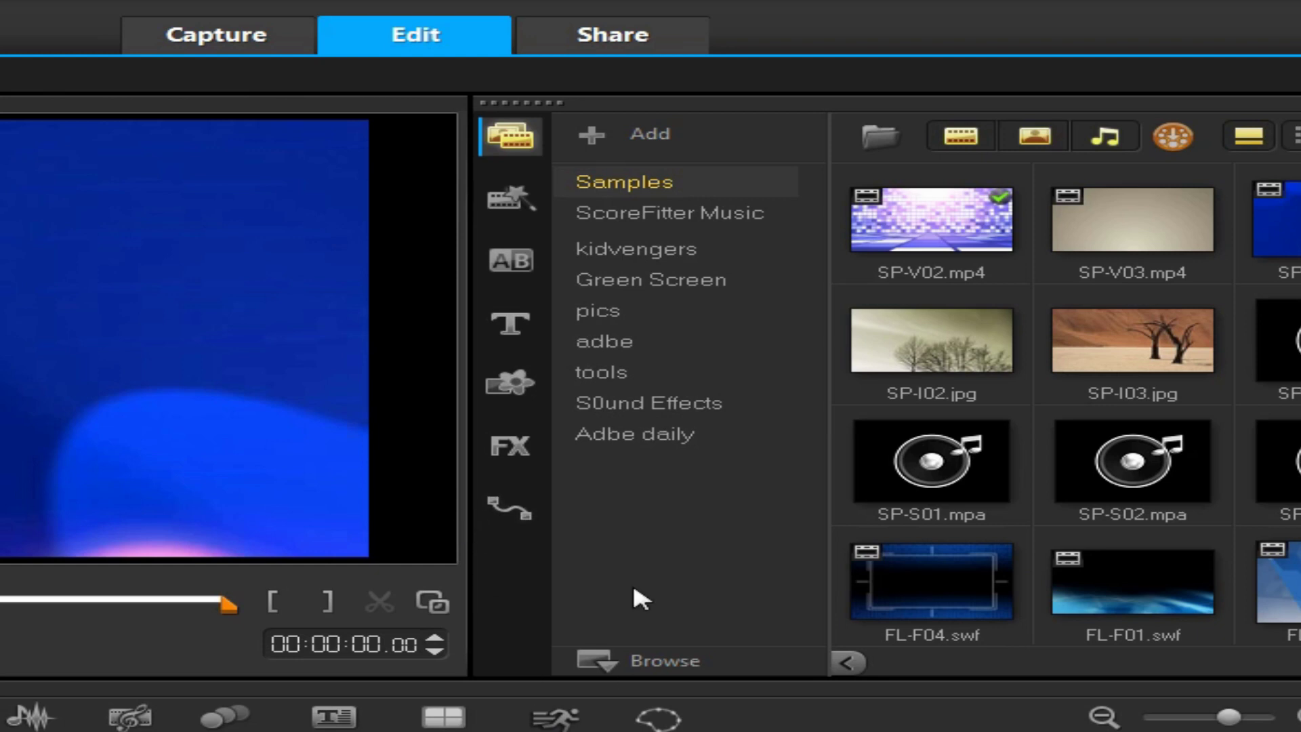
{"action": "left_click", "coordinate": [510, 451]}
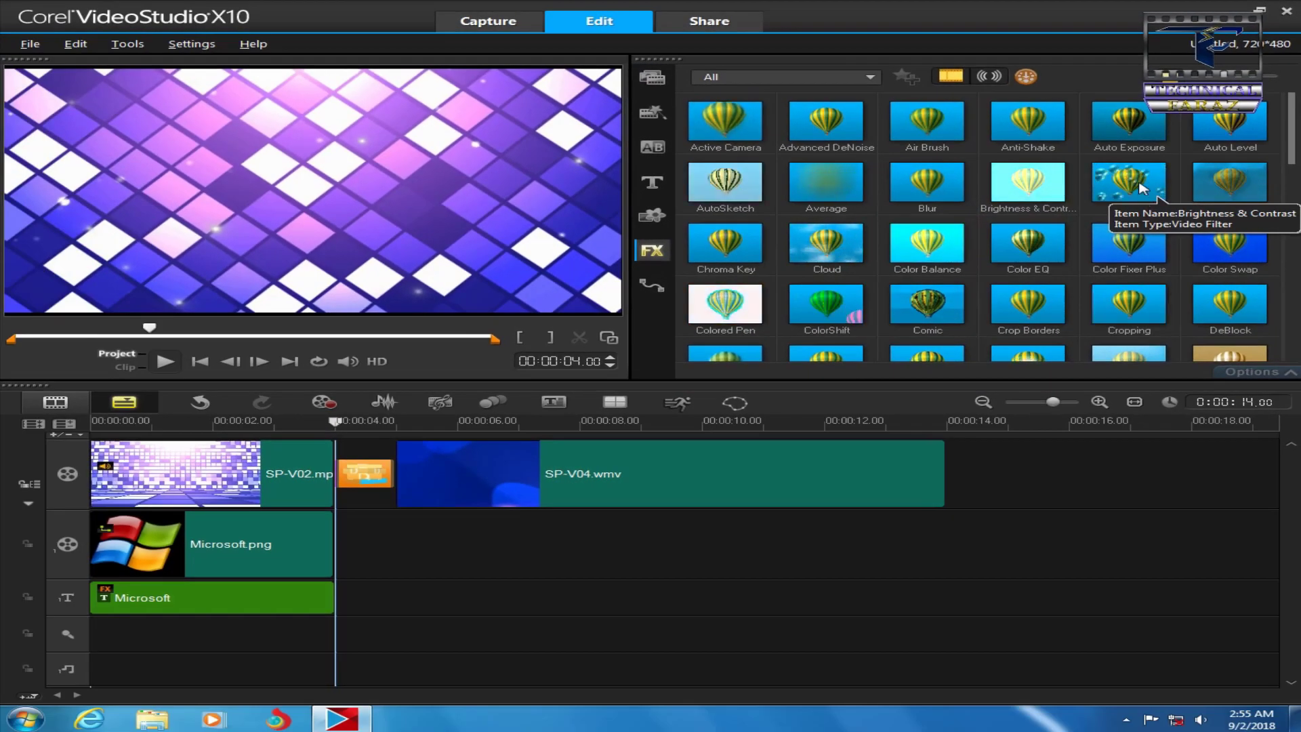
{"action": "left_click", "coordinate": [1021, 338]}
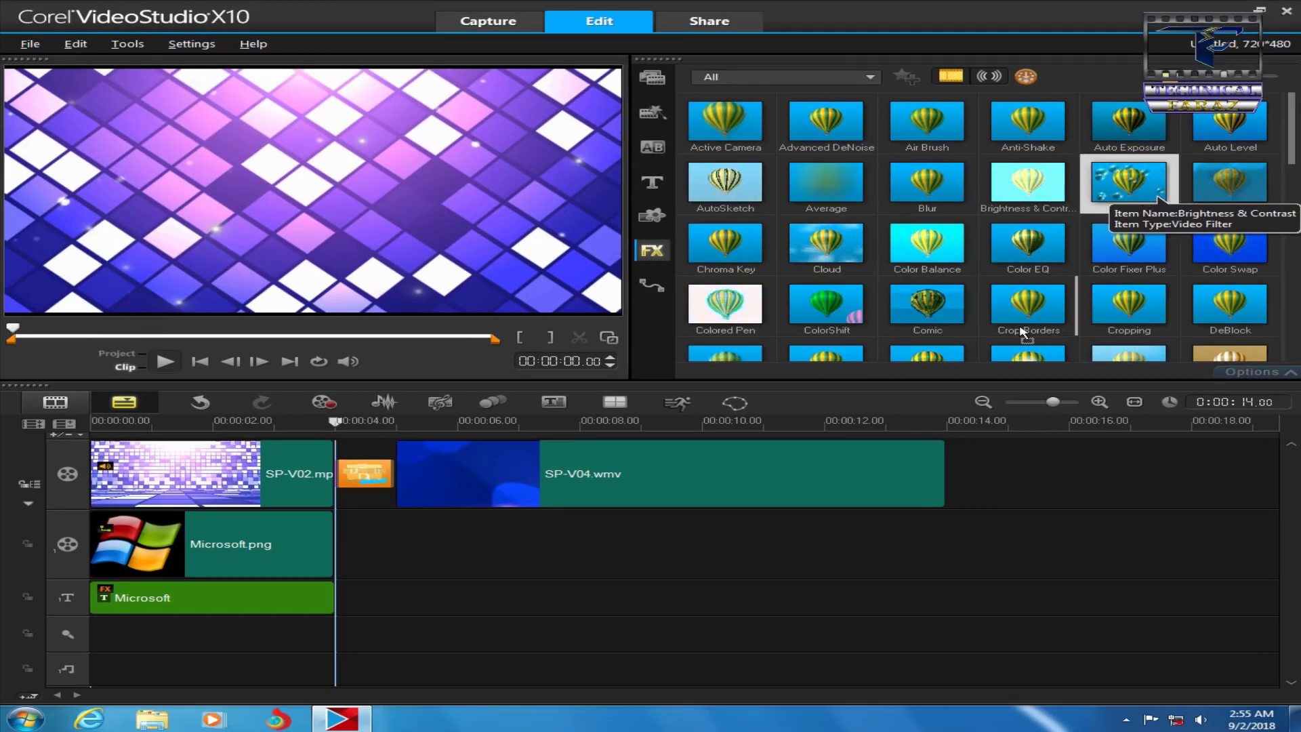
{"action": "left_click_drag", "start_coordinate": [1129, 182], "coordinate": [783, 458]}
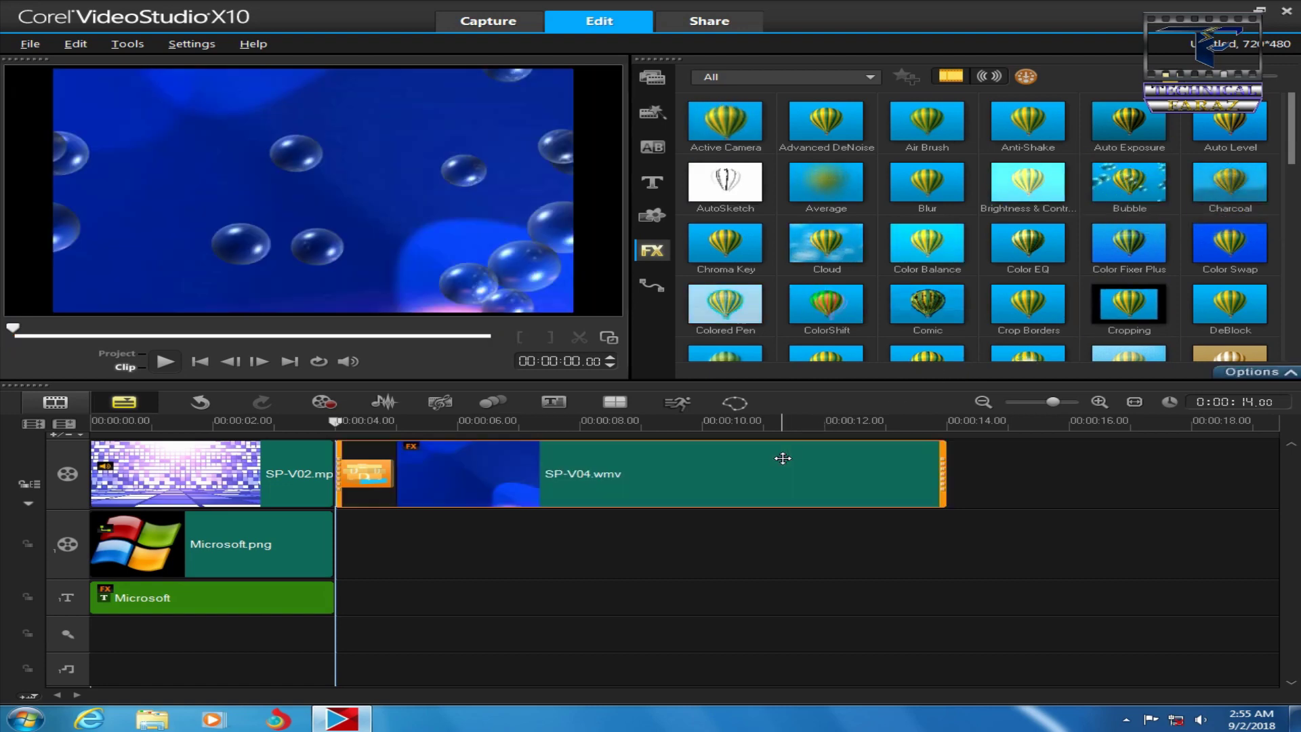
- Play back and scrub through SP-V04.wmv to review the Bubble filter
{"action": "left_click_drag", "start_coordinate": [336, 421], "coordinate": [423, 429]}
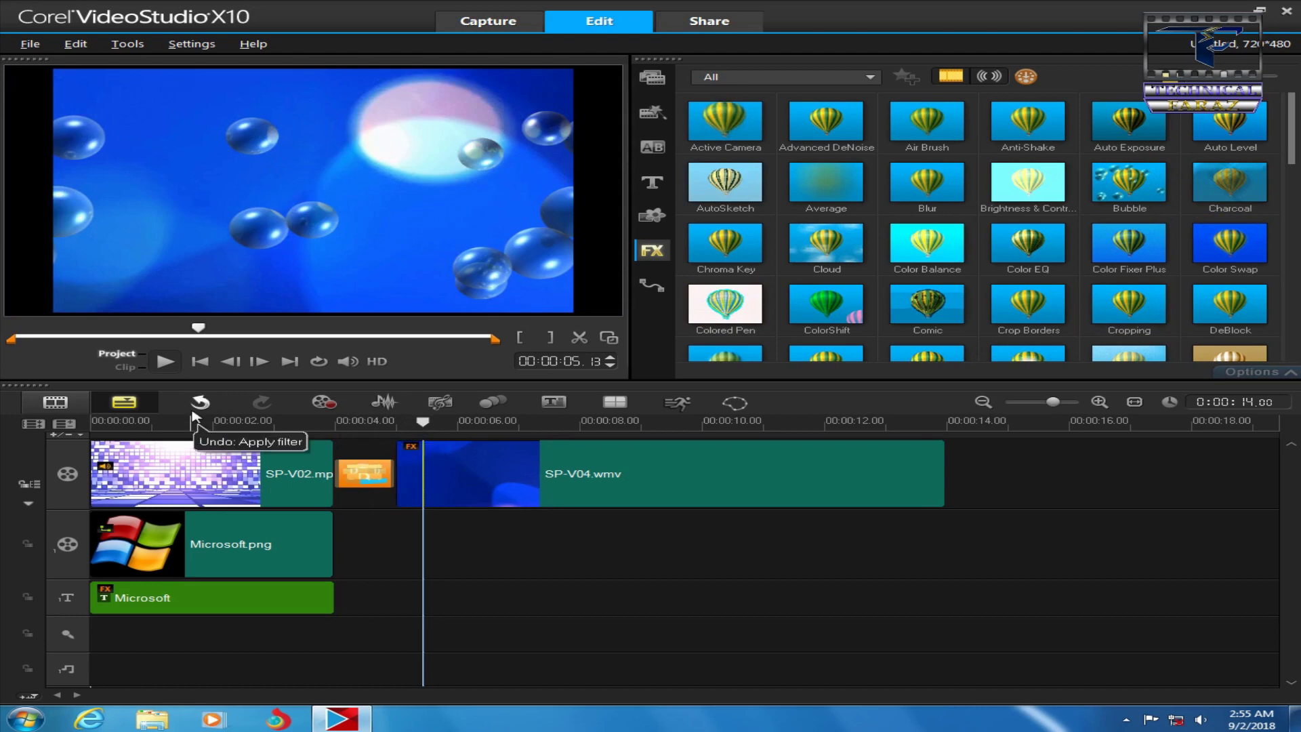
{"action": "left_click", "coordinate": [163, 369]}
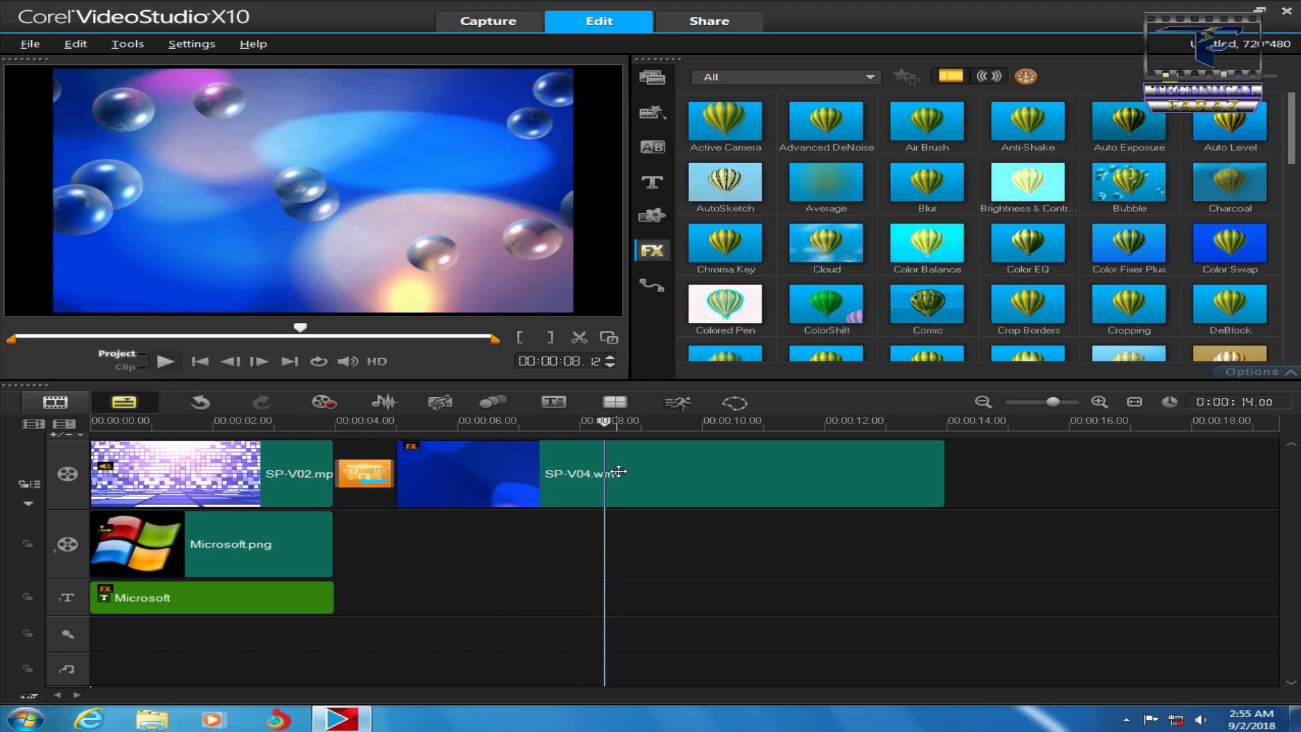
{"action": "left_click_drag", "start_coordinate": [608, 425], "coordinate": [775, 423]}
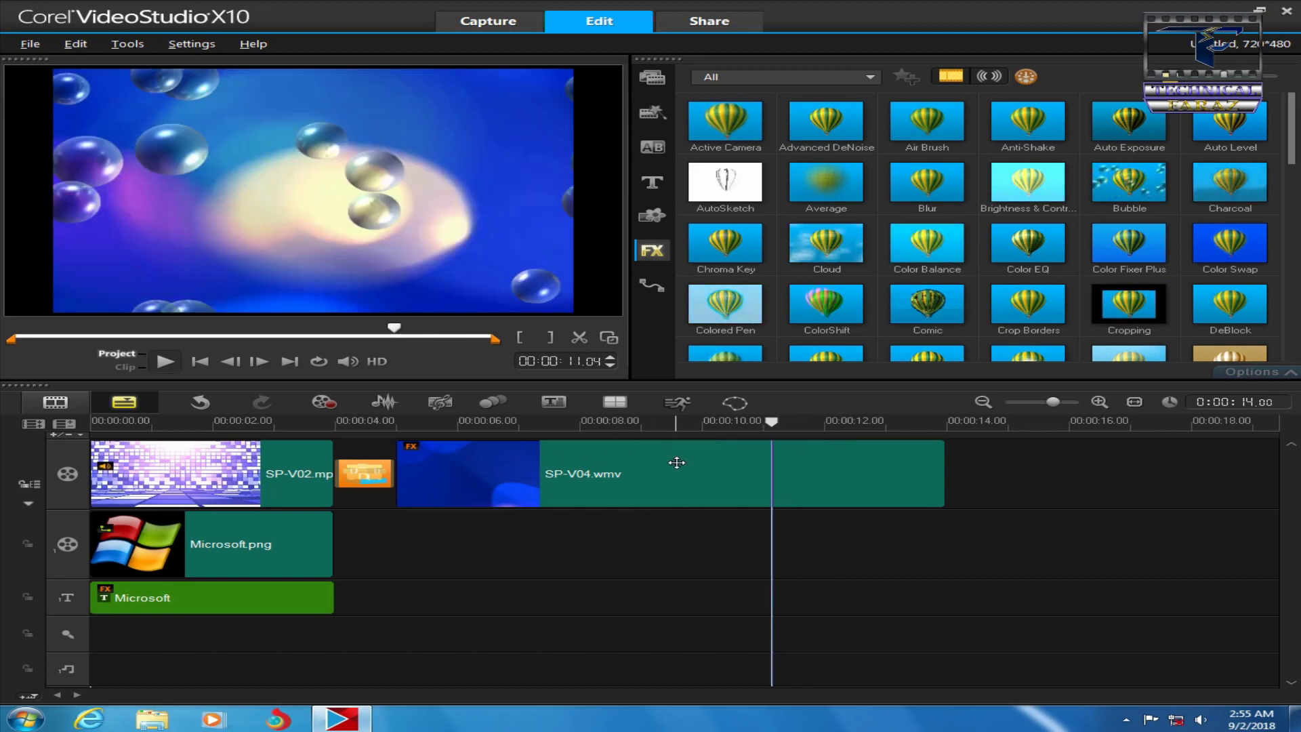
- Split the SP-V04.wmv clip at the 00:00:11.04 playhead position and delete the section after the cut
{"action": "left_click", "coordinate": [677, 462]}
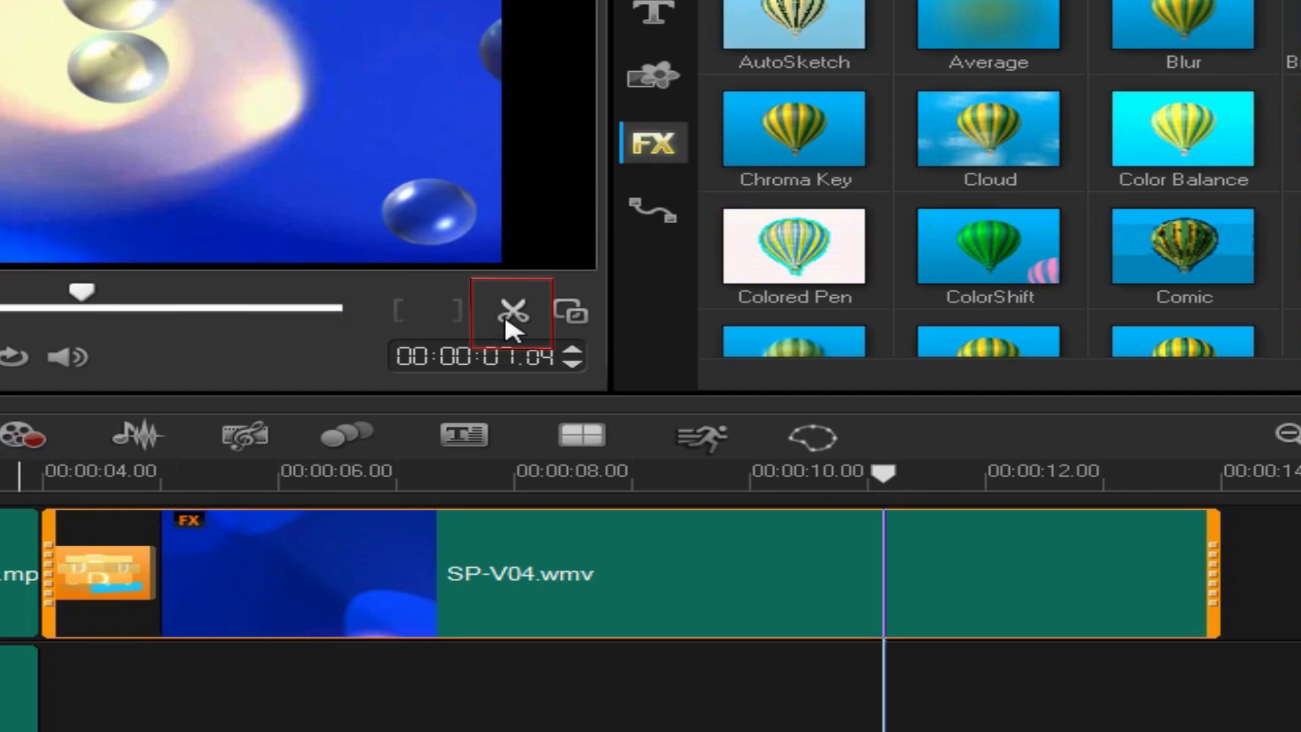
{"action": "left_click", "coordinate": [506, 320]}
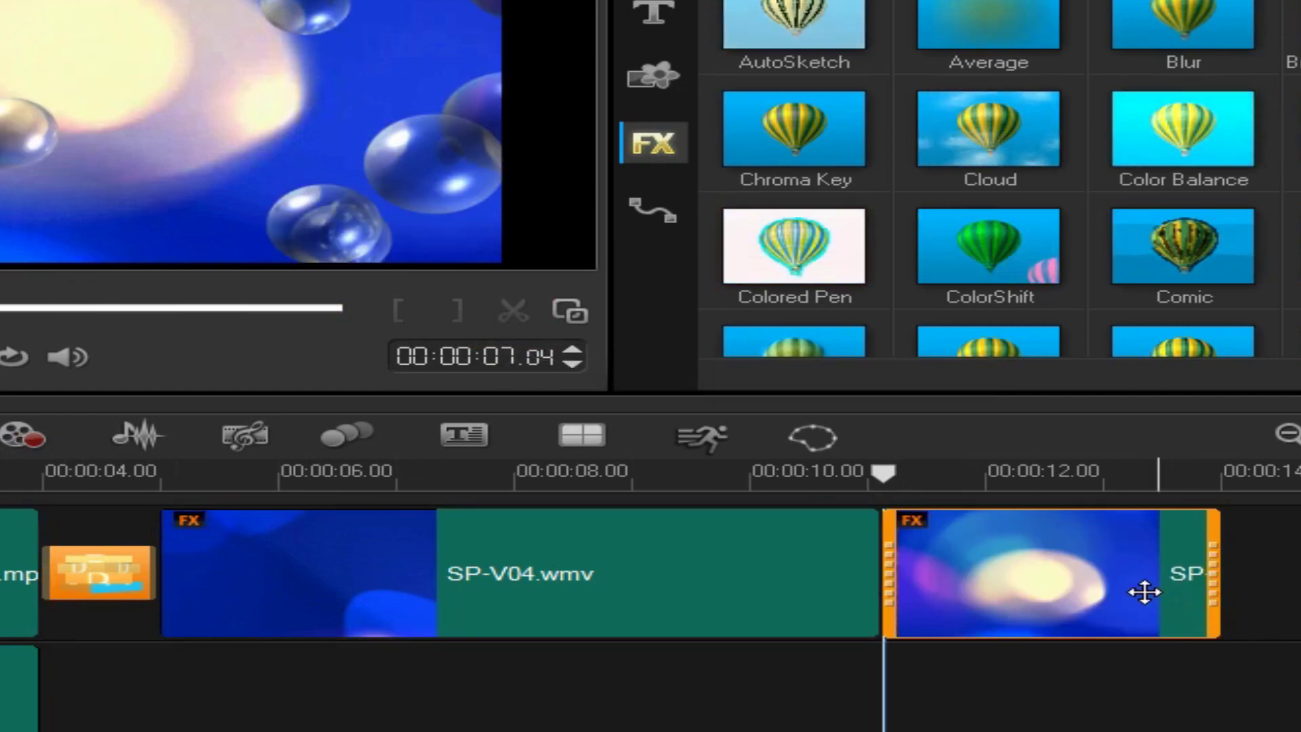
{"action": "mouse_move", "coordinate": [1145, 592]}
{"action": "left_mouse_down"}
{"action": "mouse_move", "coordinate": [1182, 608]}
{"action": "mouse_move", "coordinate": [1130, 601]}
{"action": "mouse_move", "coordinate": [1129, 587]}
{"action": "left_mouse_up"}
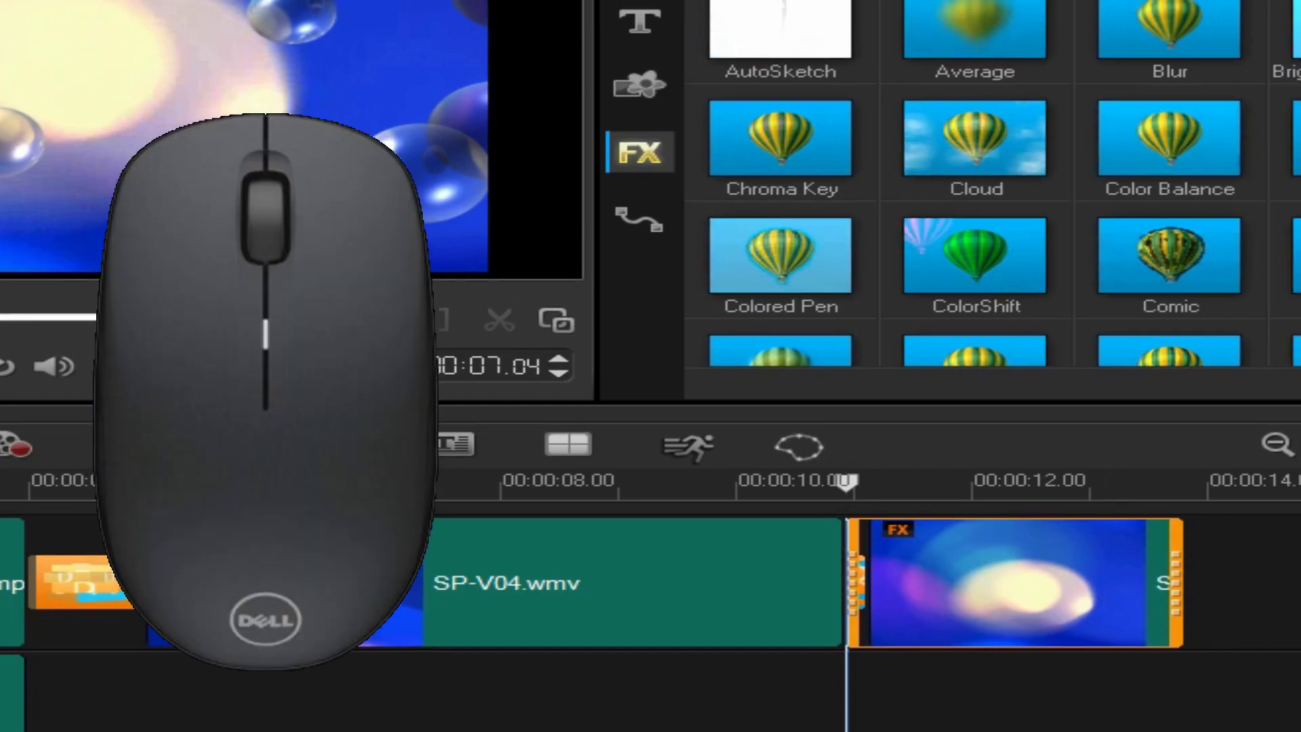
{"action": "right_click", "coordinate": [1129, 587]}
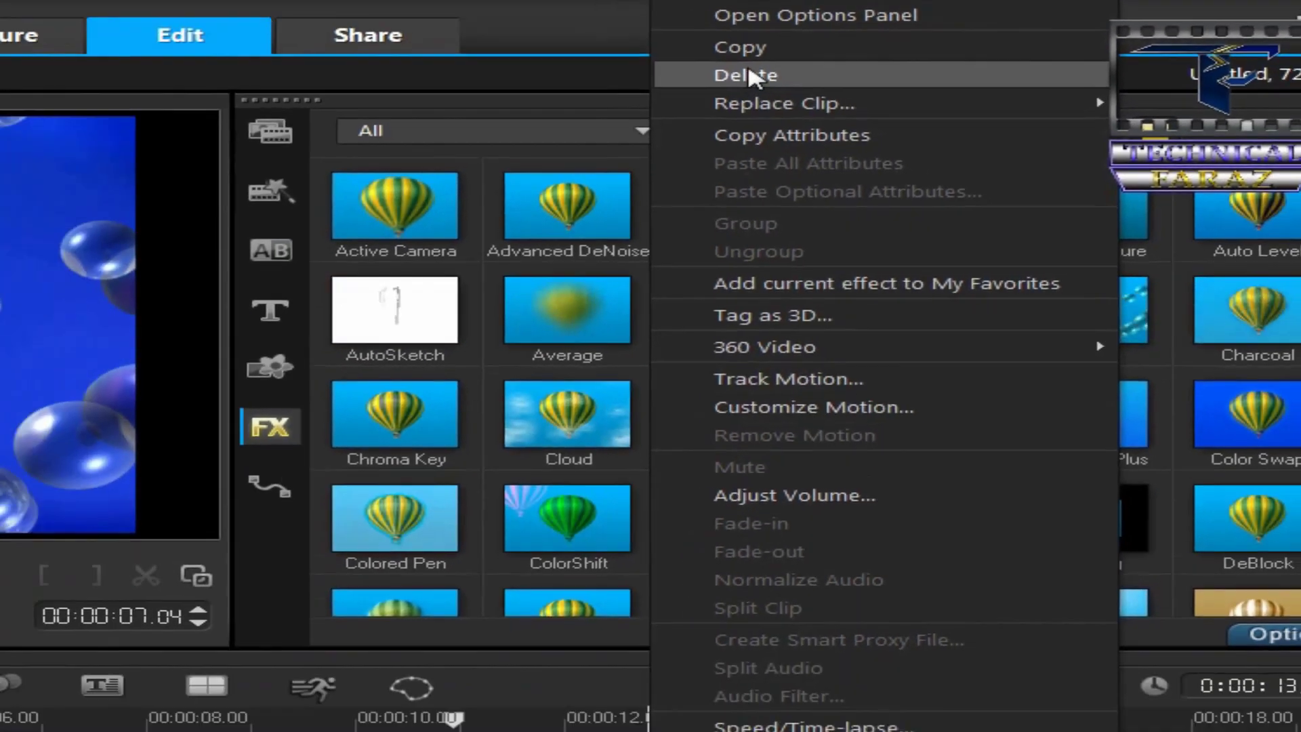
{"action": "key", "text": "Escape"}
{"action": "key", "text": "Delete"}
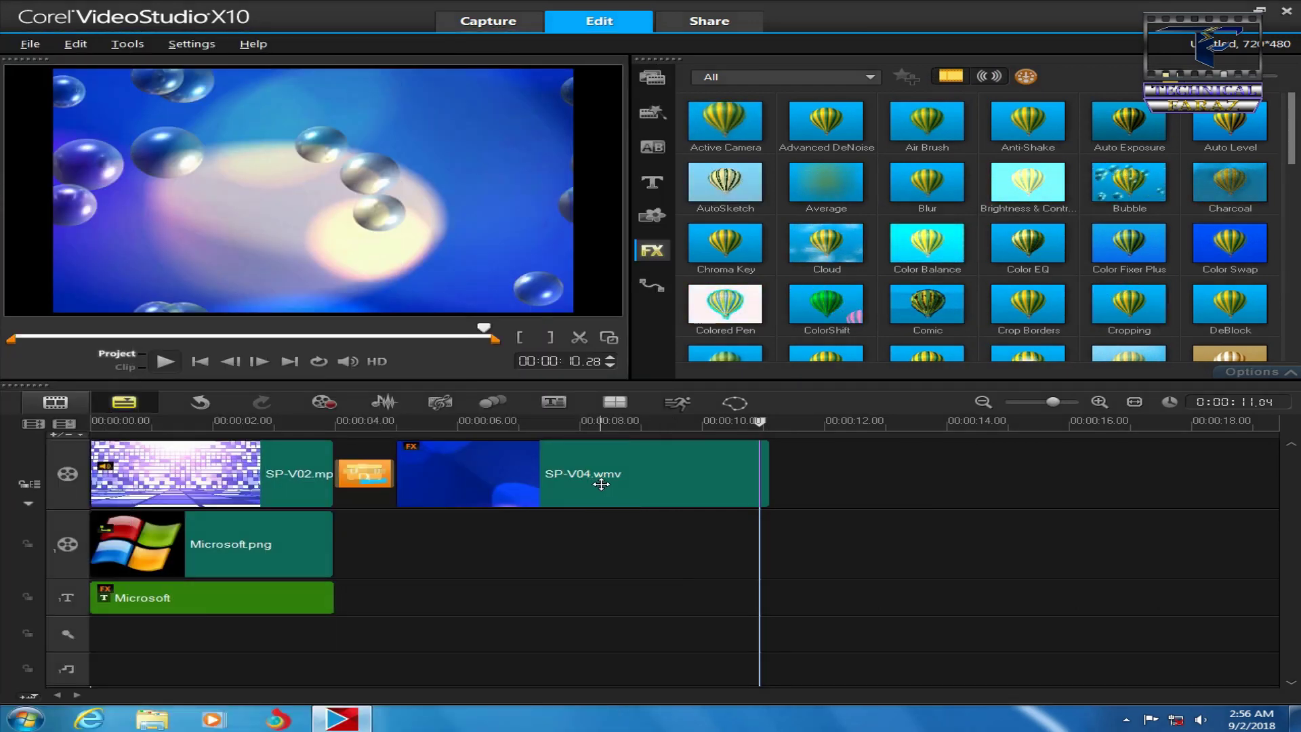
{"action": "left_click", "coordinate": [744, 467]}
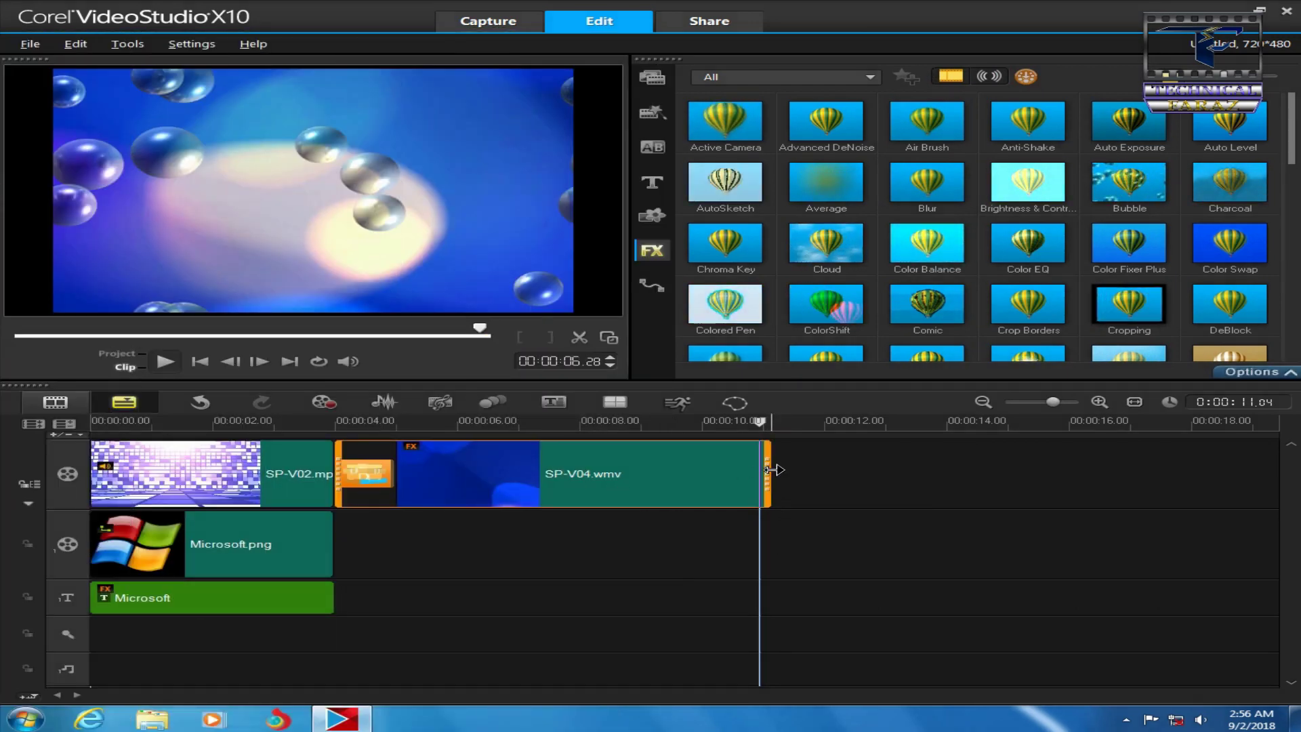
{"action": "mouse_move", "coordinate": [768, 470]}
{"action": "left_mouse_down"}
{"action": "mouse_move", "coordinate": [700, 470]}
{"action": "mouse_move", "coordinate": [773, 472]}
{"action": "left_mouse_up"}
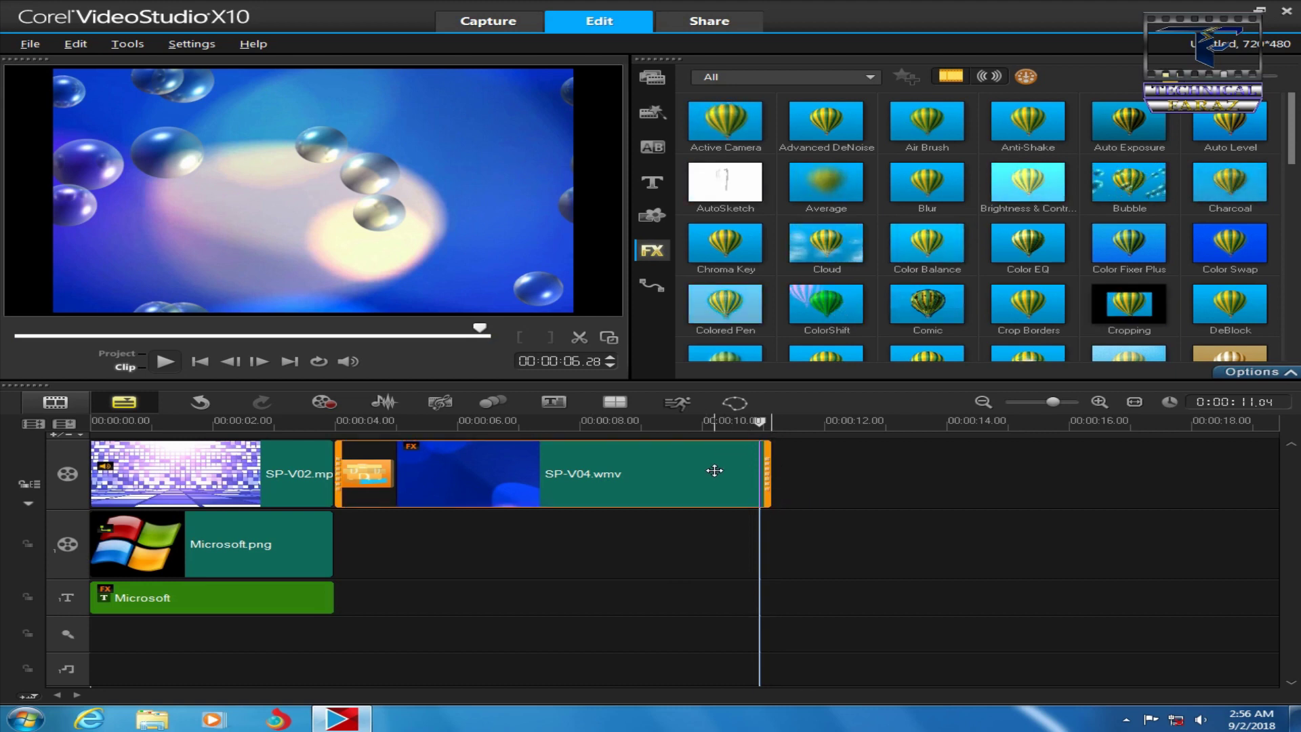
{"action": "left_click_drag", "start_coordinate": [760, 421], "coordinate": [766, 422]}
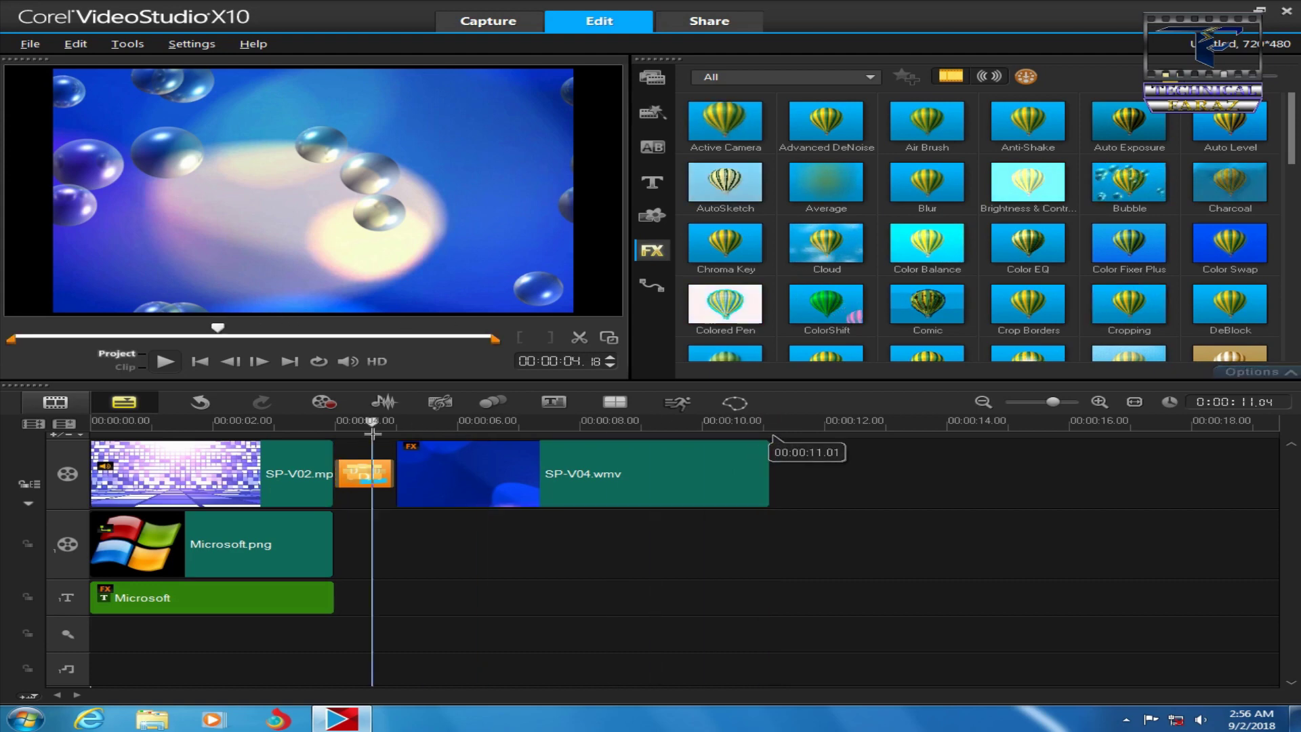
- Split the SP-V02.mp4 clip at 00:00:02.08, and undo the cut
{"action": "left_click_drag", "start_coordinate": [366, 473], "coordinate": [536, 366]}
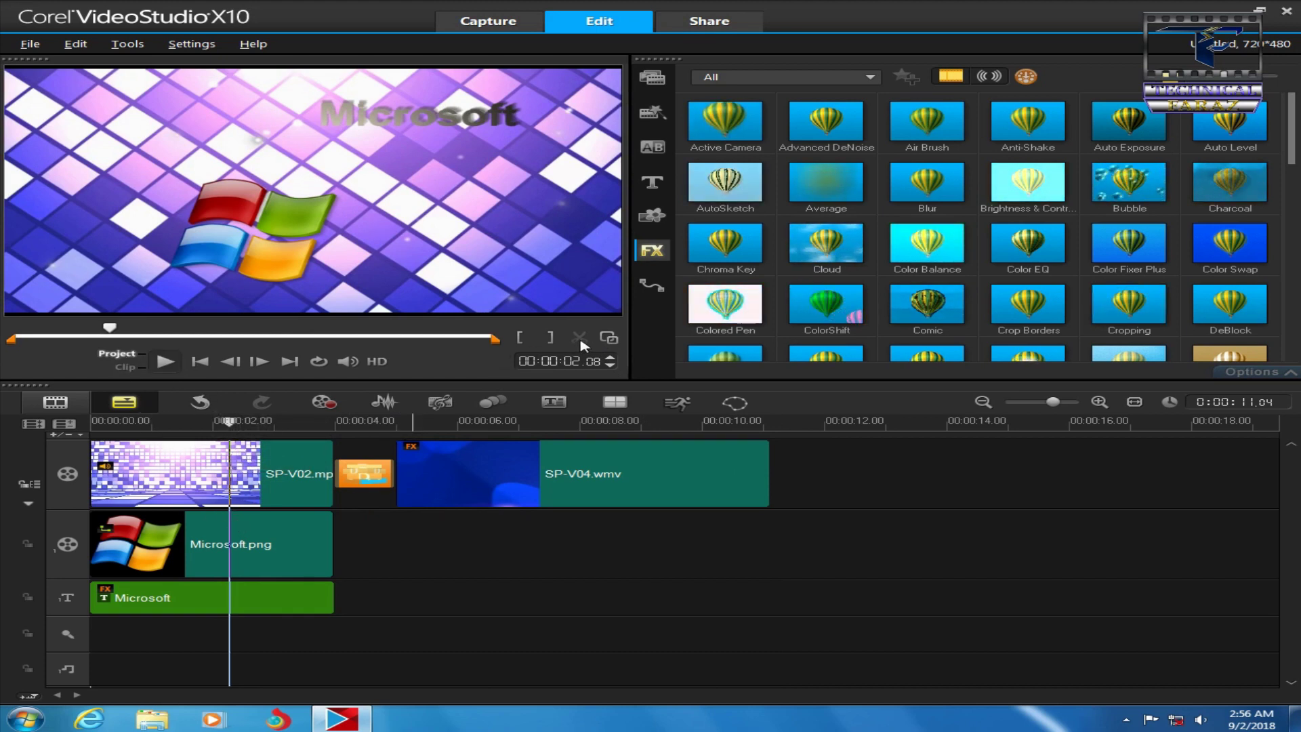
{"action": "left_click", "coordinate": [221, 604]}
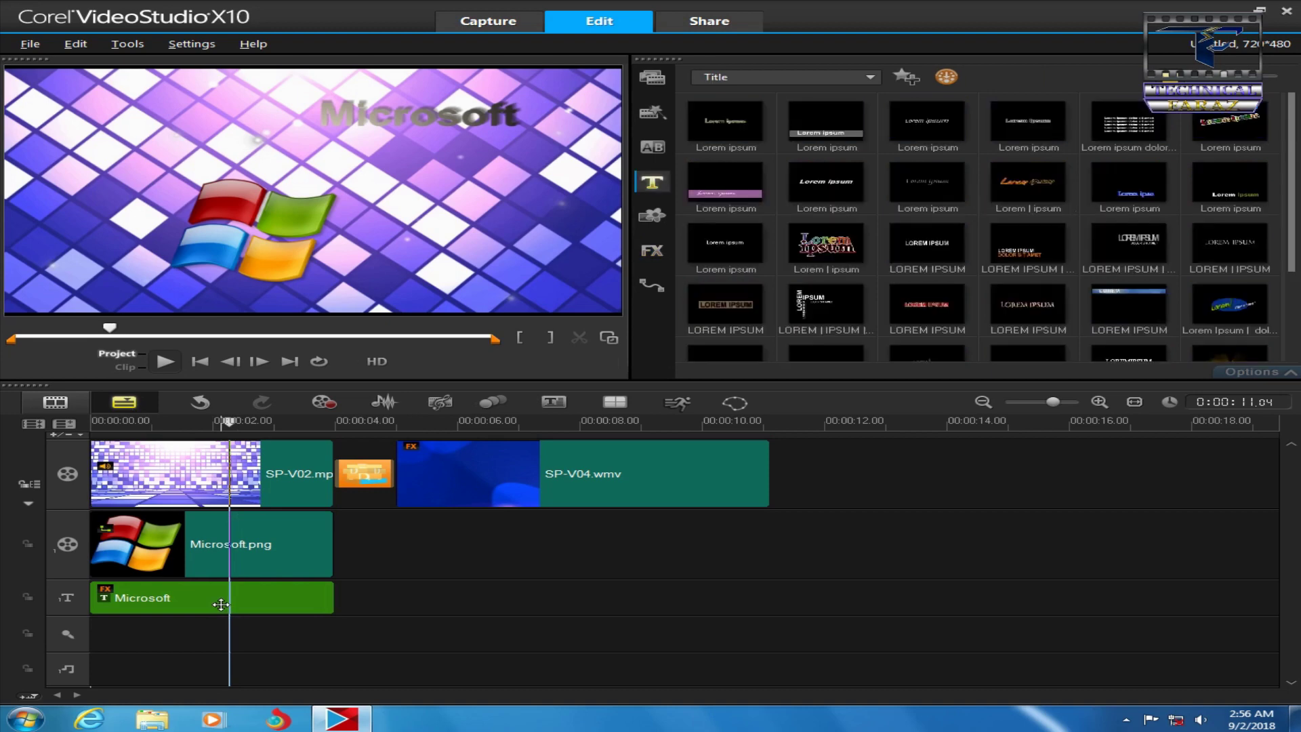
{"action": "left_click", "coordinate": [230, 587]}
{"action": "left_click", "coordinate": [227, 552]}
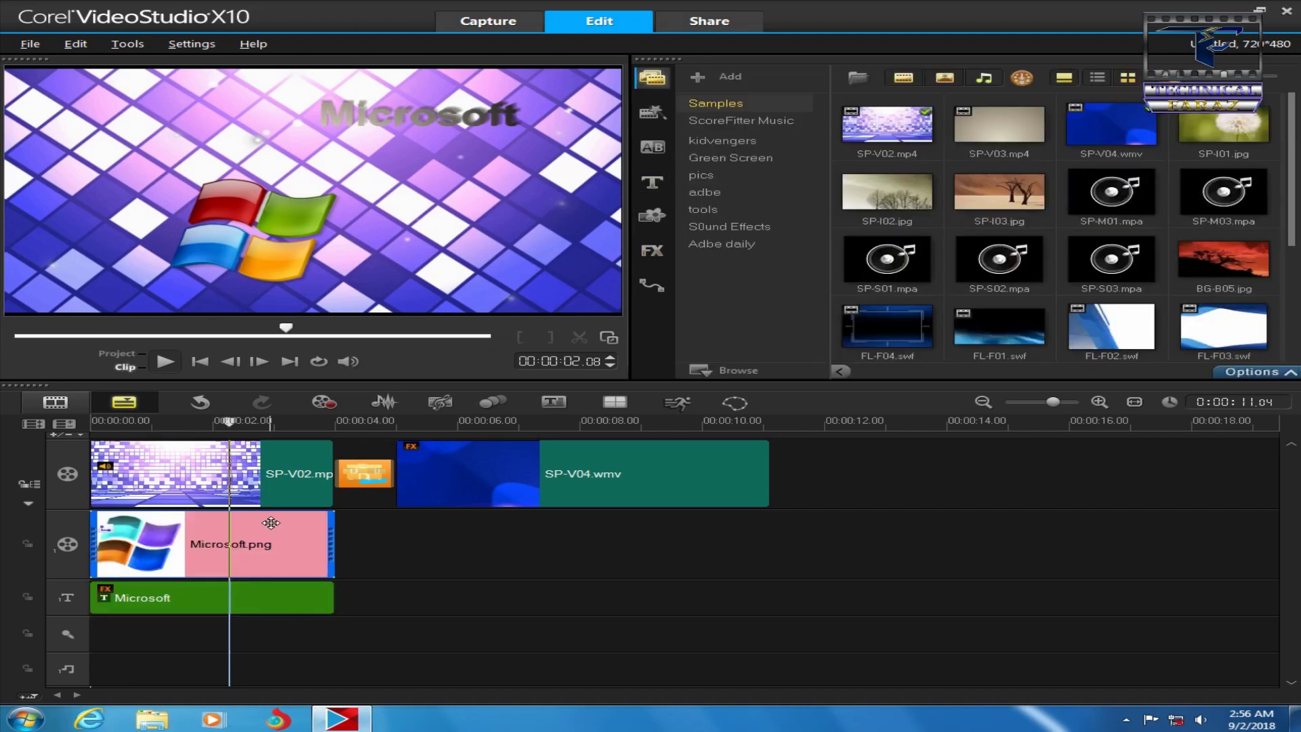
{"action": "left_click", "coordinate": [280, 469]}
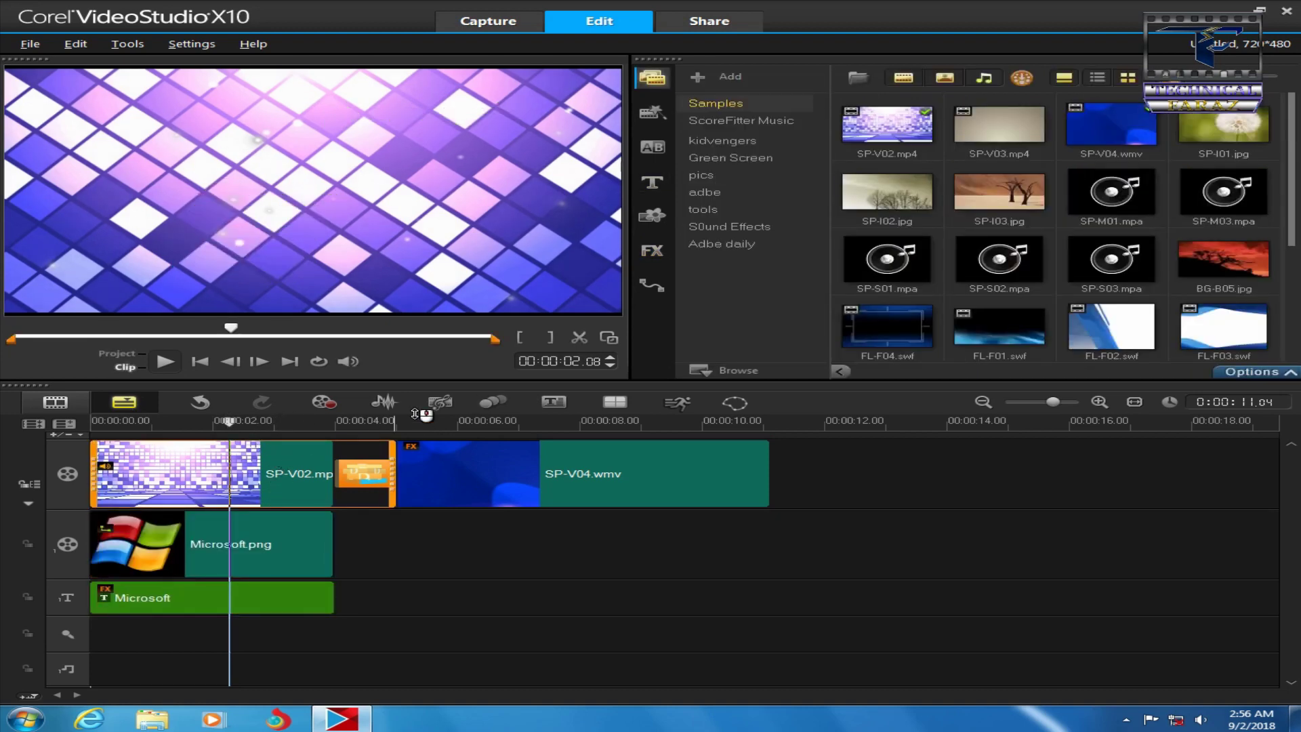
{"action": "left_click", "coordinate": [579, 337]}
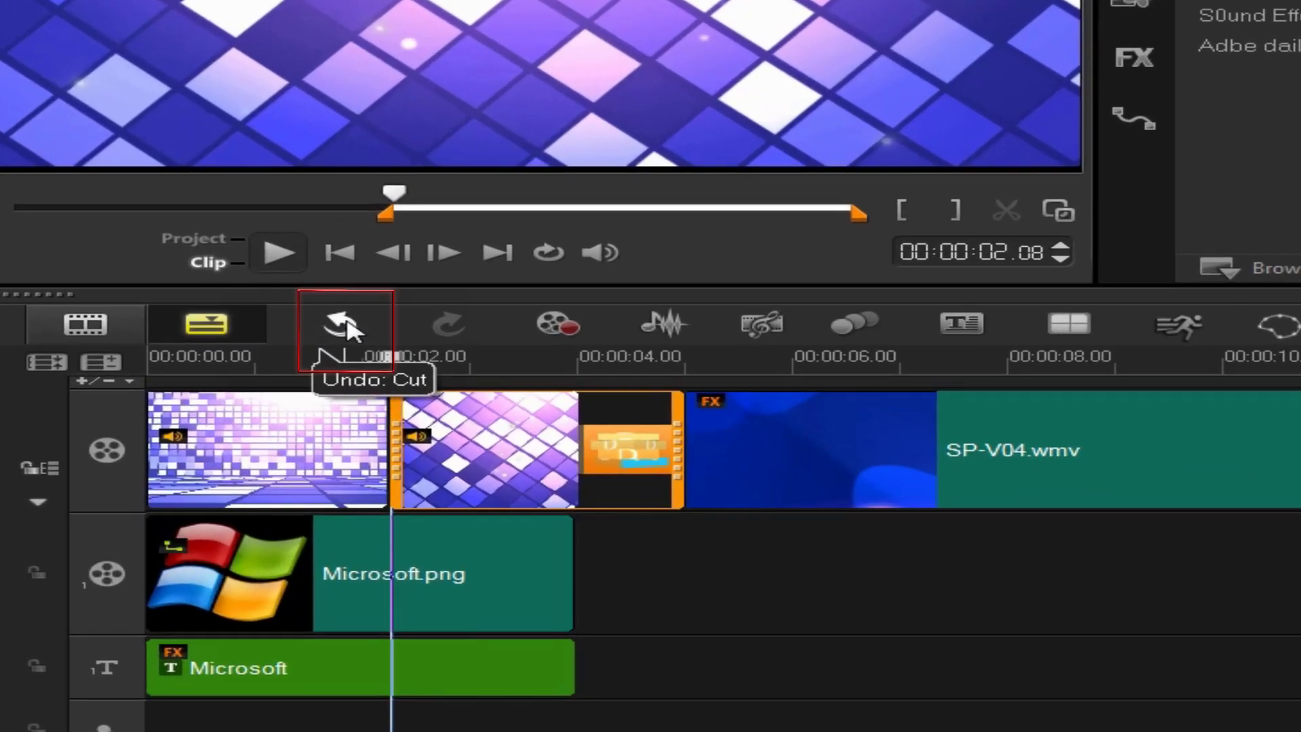
{"action": "left_click", "coordinate": [345, 327]}
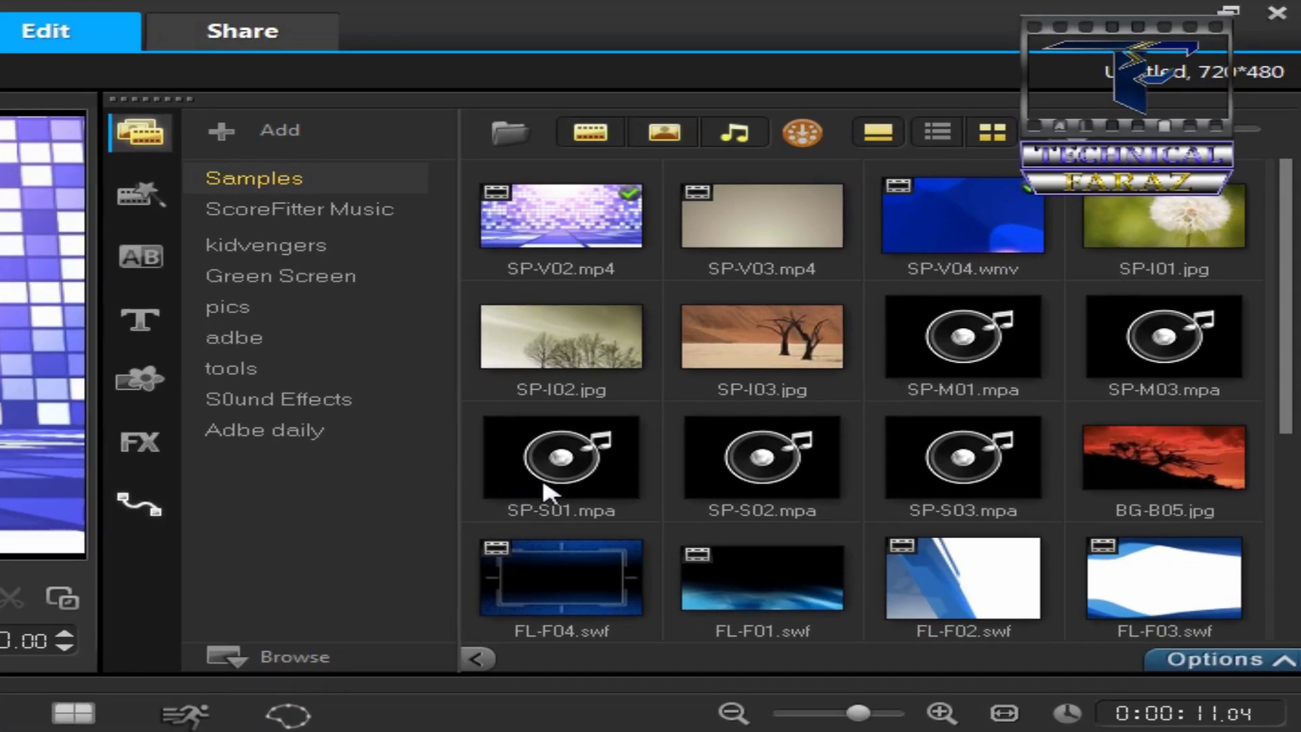
- Preview the SP-S01.mpa sound sample, add it to the voice track near the project start, and play it there
{"action": "left_click", "coordinate": [887, 261]}
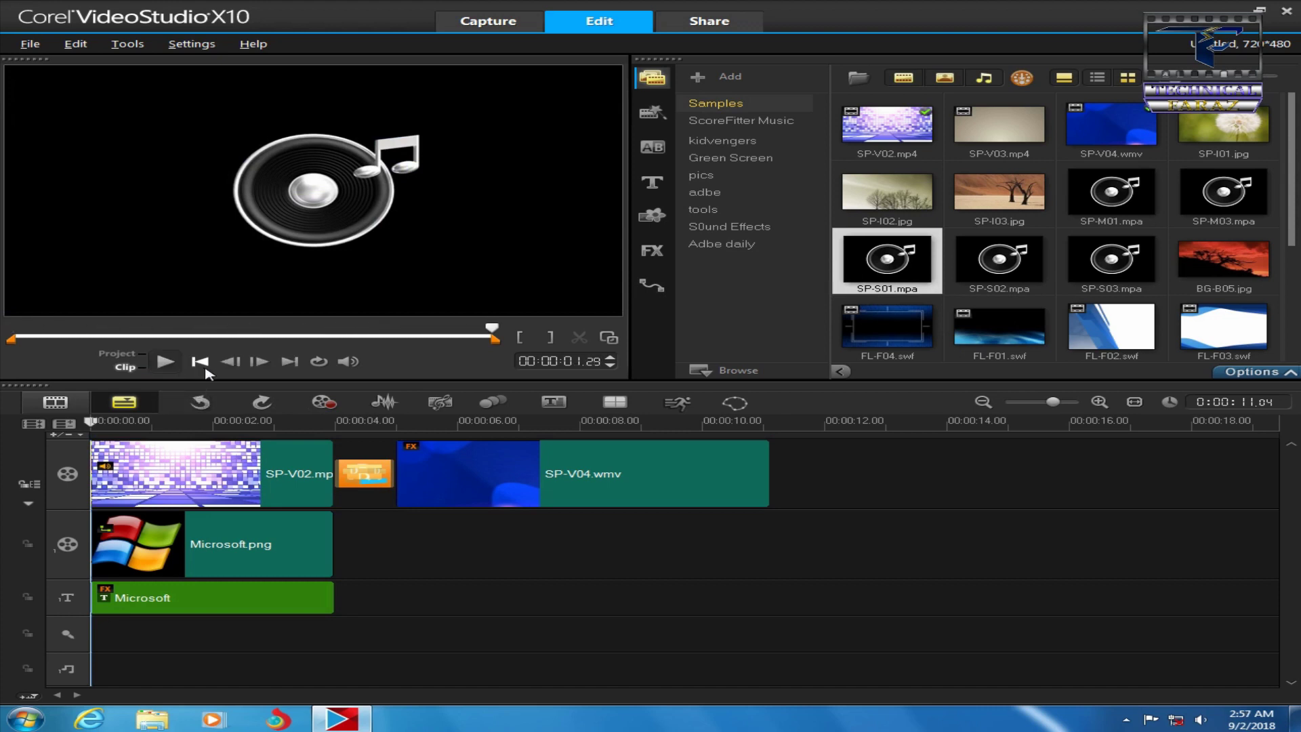
{"action": "left_click_drag", "start_coordinate": [887, 261], "coordinate": [138, 634]}
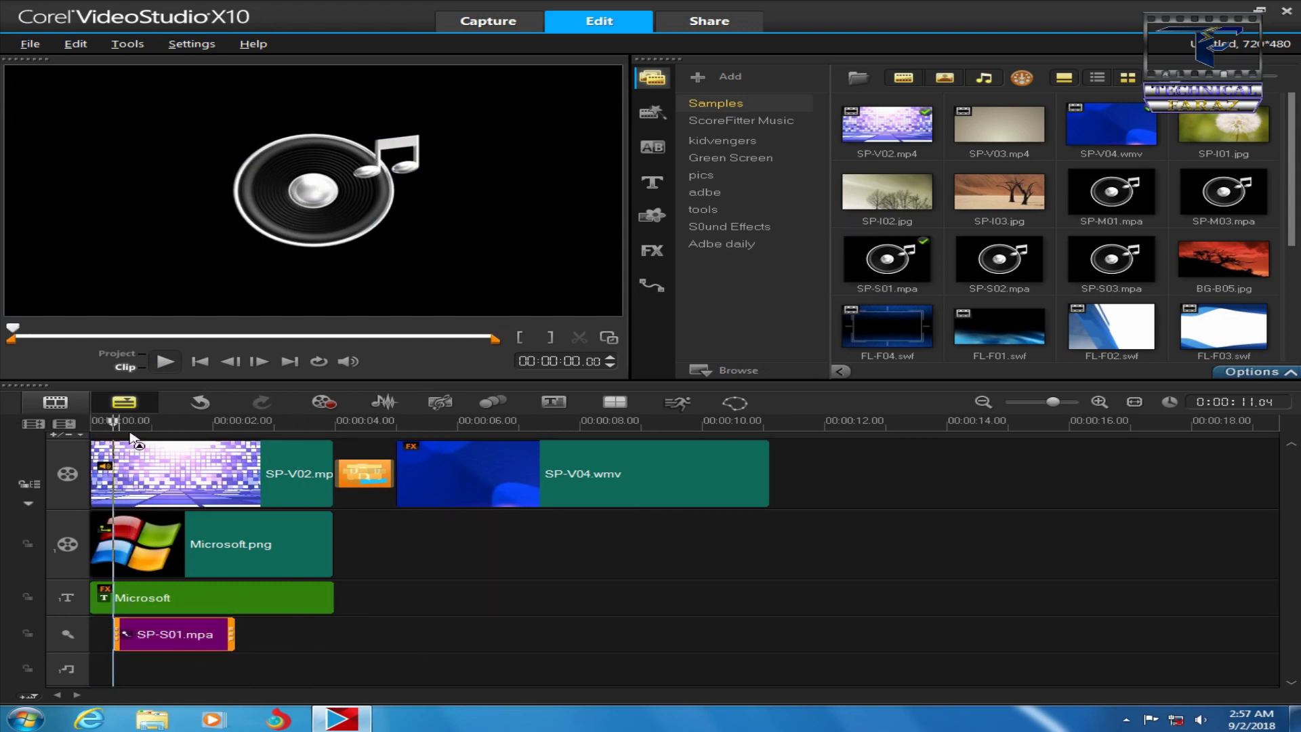
{"action": "left_click", "coordinate": [168, 363]}
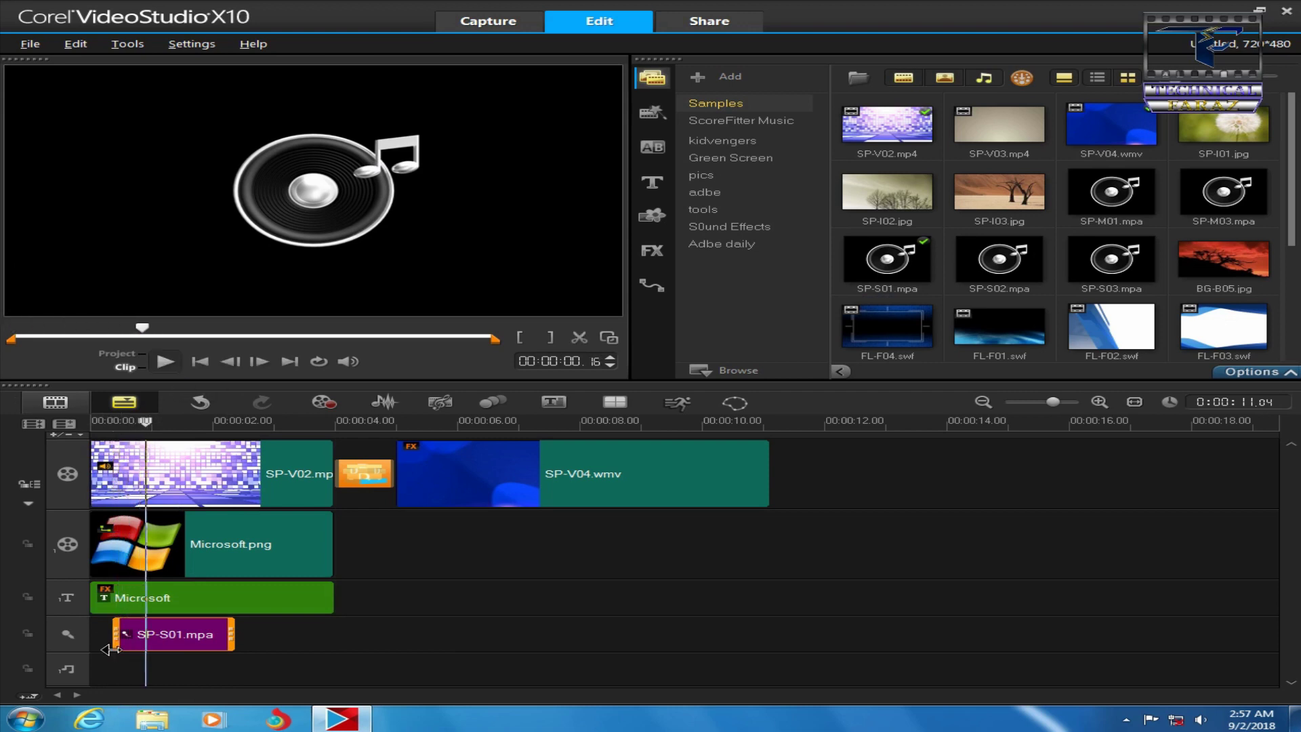
- Reposition SP-S01.mpa on the voice track so it starts just before the transition, checking the timing by playback
{"action": "left_click_drag", "start_coordinate": [161, 638], "coordinate": [293, 630]}
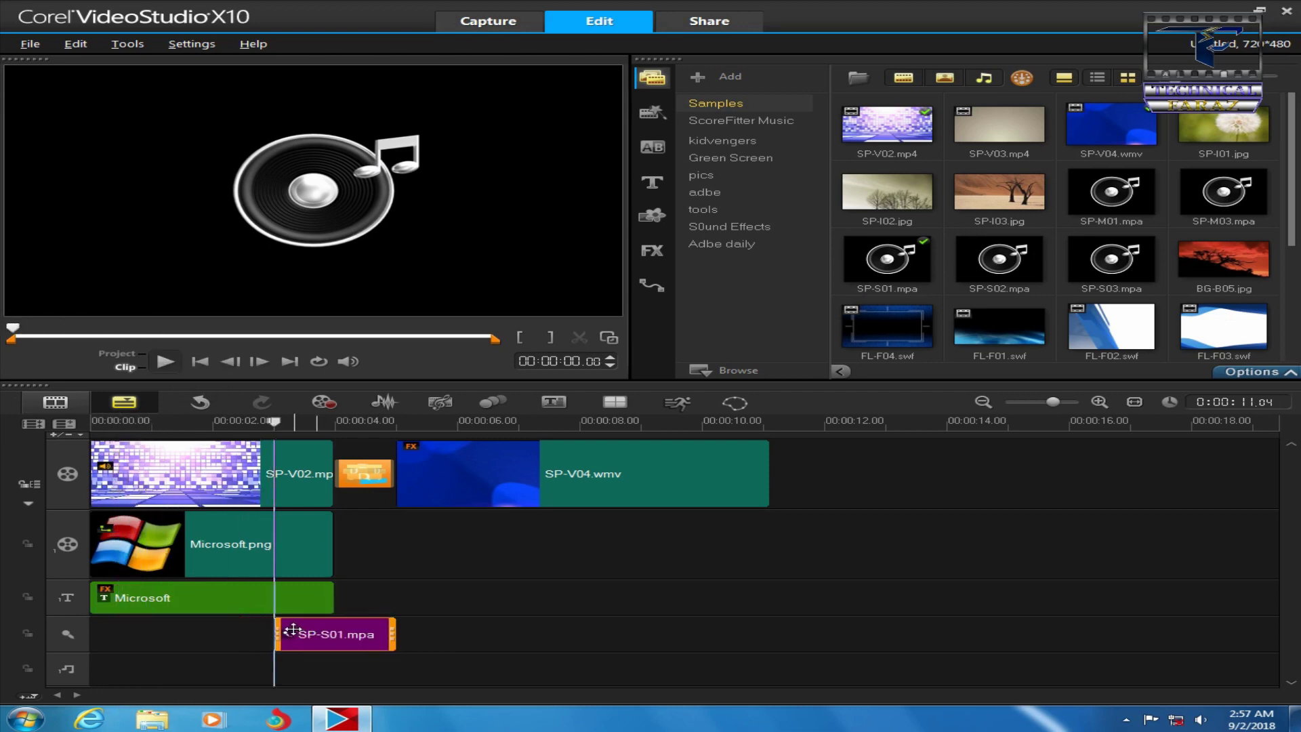
{"action": "left_click", "coordinate": [241, 542]}
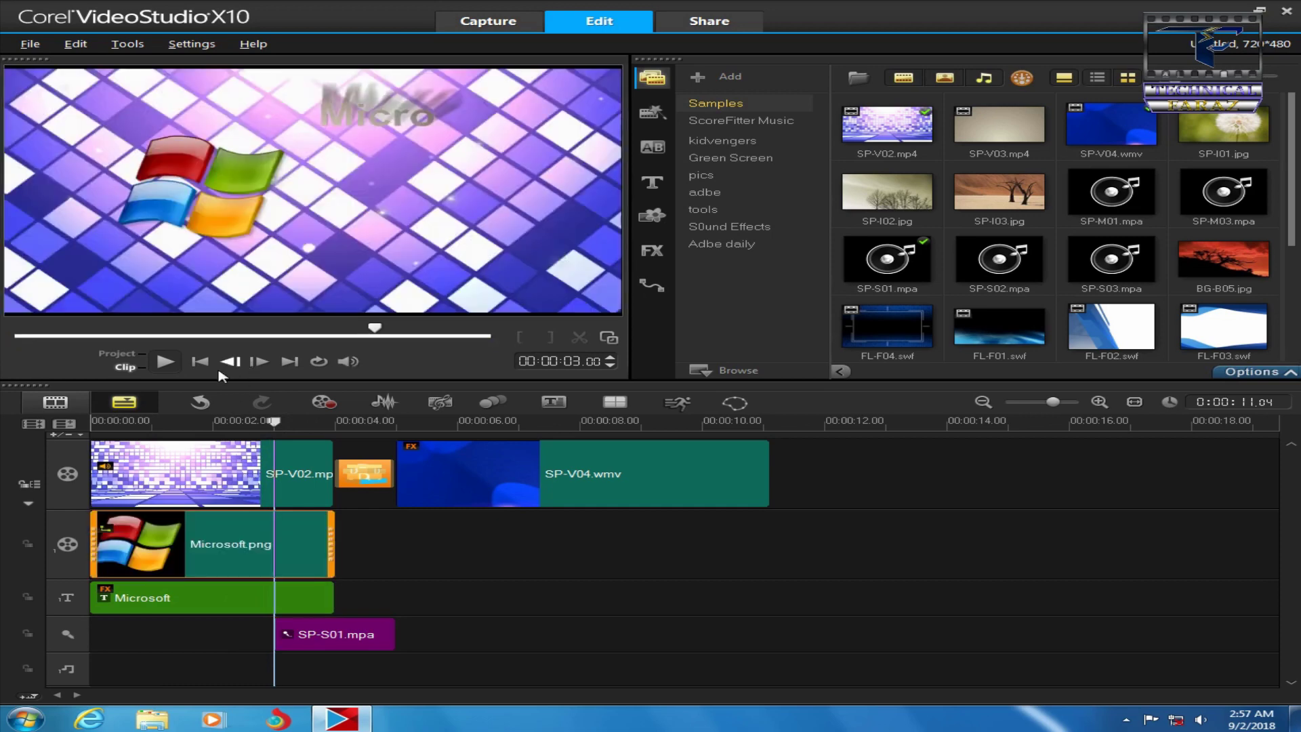
{"action": "left_click", "coordinate": [169, 363]}
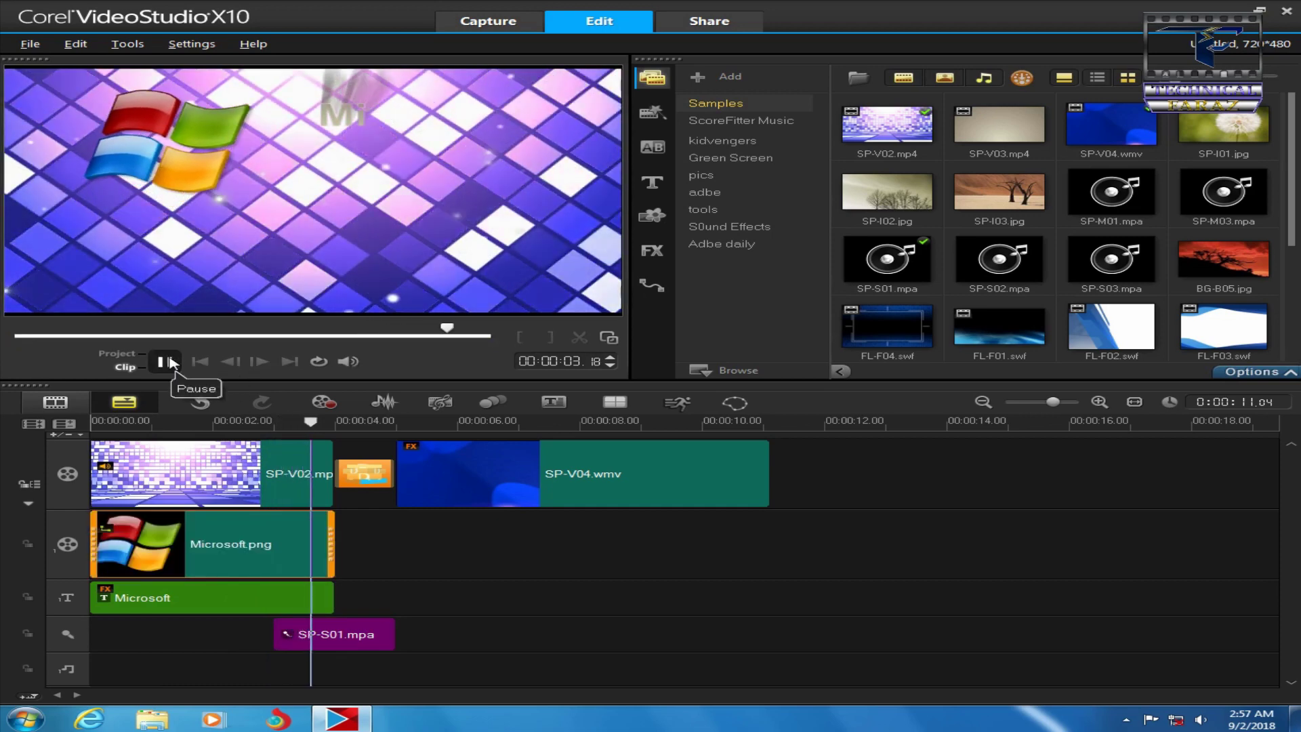
{"action": "mouse_move", "coordinate": [394, 637]}
{"action": "left_mouse_down"}
{"action": "mouse_move", "coordinate": [420, 643]}
{"action": "mouse_move", "coordinate": [393, 643]}
{"action": "left_mouse_up"}
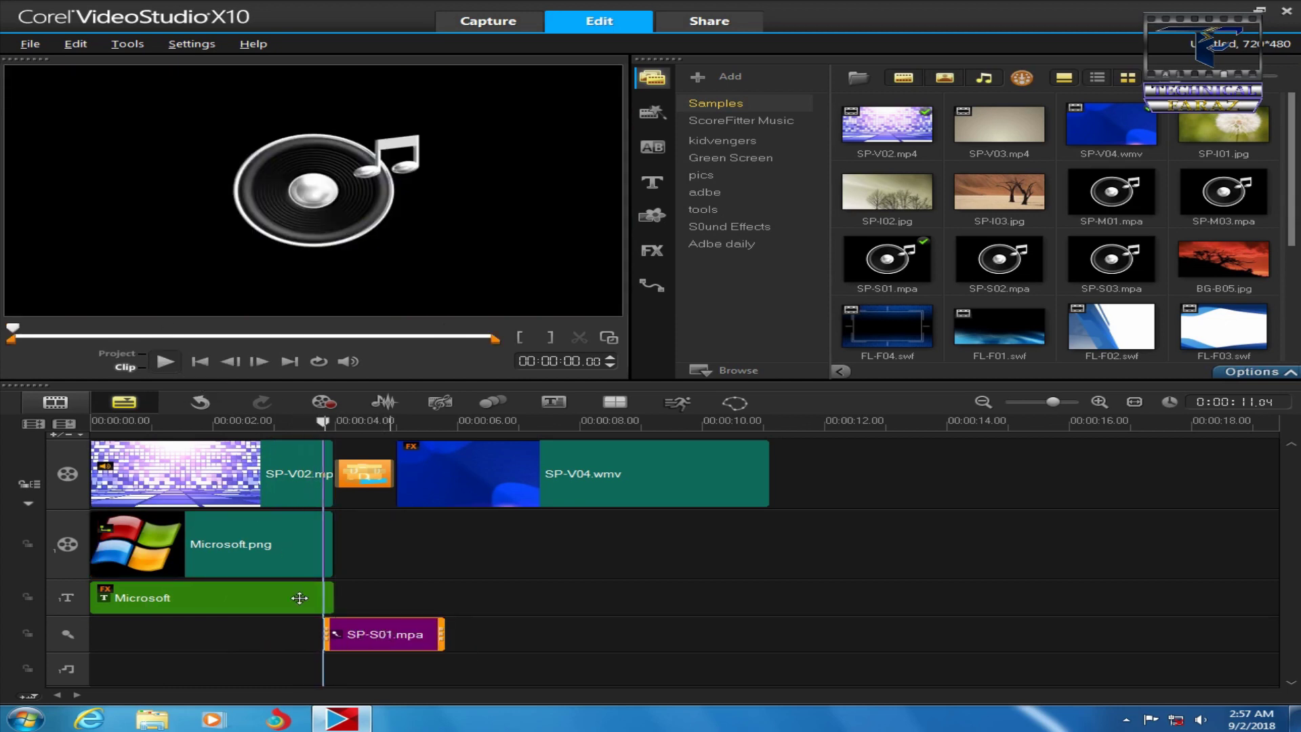
{"action": "left_click", "coordinate": [174, 364]}
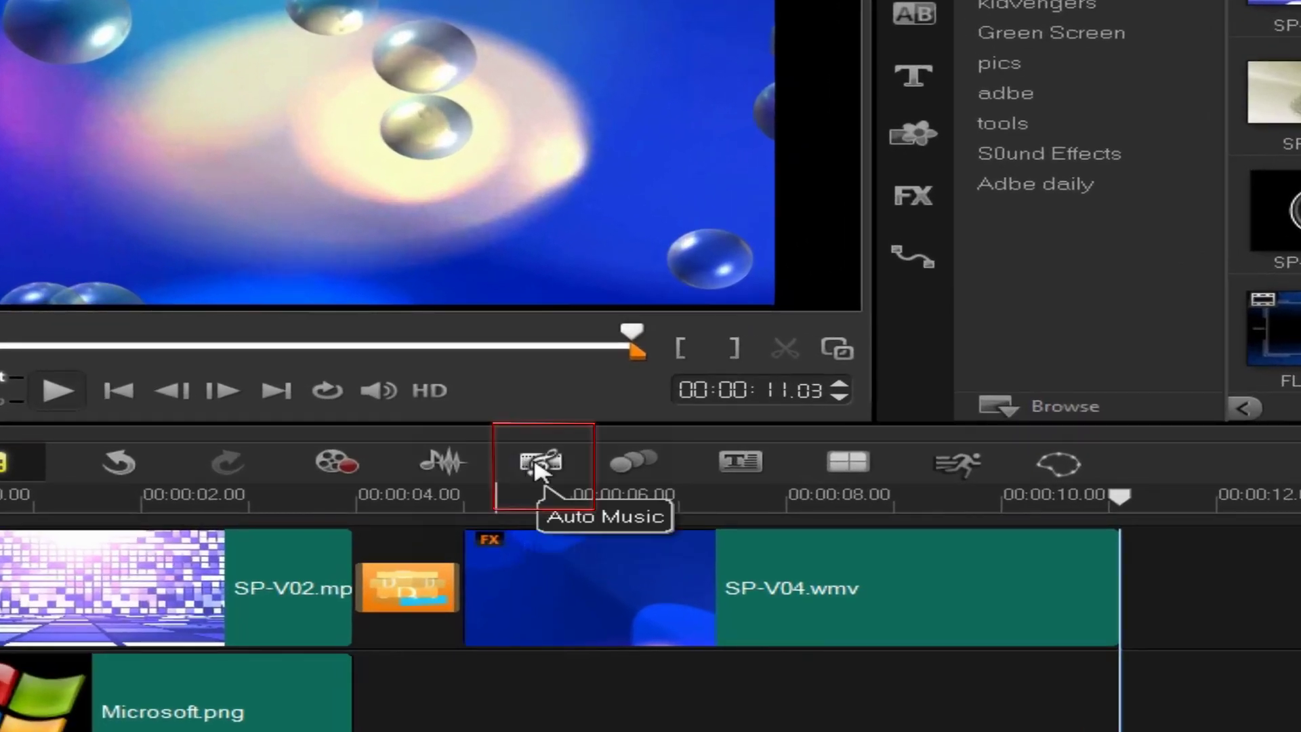
- Add the Classical Auto Music song Sinfonia Suite, version Notturno, starting at the project's beginning and trimmed to 0:00:11.04
{"action": "left_click", "coordinate": [539, 465]}
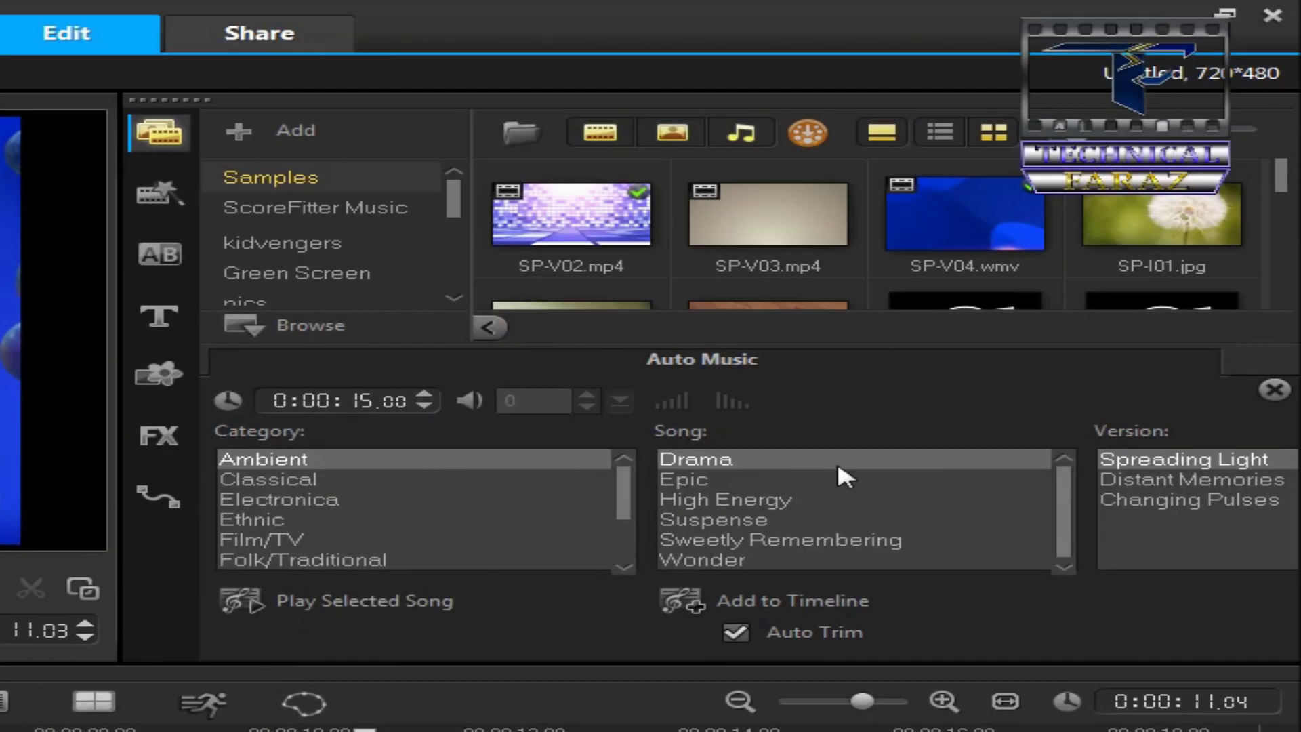
{"action": "left_click", "coordinate": [326, 480]}
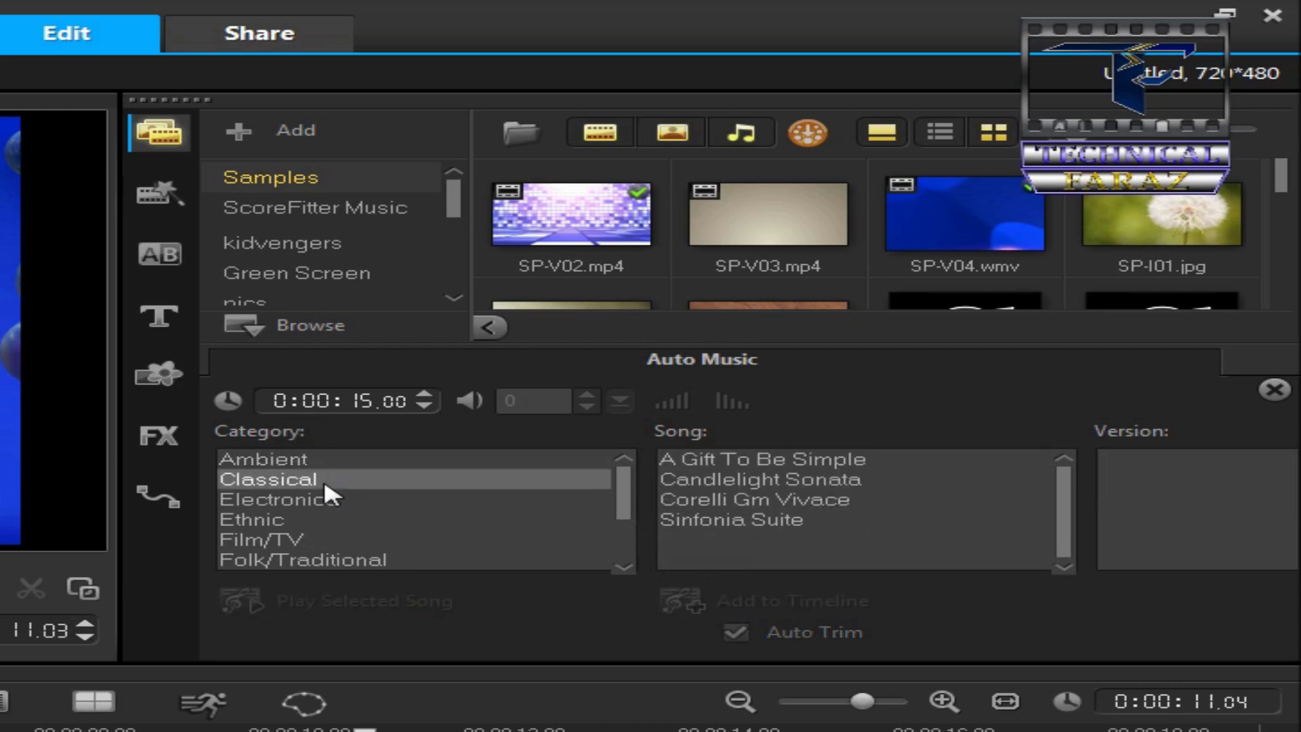
{"action": "left_click", "coordinate": [777, 519]}
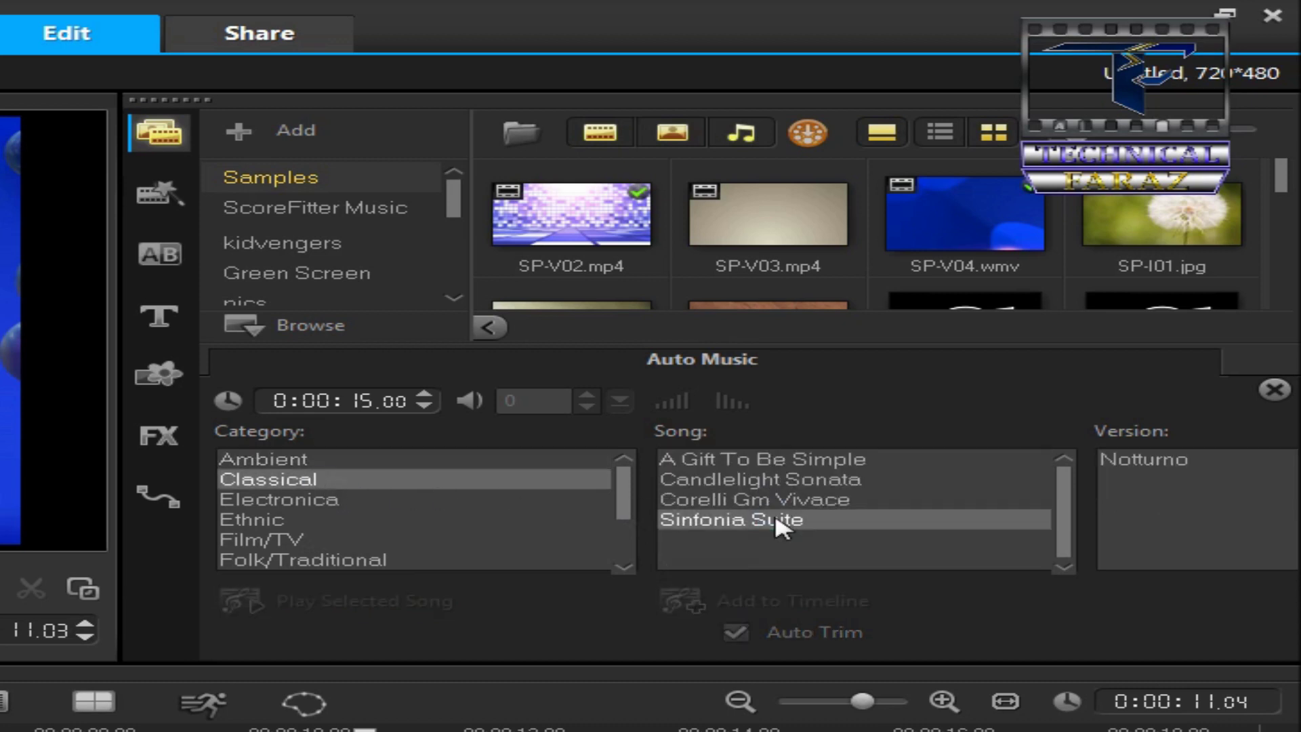
{"action": "left_click", "coordinate": [1149, 462]}
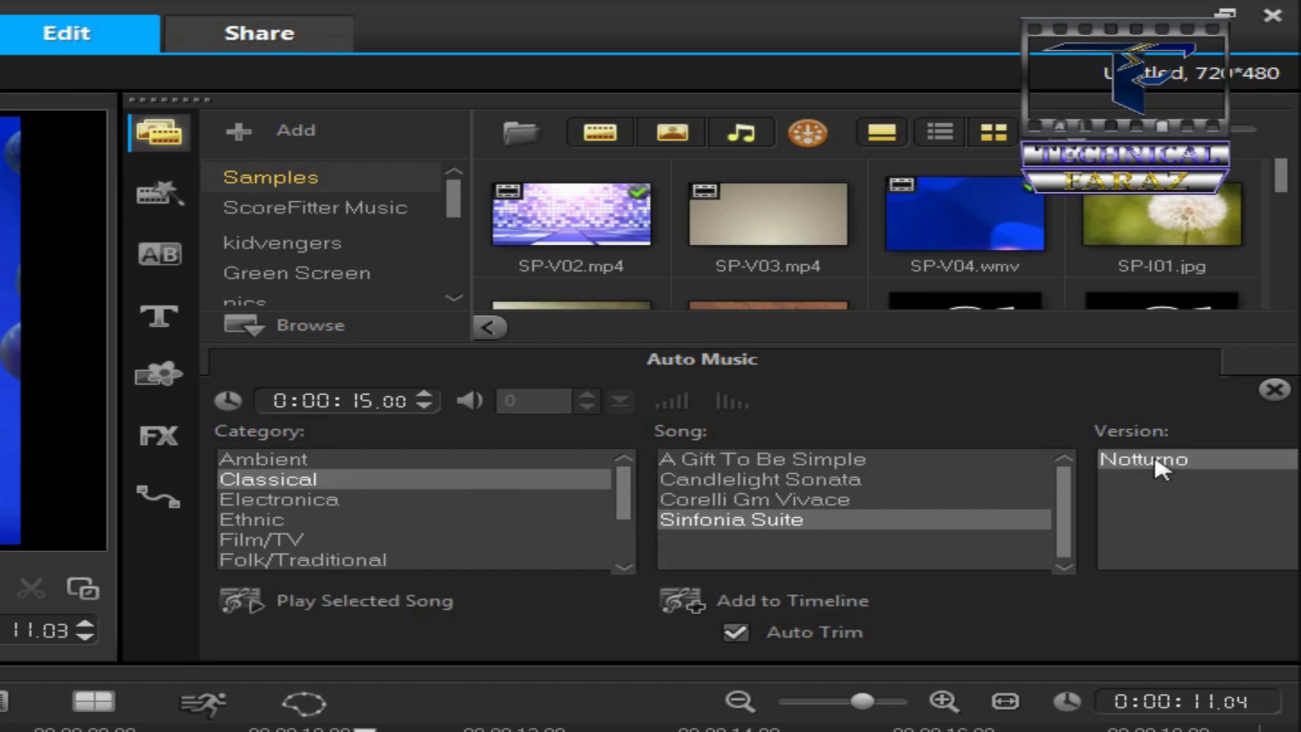
{"action": "left_click", "coordinate": [789, 610]}
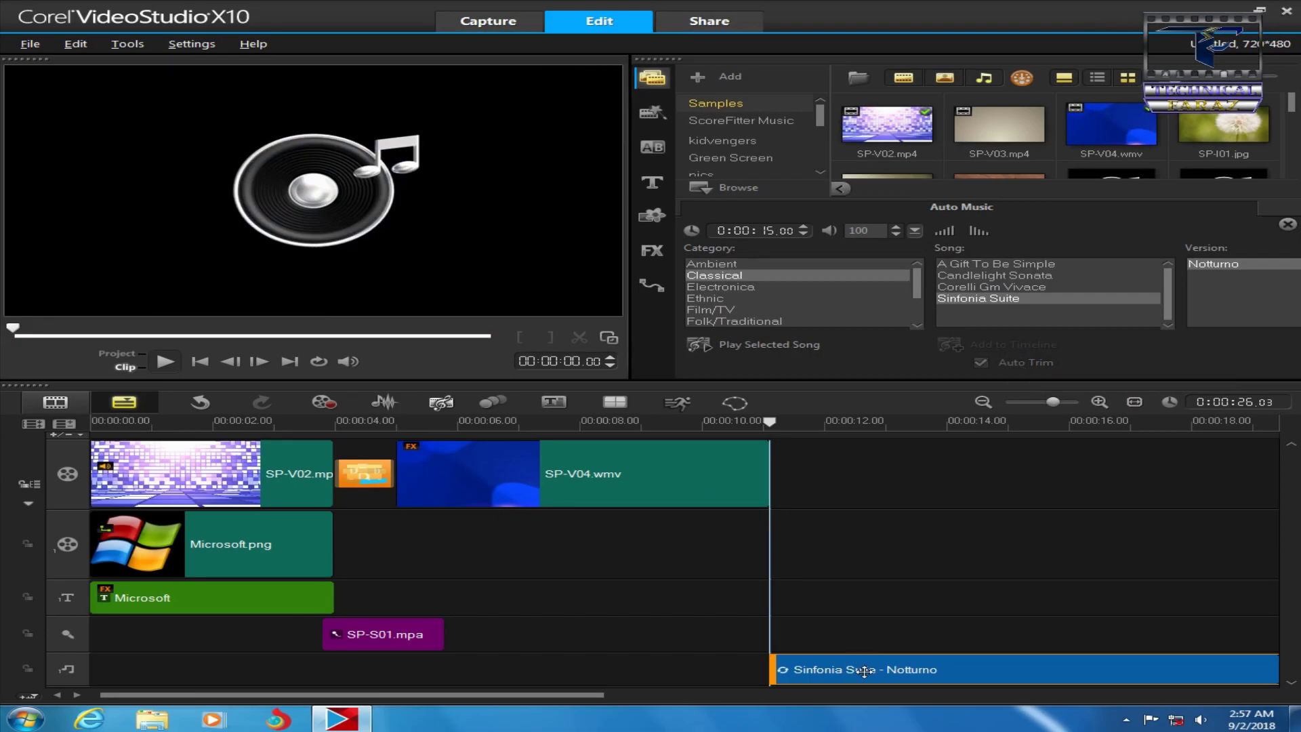
{"action": "left_click_drag", "start_coordinate": [864, 672], "coordinate": [186, 671]}
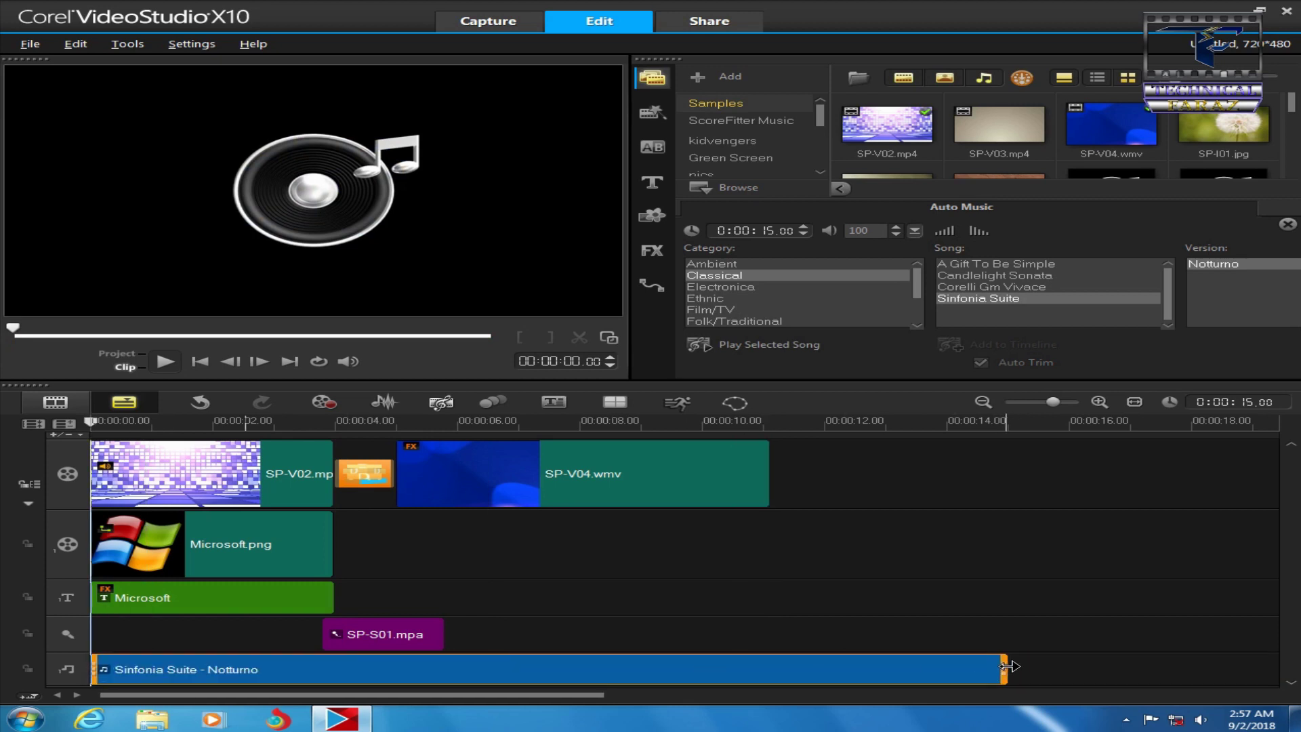
{"action": "left_click_drag", "start_coordinate": [1006, 669], "coordinate": [769, 654]}
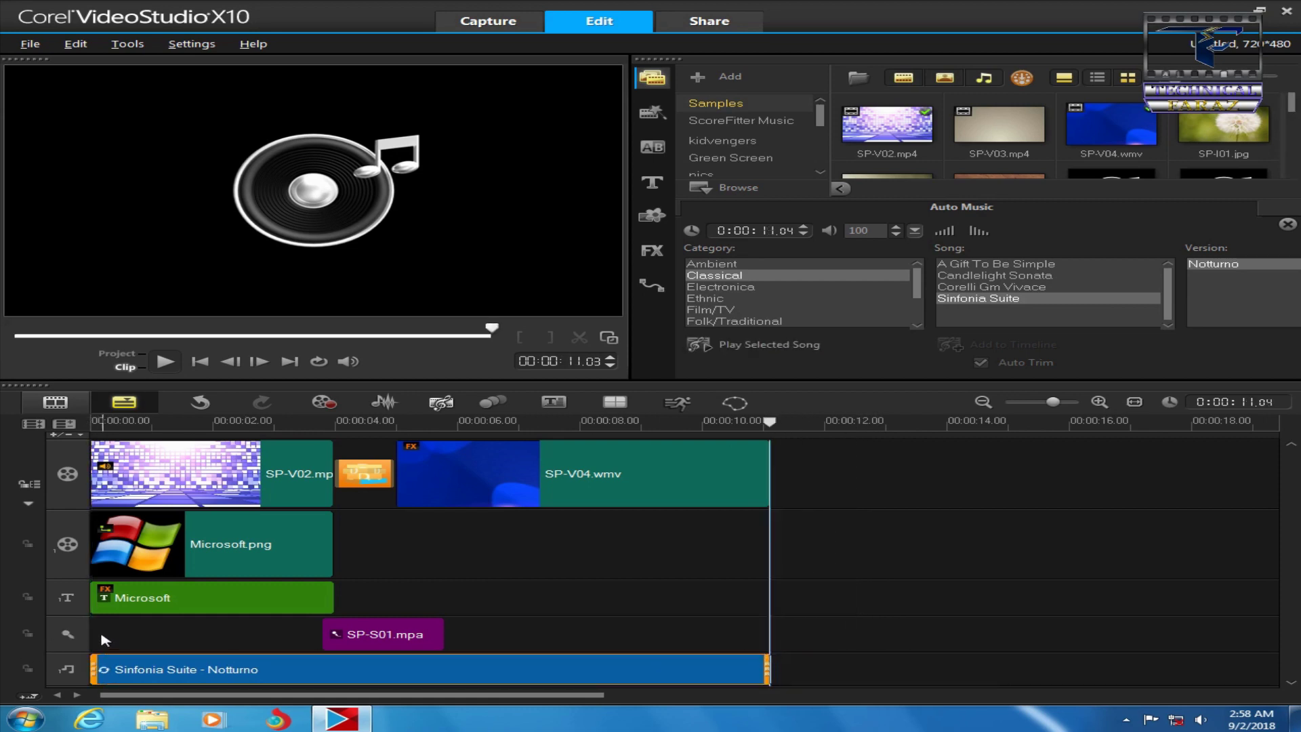
- Play the project from near its start to check the video together with the added sounds, dismissing any error
{"action": "left_click", "coordinate": [95, 528]}
{"action": "left_click", "coordinate": [166, 361]}
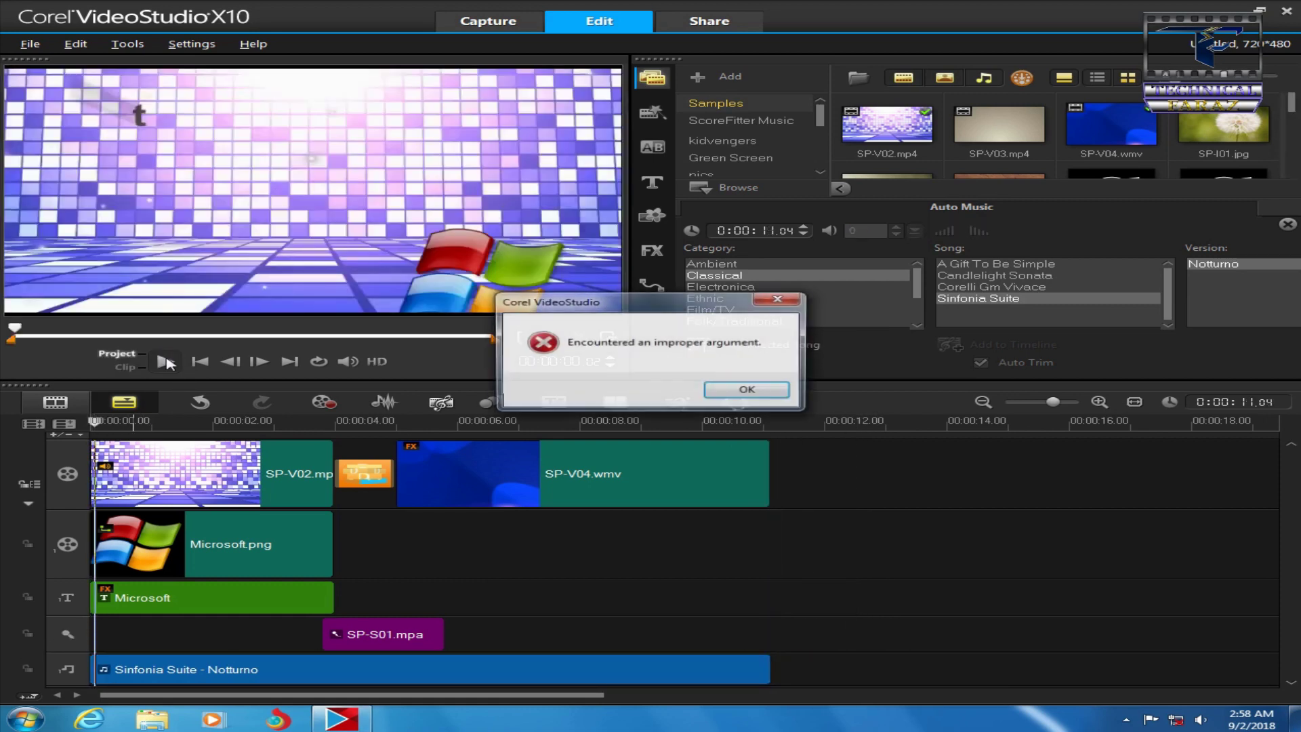
{"action": "left_click", "coordinate": [746, 389]}
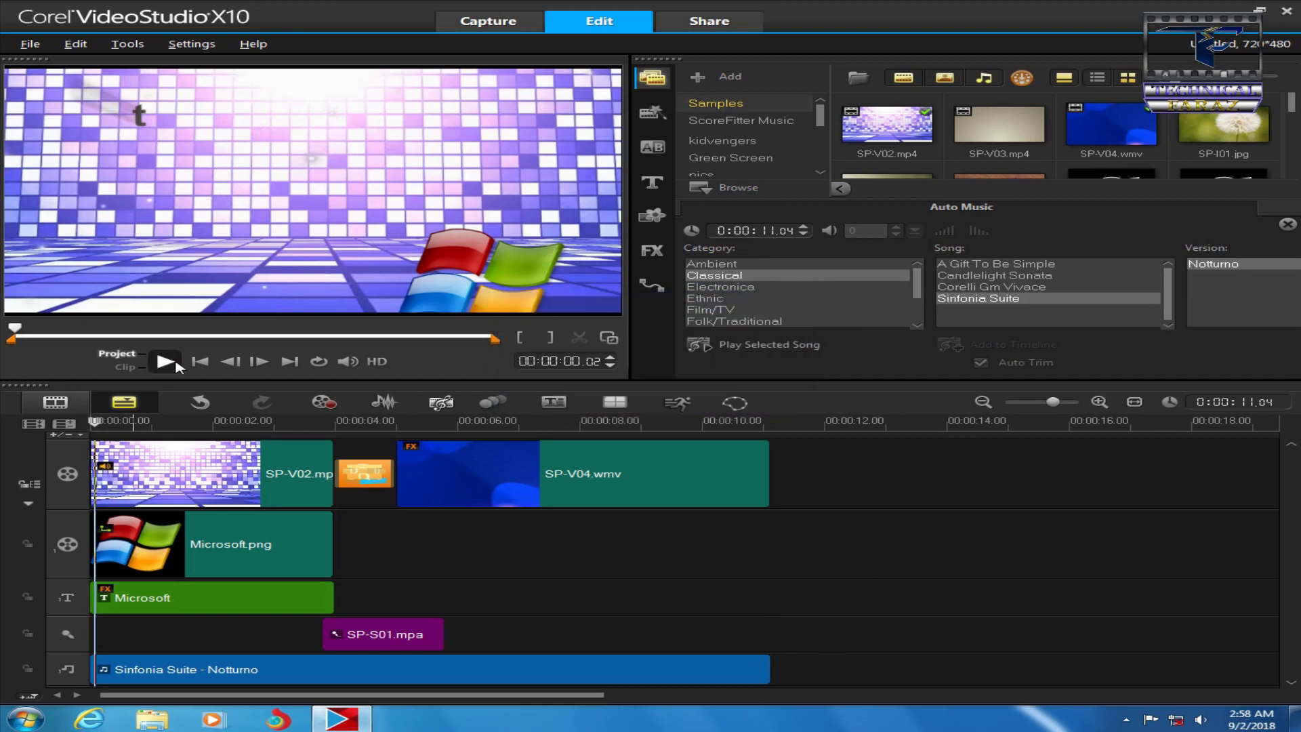
{"action": "left_click", "coordinate": [169, 362]}
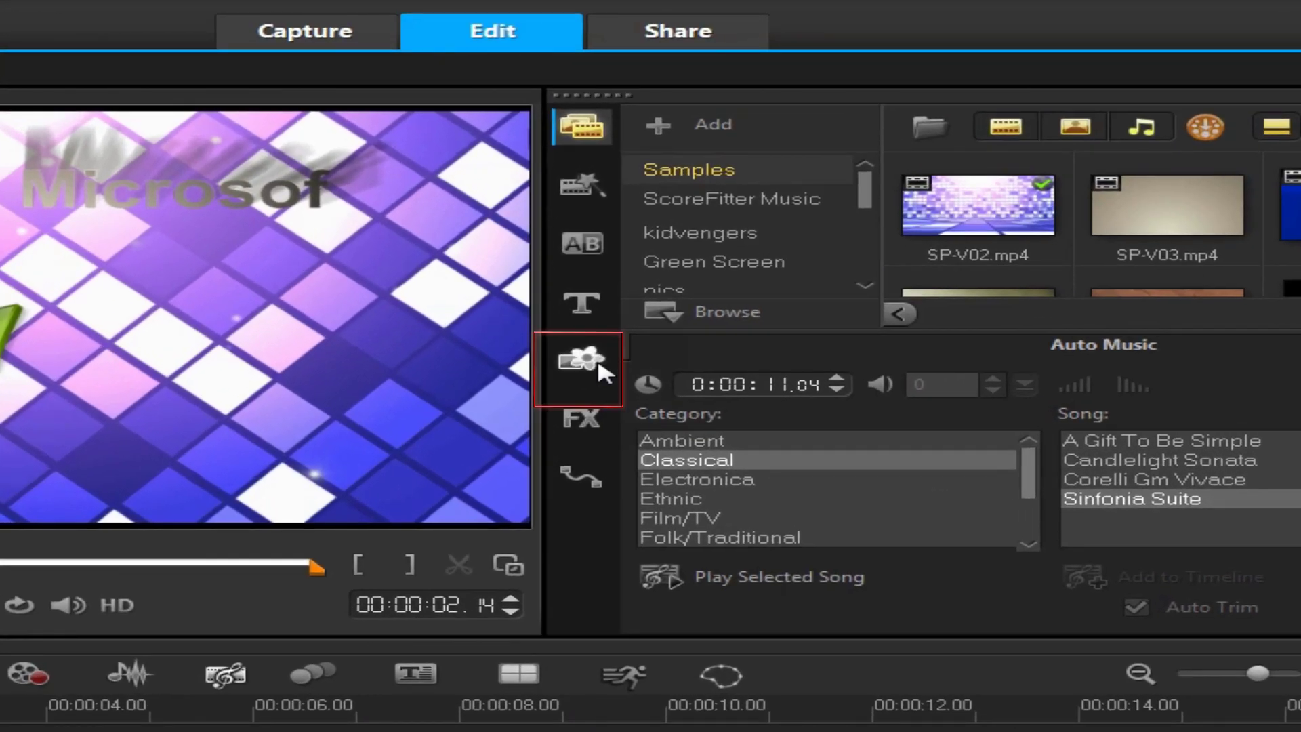
- Show the Object category of the graphics library
{"action": "left_click", "coordinate": [600, 369]}
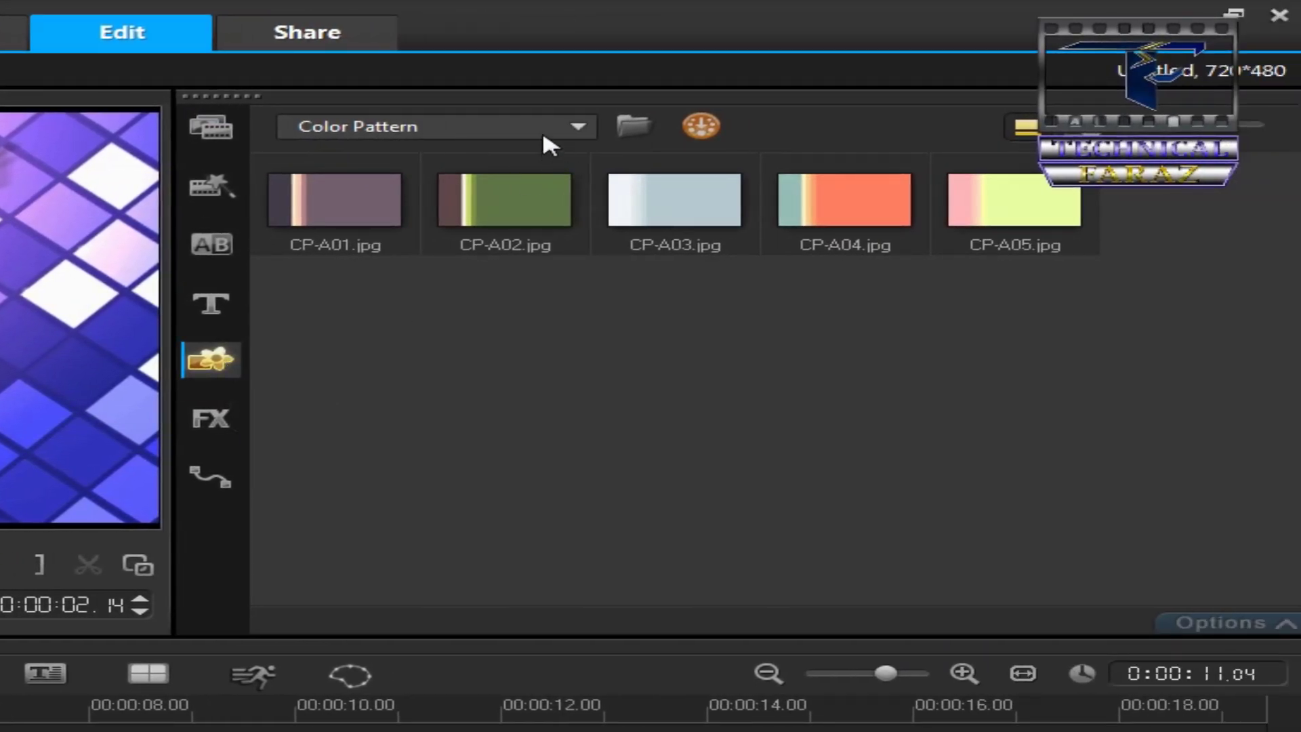
{"action": "left_click", "coordinate": [543, 132]}
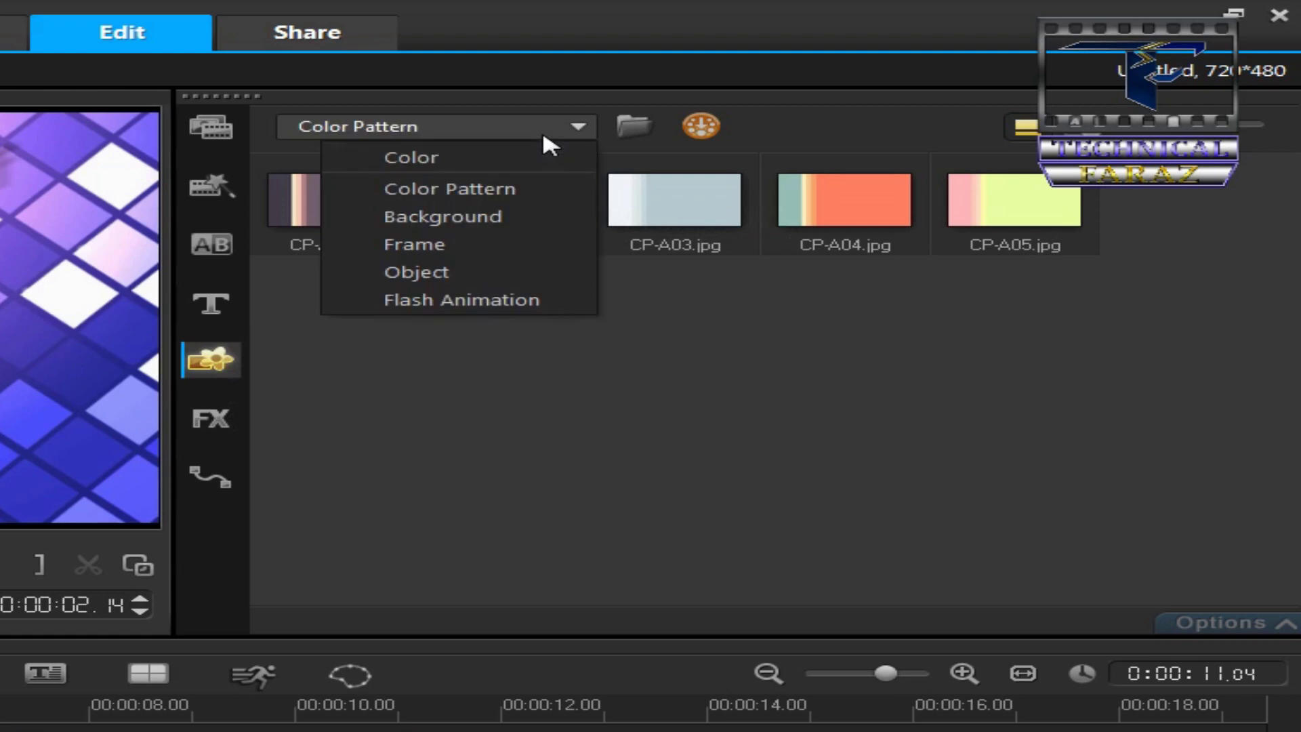
{"action": "left_click", "coordinate": [502, 272]}
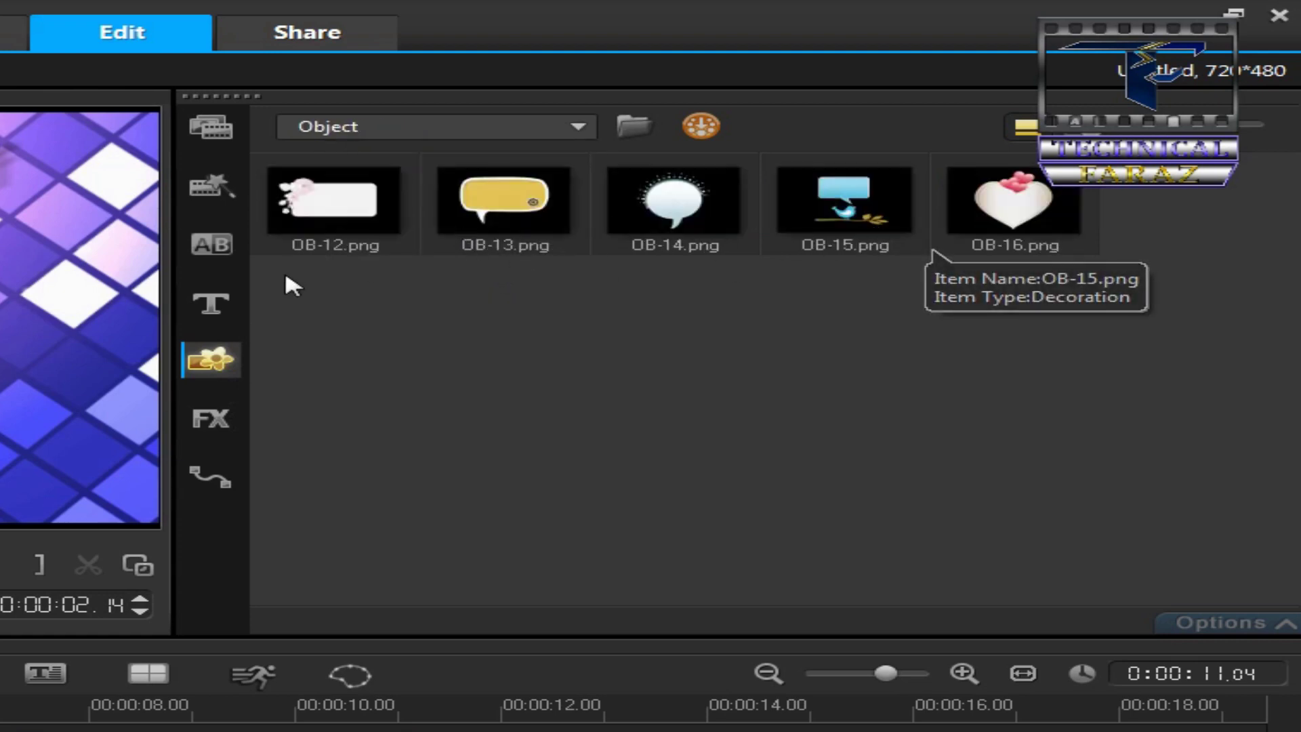
- Preview the IP-01 instant project templates of the Beginning and Complete categories
{"action": "left_click", "coordinate": [214, 193]}
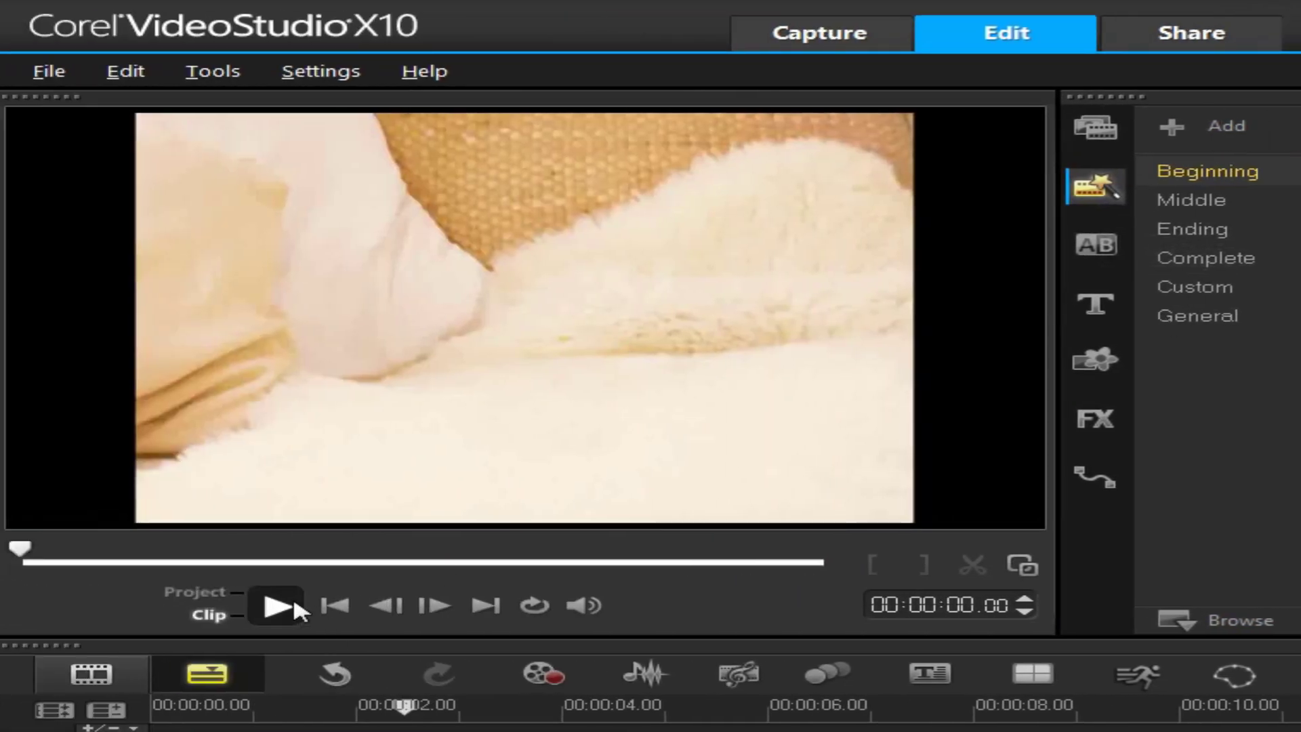
{"action": "left_click", "coordinate": [293, 606]}
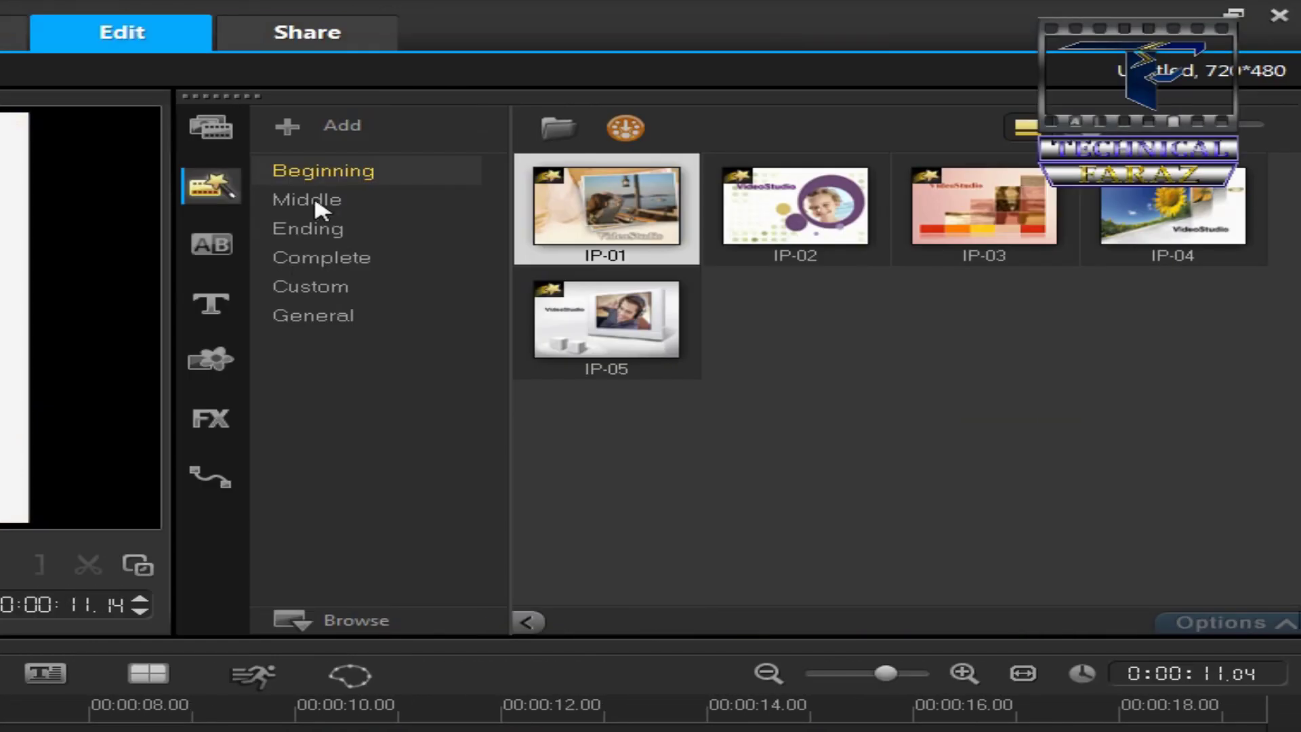
{"action": "left_click", "coordinate": [382, 261]}
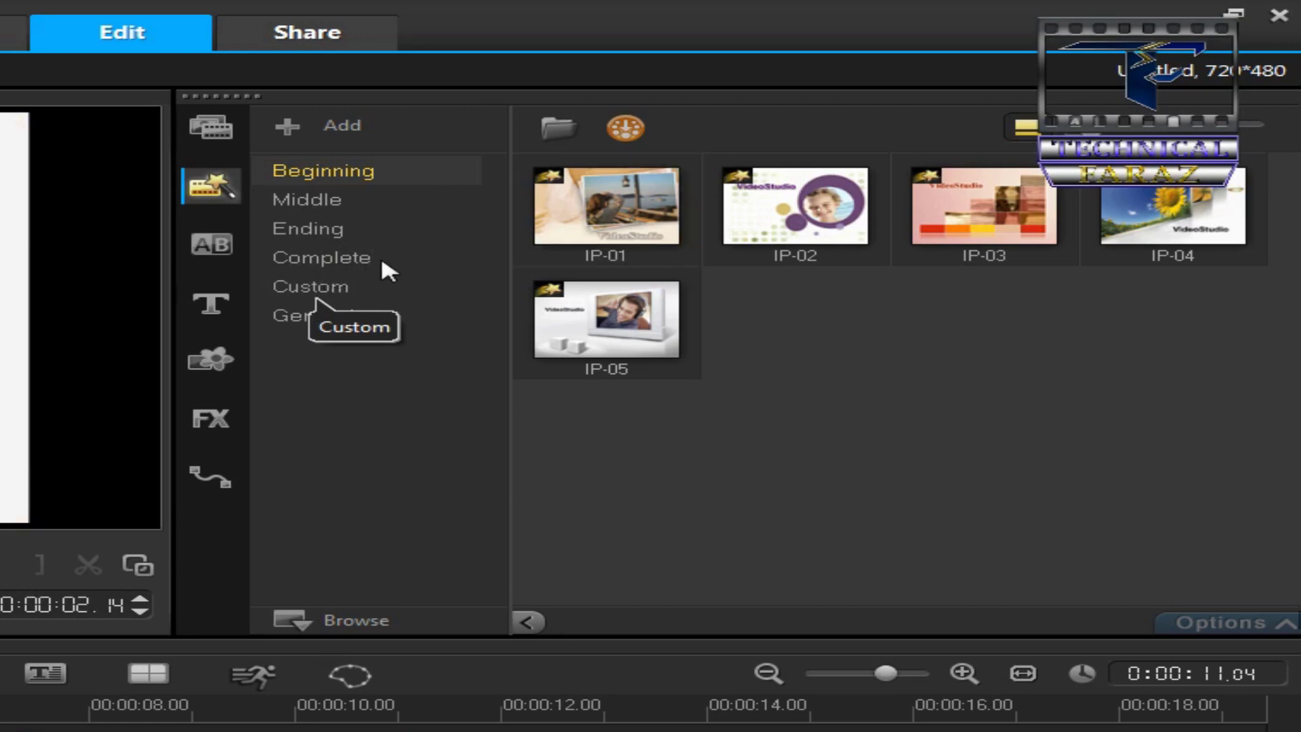
{"action": "left_click", "coordinate": [637, 248]}
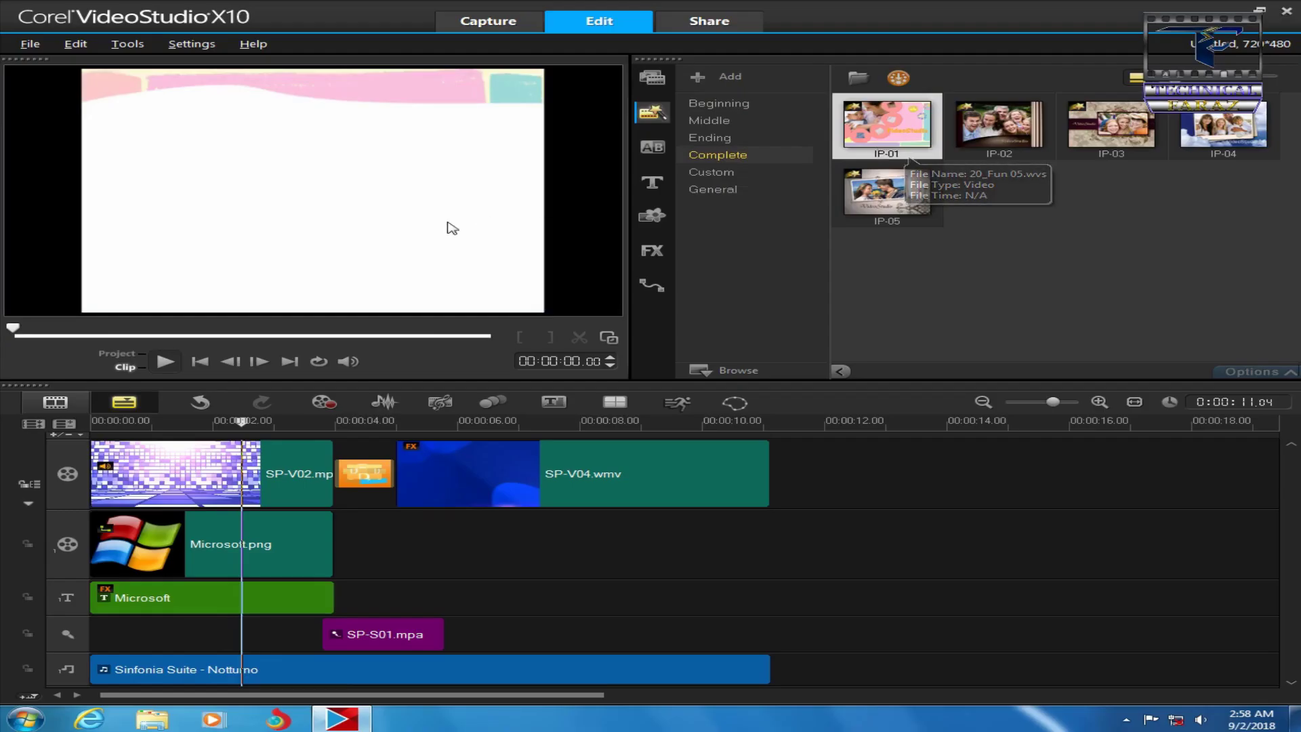
{"action": "left_click", "coordinate": [165, 362]}
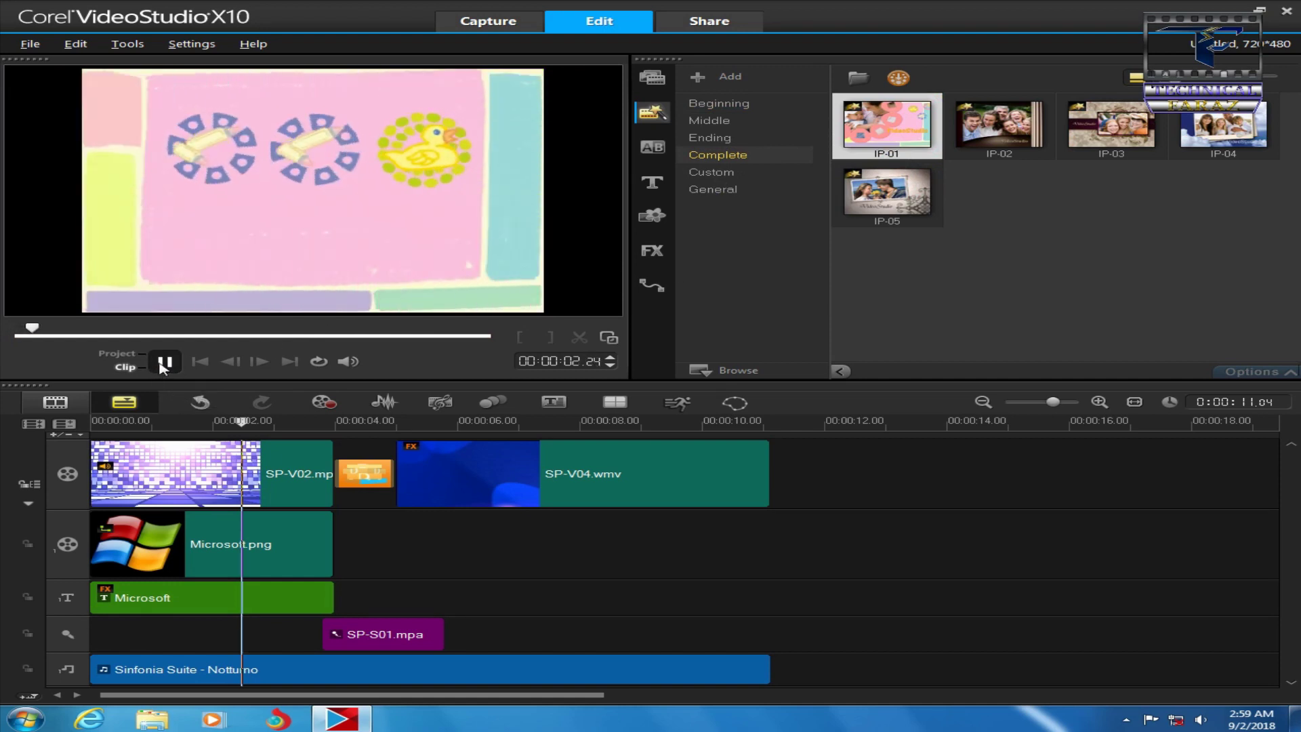
{"action": "left_click", "coordinate": [904, 151]}
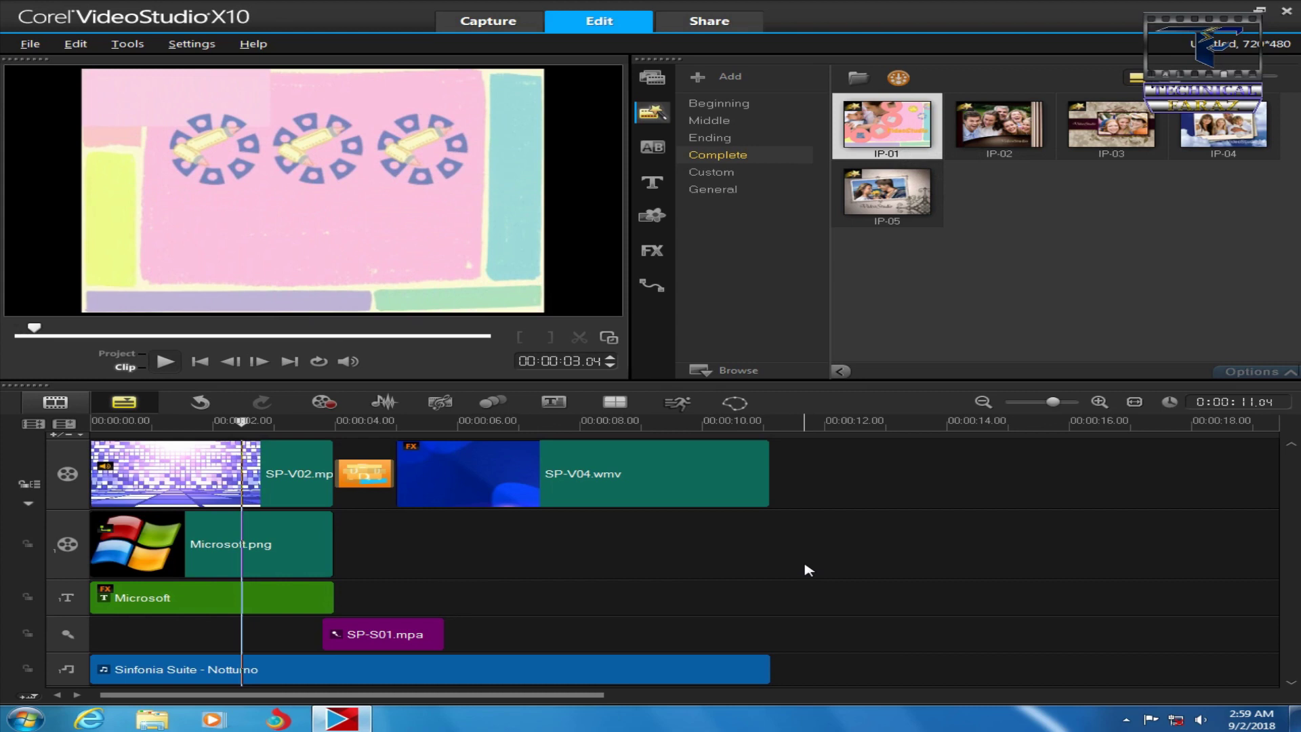
- Try the Complete template IP-01 at the end of the timeline, and undo its insertion
{"action": "left_click_drag", "start_coordinate": [907, 132], "coordinate": [705, 536]}
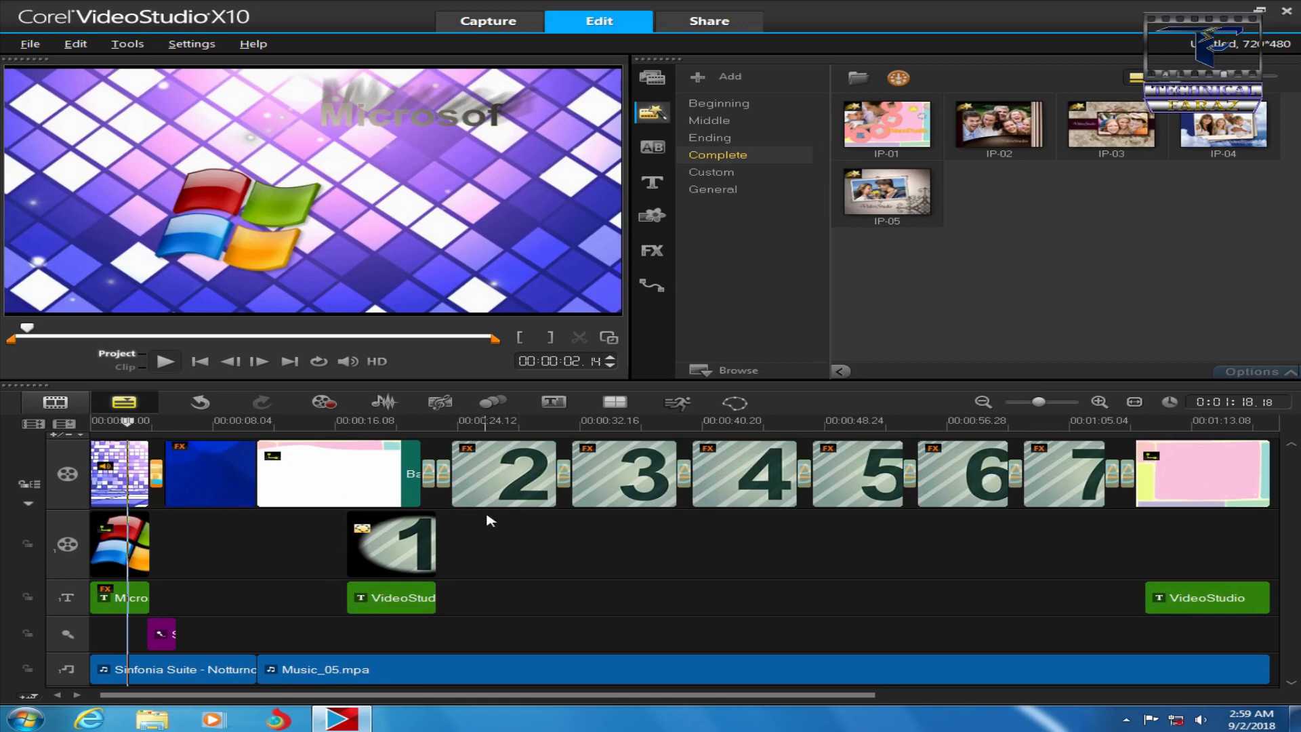
{"action": "key", "text": "ctrl+z"}
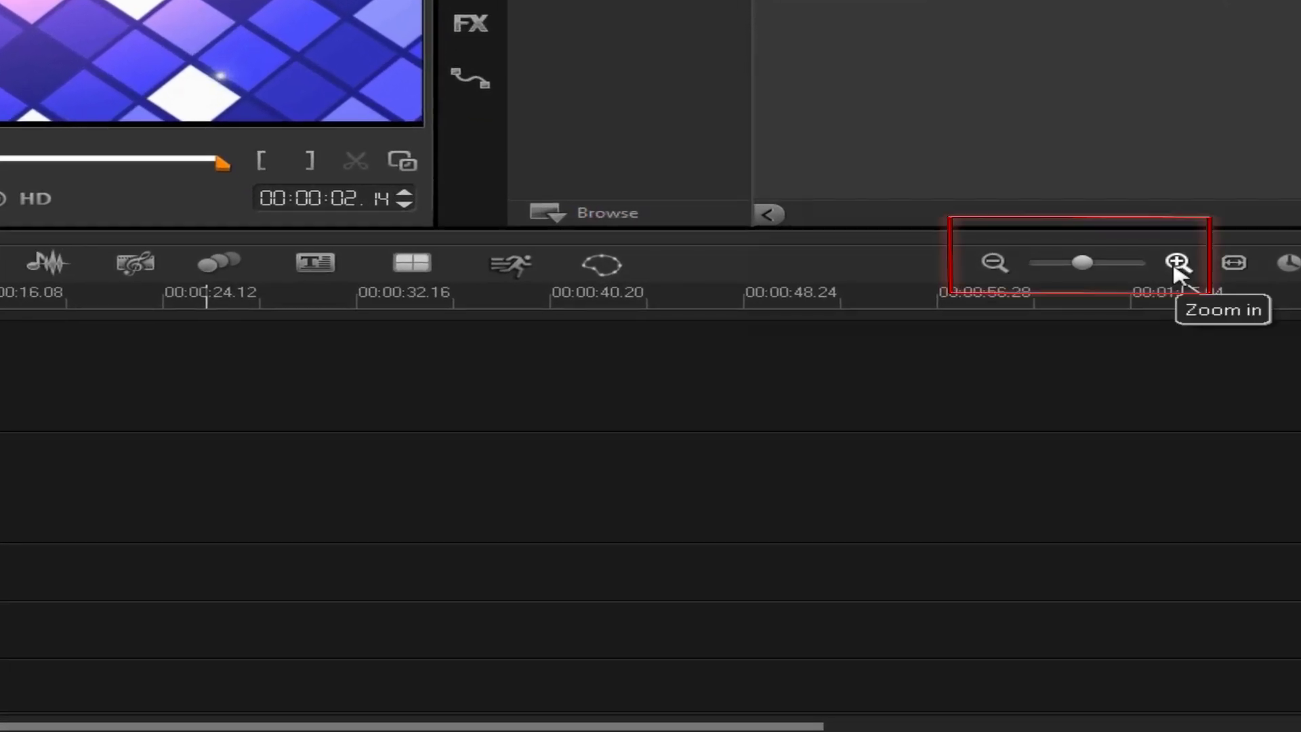
{"action": "left_click", "coordinate": [1177, 263]}
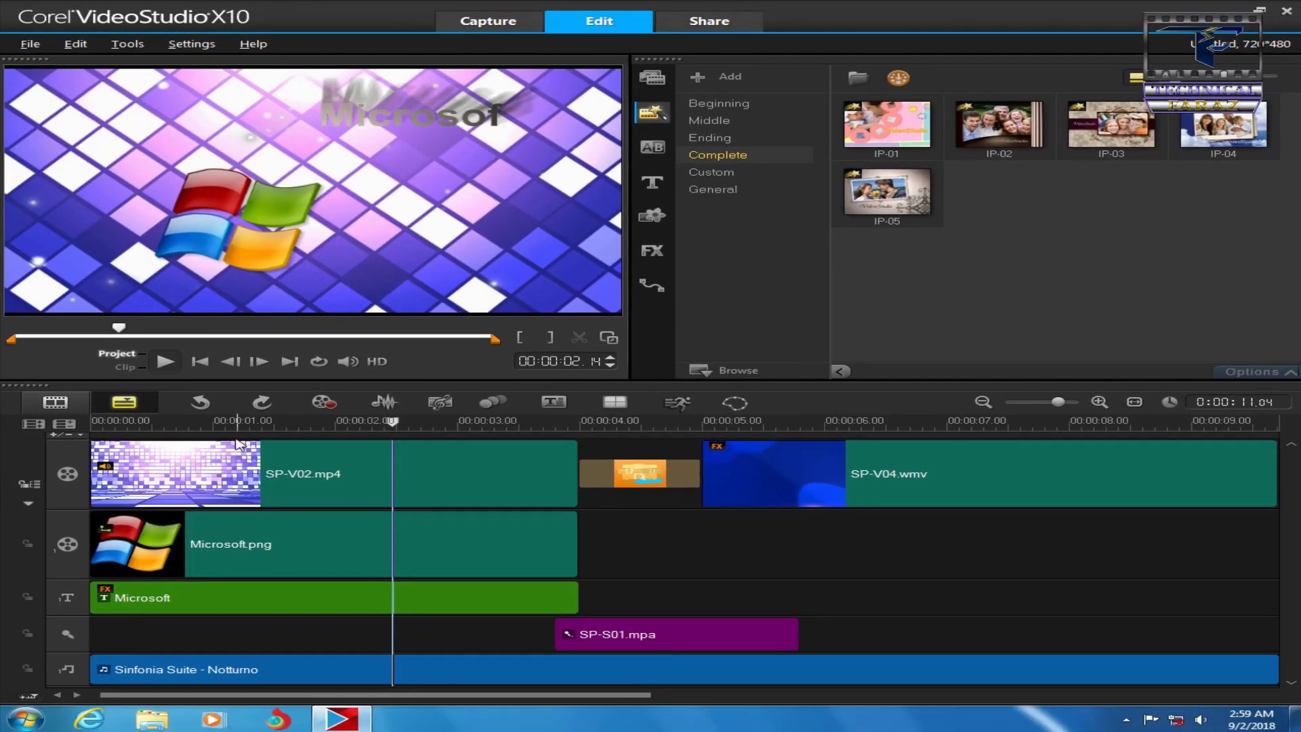
{"action": "left_click", "coordinate": [1099, 403]}
{"action": "left_click", "coordinate": [1105, 404]}
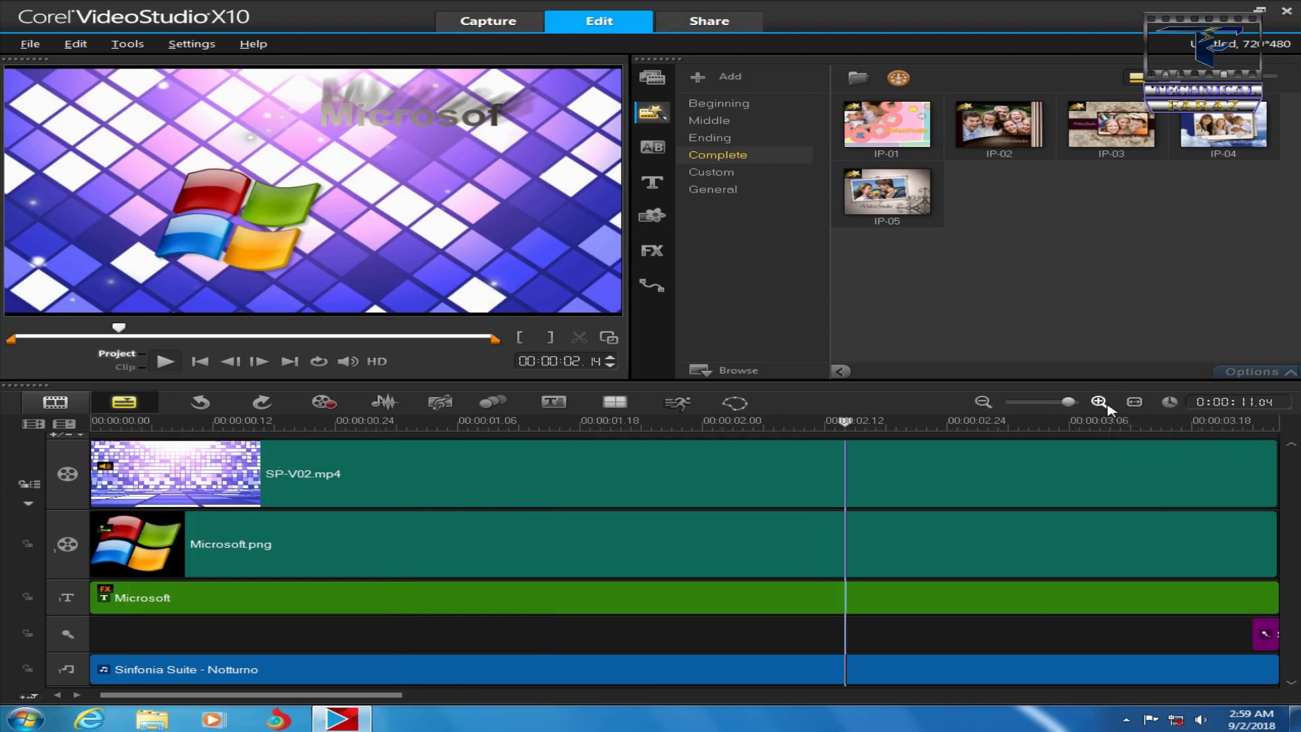
{"action": "left_click", "coordinate": [982, 402]}
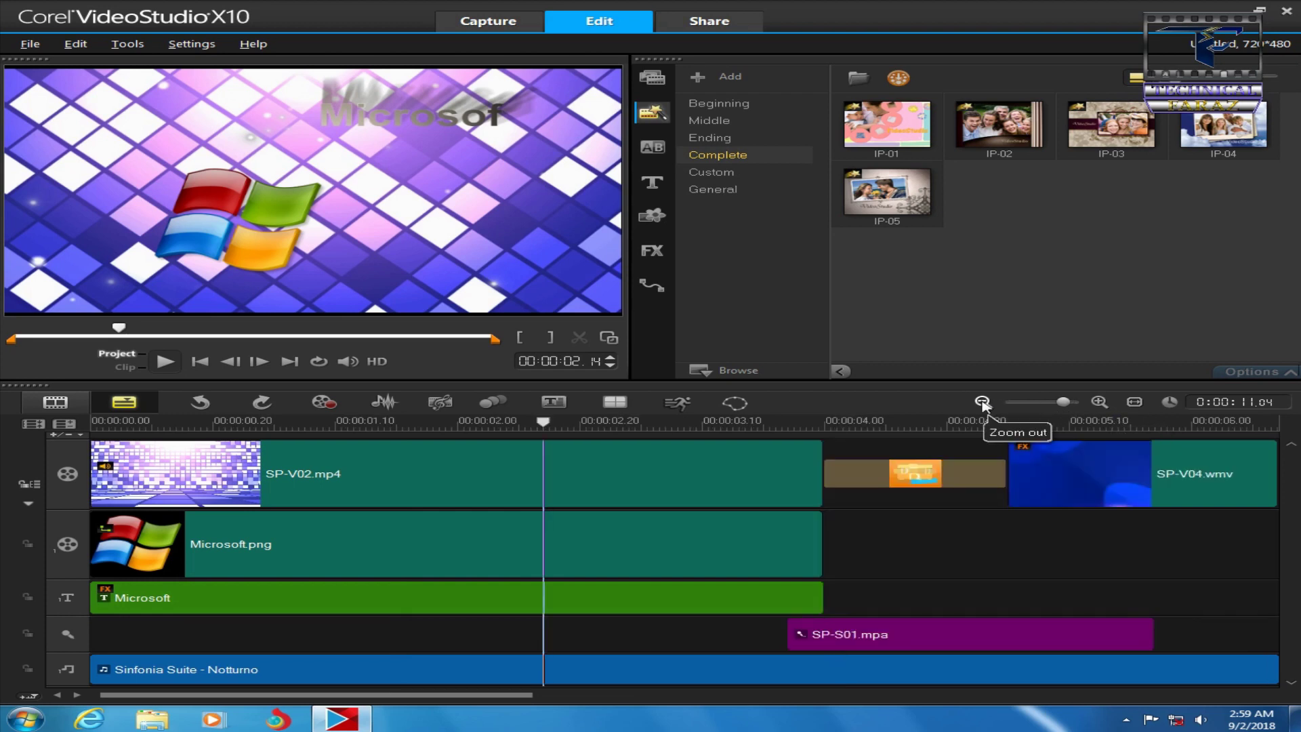
{"action": "left_click", "coordinate": [983, 403]}
{"action": "left_click", "coordinate": [983, 402]}
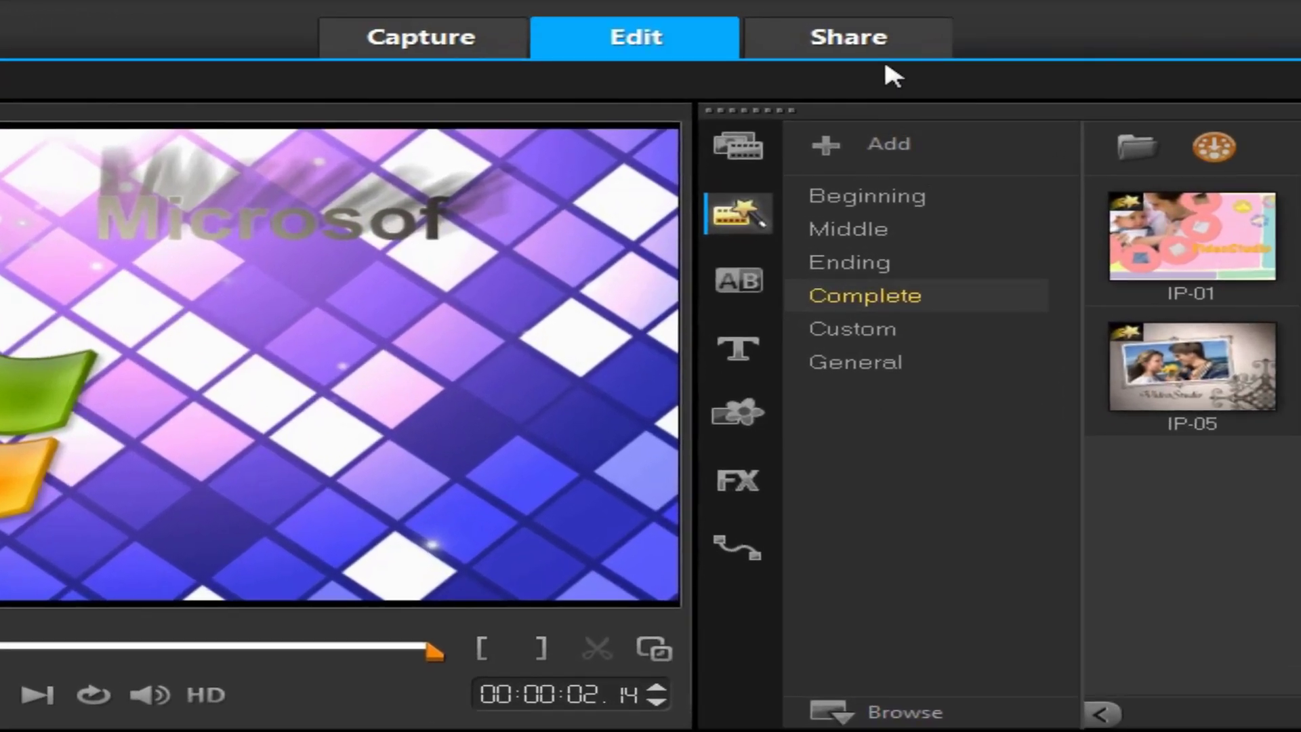
- Set up computer video output as MPEG-4 with the profile MPEG-4 AVC (1920 x 1080, 30p, 15Mbps), dismissing any error
{"action": "left_click", "coordinate": [729, 26]}
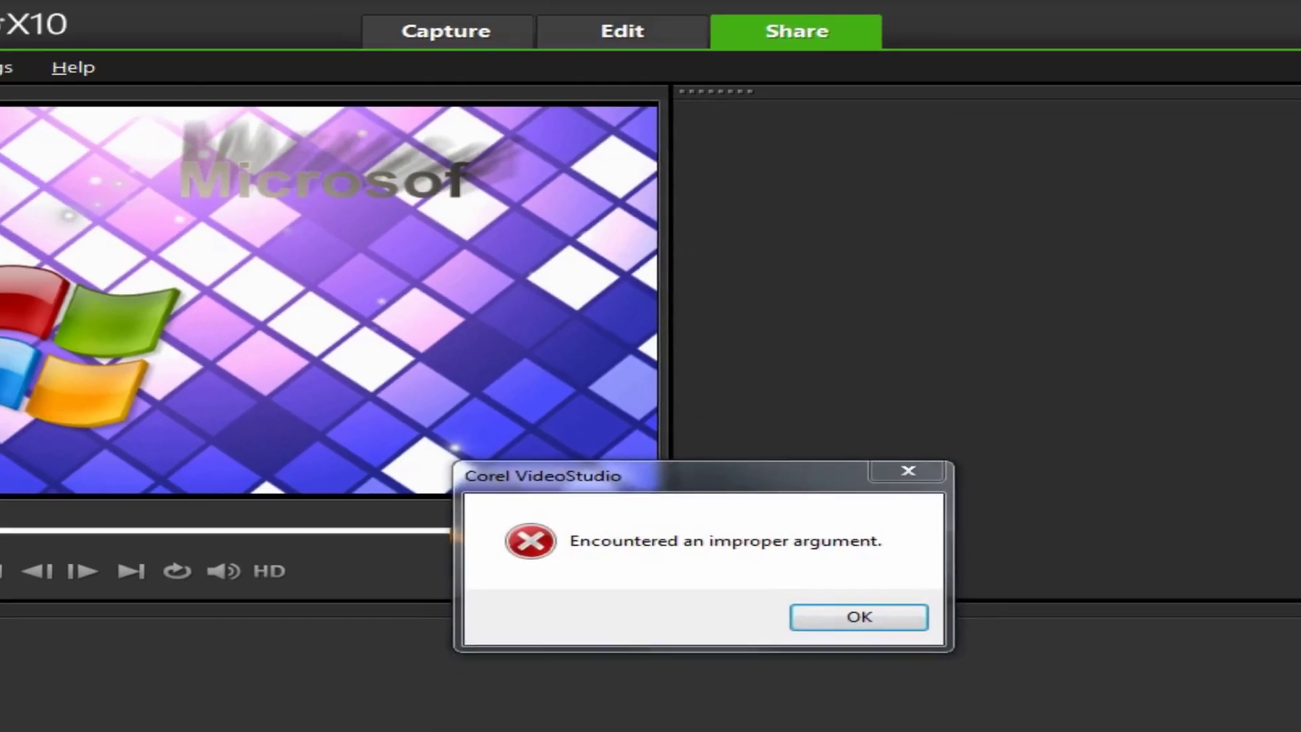
{"action": "left_click", "coordinate": [859, 617]}
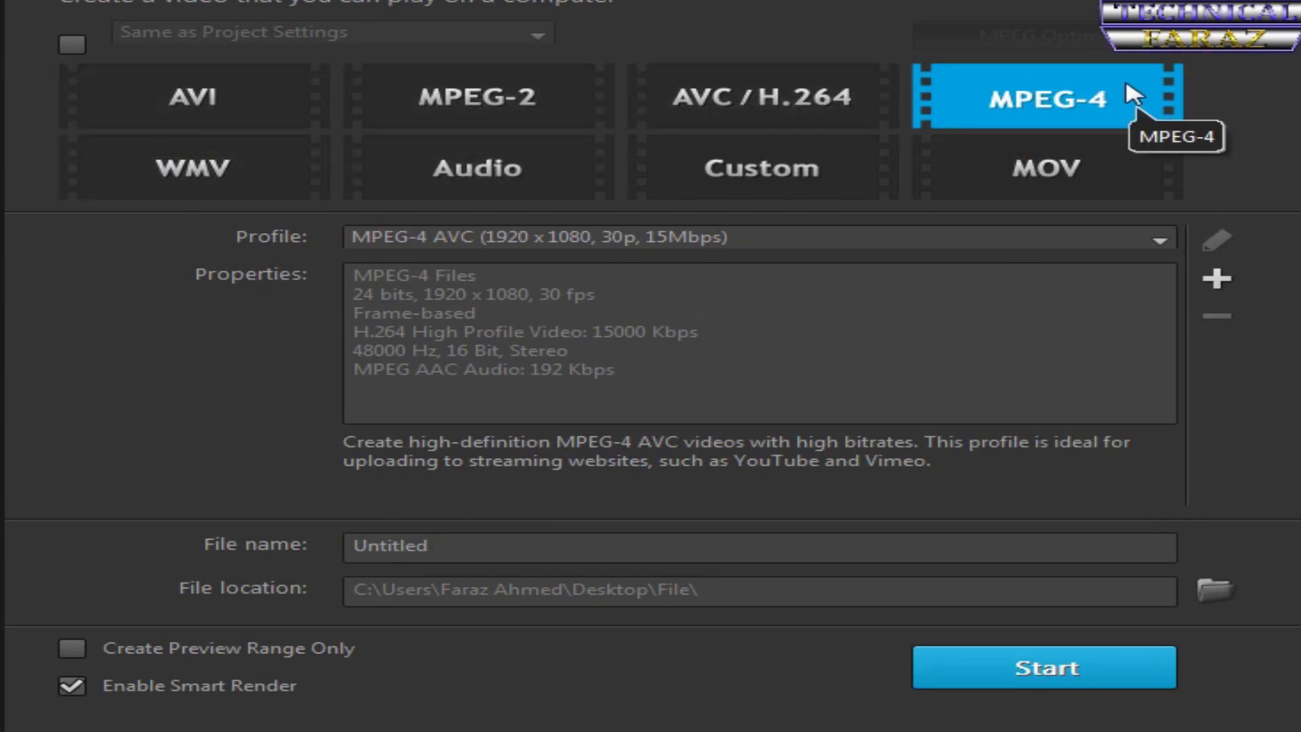
{"action": "left_click", "coordinate": [1160, 251]}
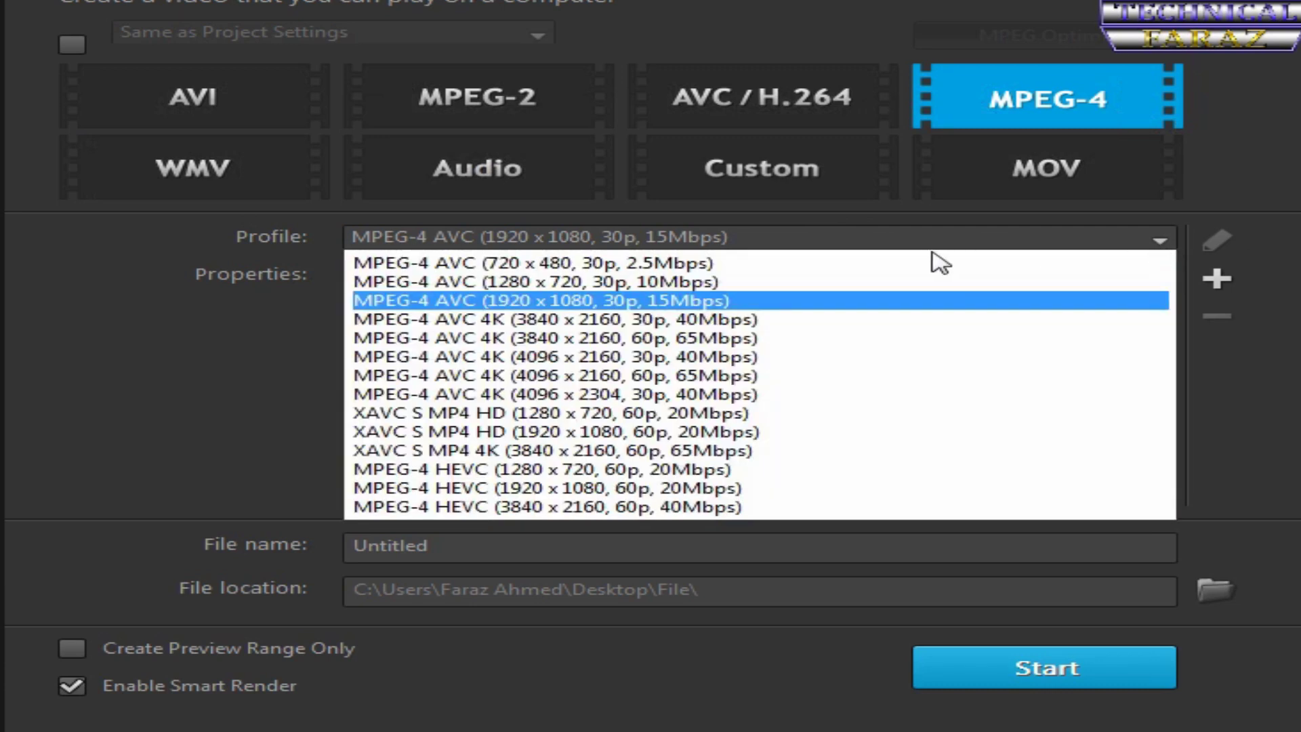
{"action": "left_click", "coordinate": [842, 300]}
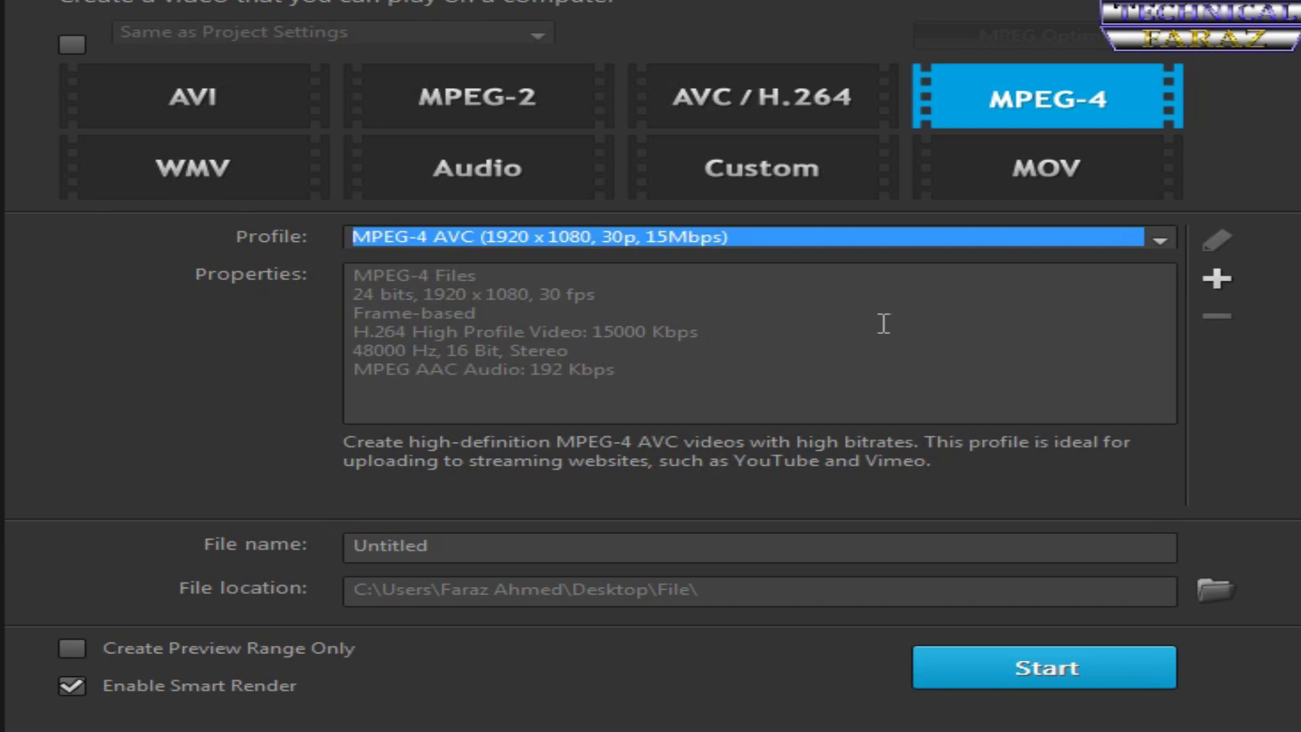
- Set the output file to Untitled, saved in the File folder on the Desktop
{"action": "left_click", "coordinate": [499, 548]}
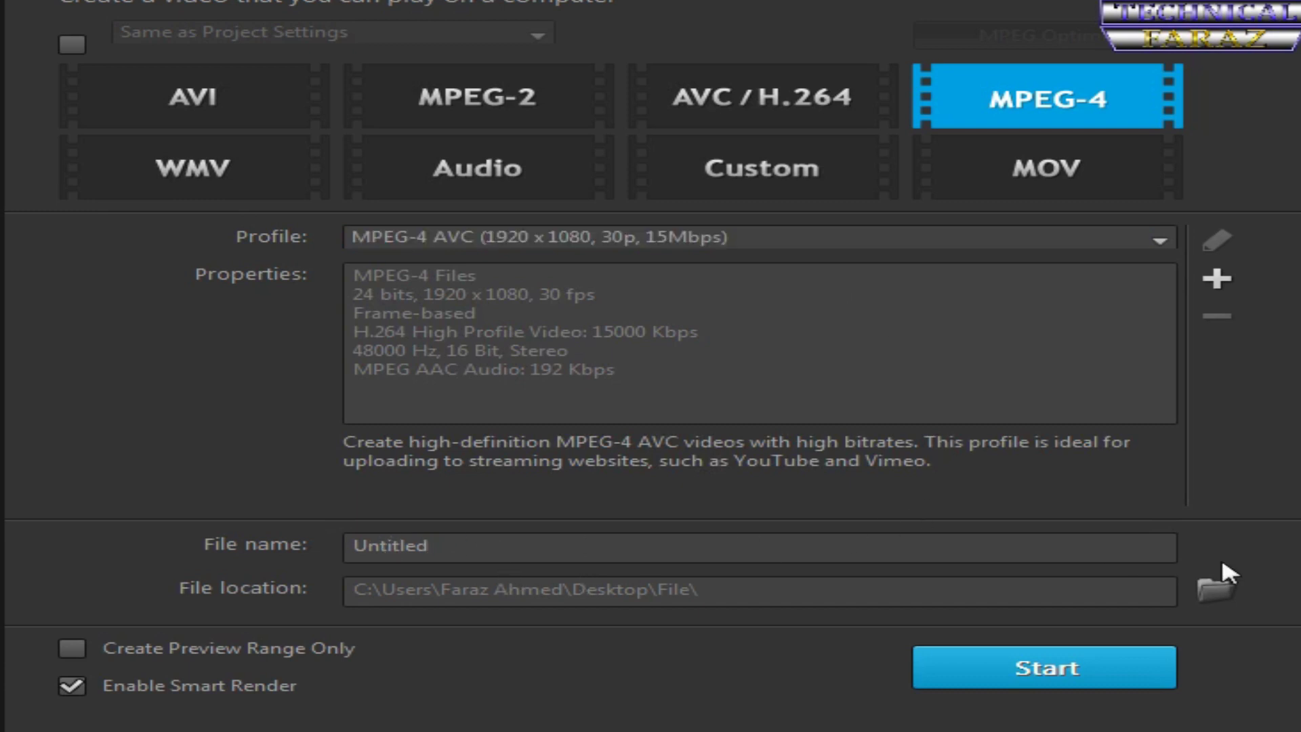
{"action": "left_click", "coordinate": [1231, 594]}
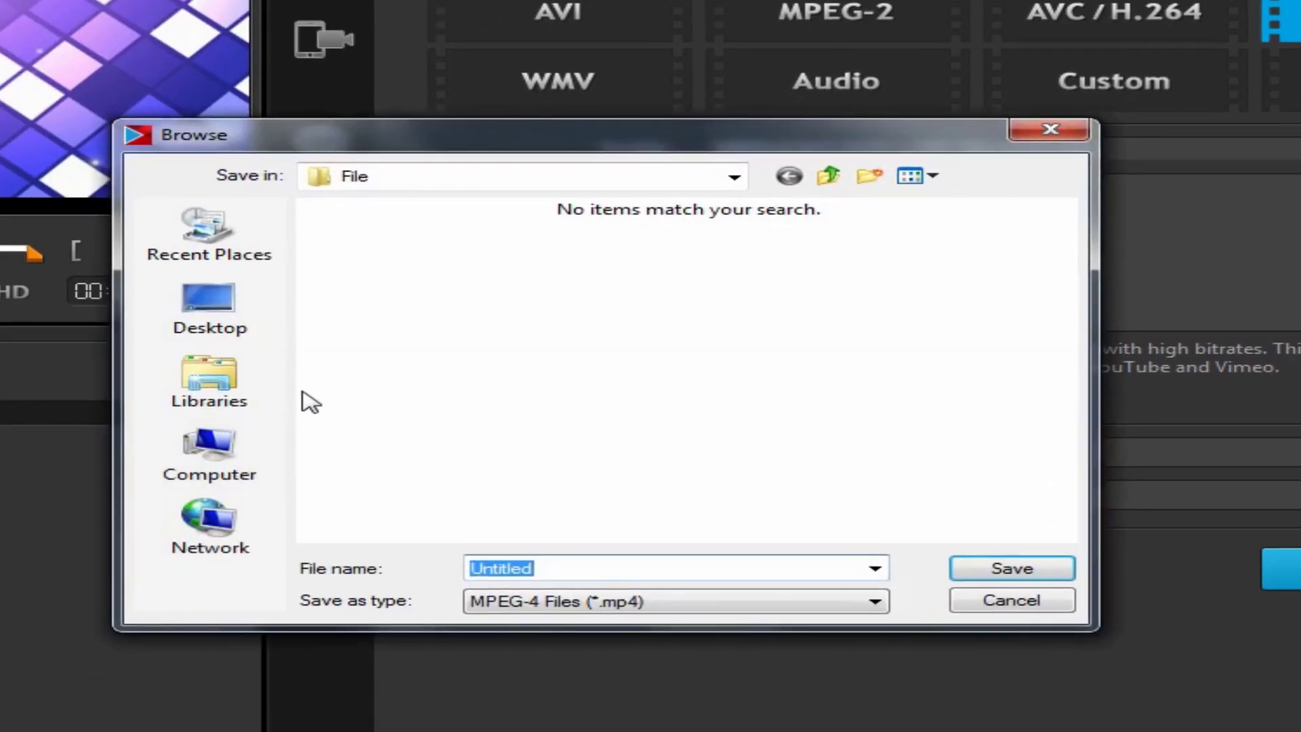
{"action": "left_click", "coordinate": [247, 342]}
{"action": "double_click", "coordinate": [424, 380]}
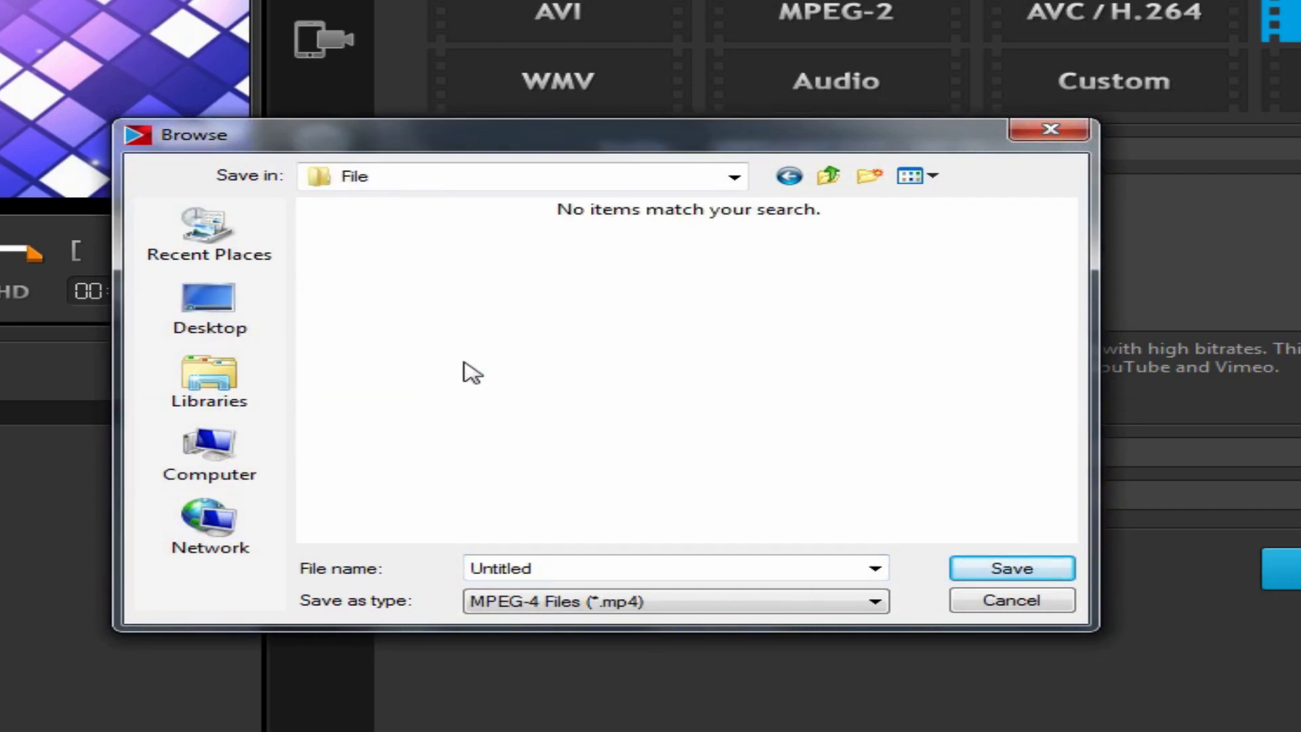
{"action": "left_click", "coordinate": [1007, 568]}
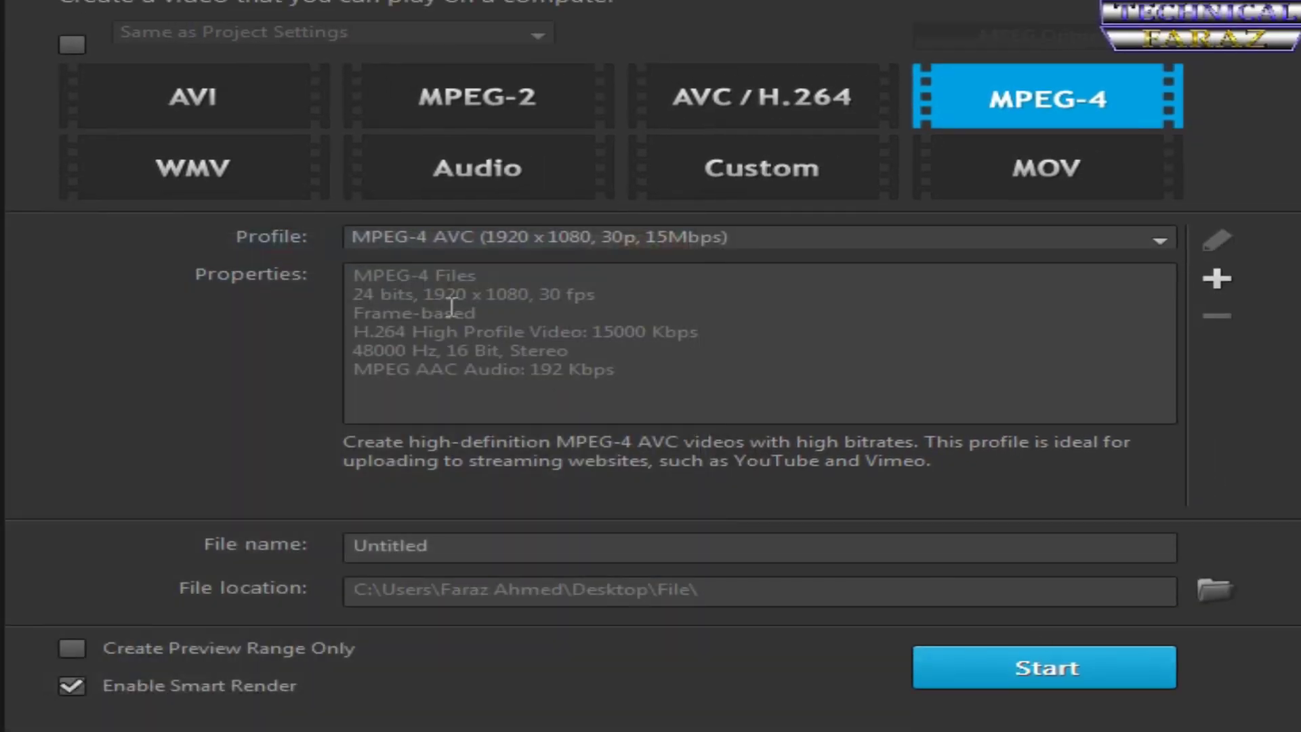
- Render the project to the MPEG-4 file, keeping the 1920 x 1080, 30p, 15Mbps profile, and dismiss the completion message
{"action": "left_click", "coordinate": [855, 231]}
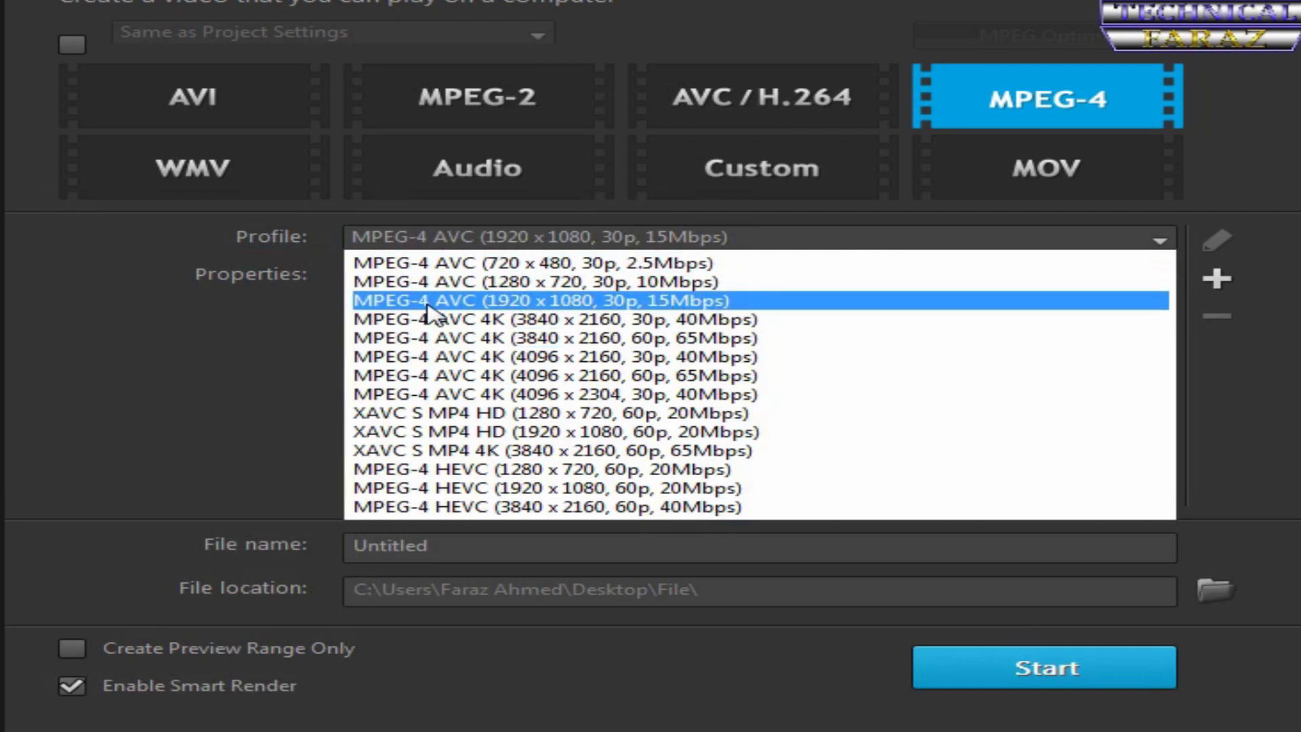
{"action": "left_click", "coordinate": [1285, 153]}
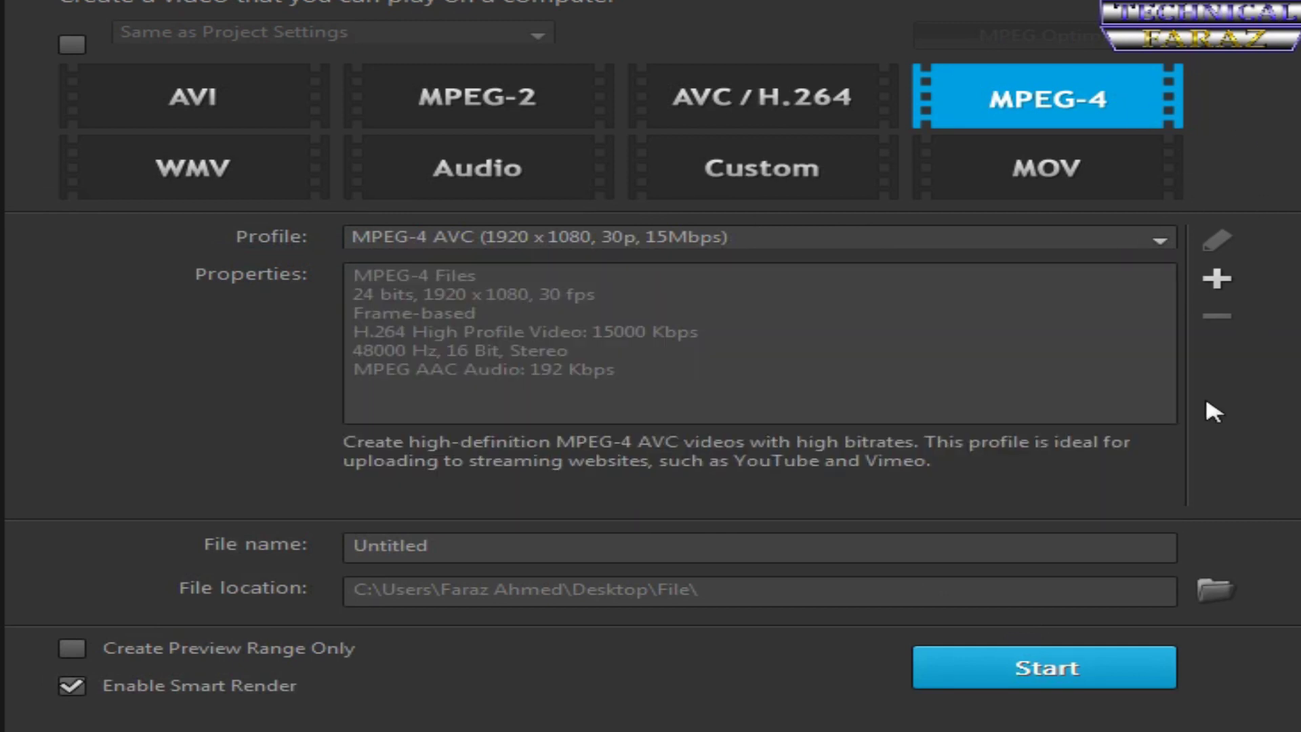
{"action": "left_click", "coordinate": [1023, 670]}
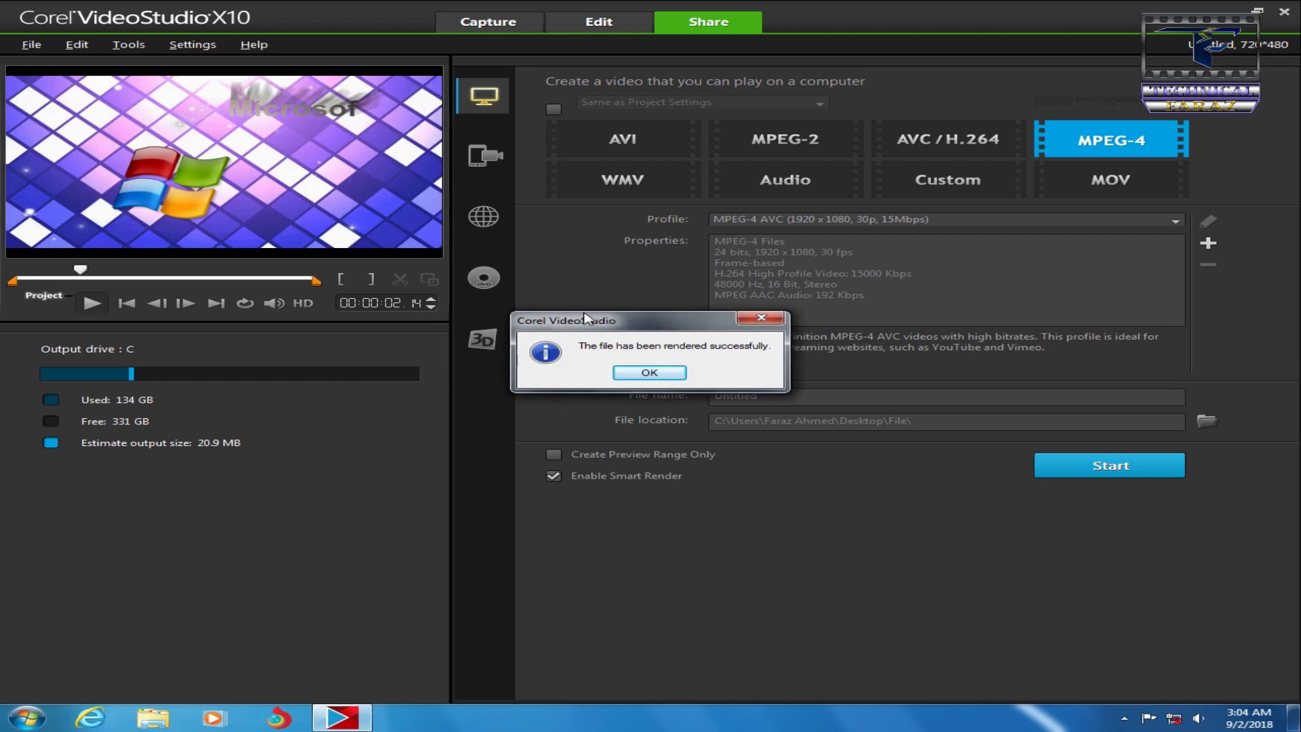
{"action": "left_click", "coordinate": [667, 379]}
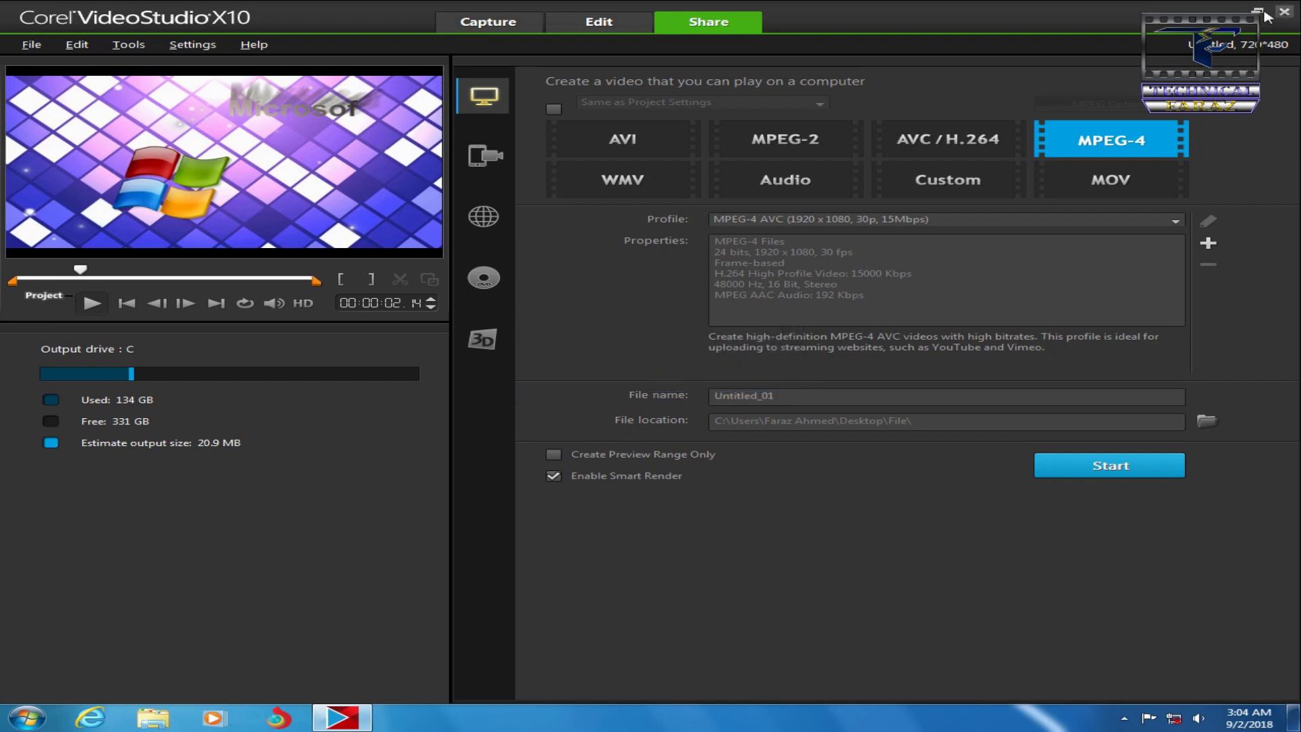
- Play the rendered Untitled video from the desktop's File folder in a maximized Media Player Classic window, and close the player and folder
{"action": "left_click", "coordinate": [1229, 9]}
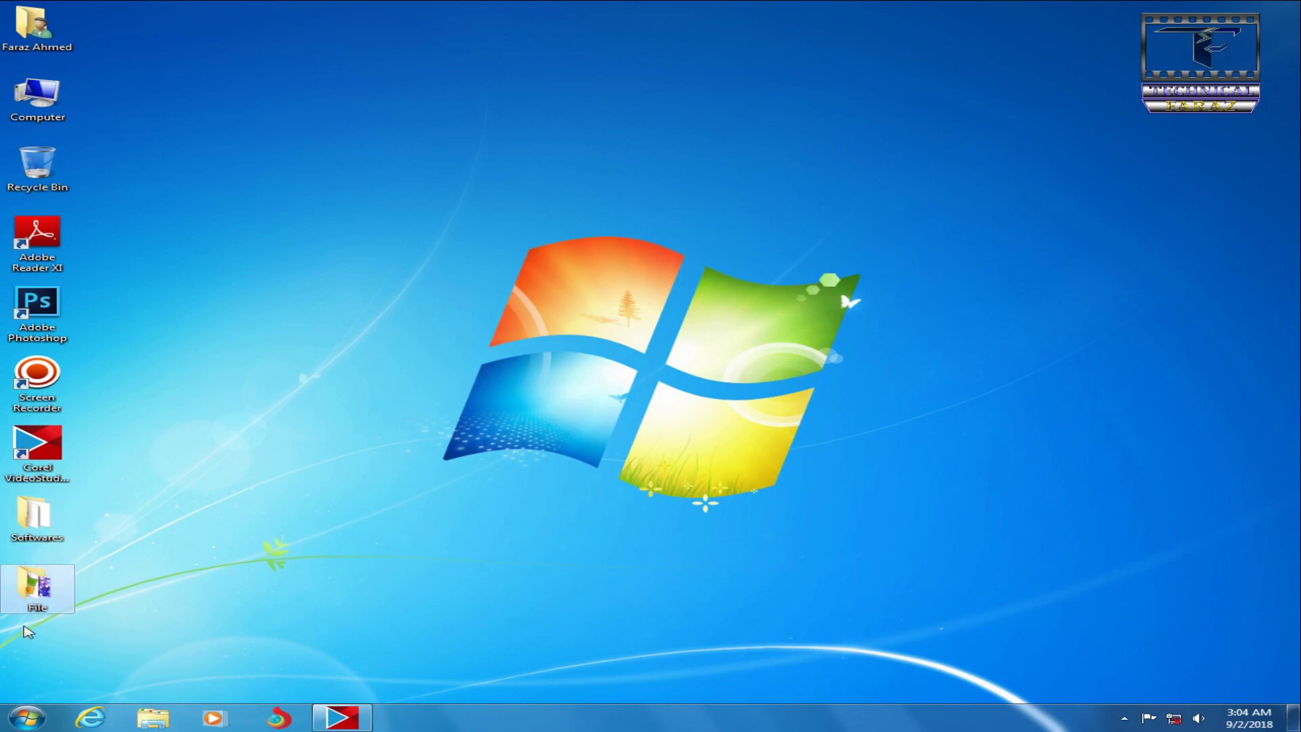
{"action": "double_click", "coordinate": [27, 610]}
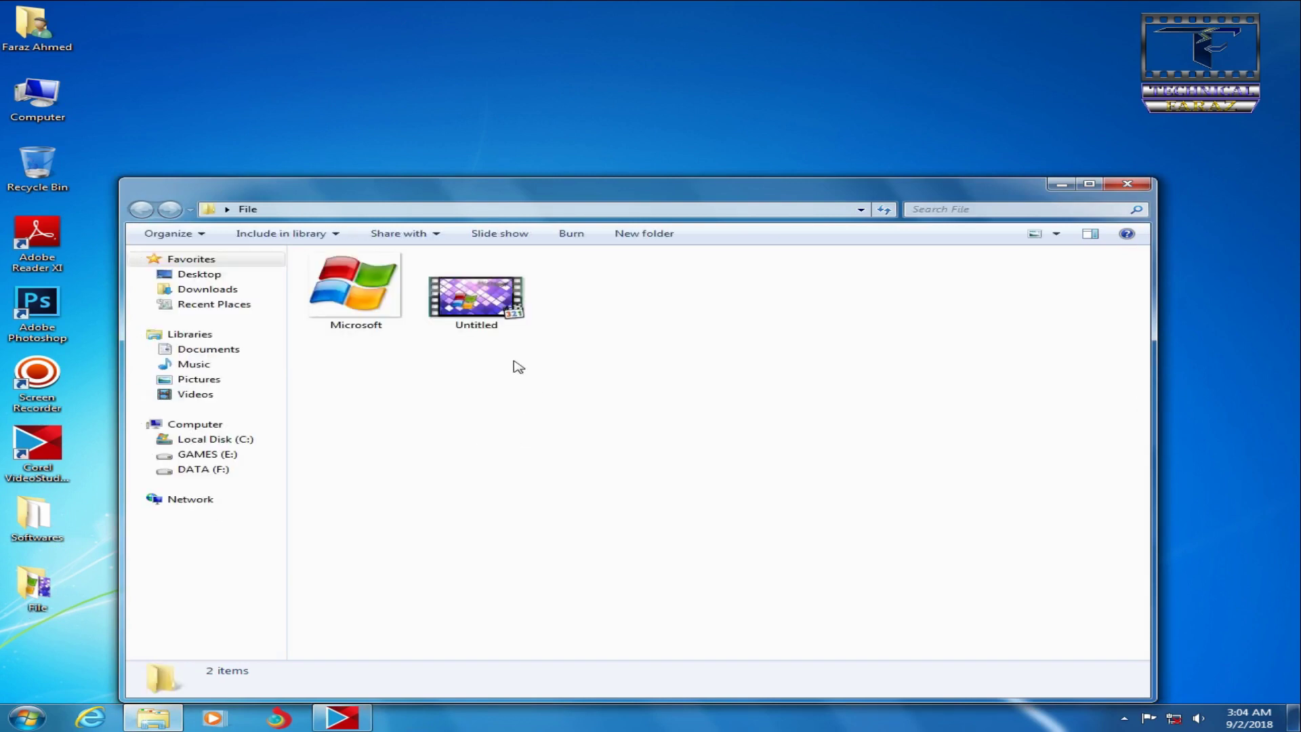
{"action": "left_click", "coordinate": [503, 323]}
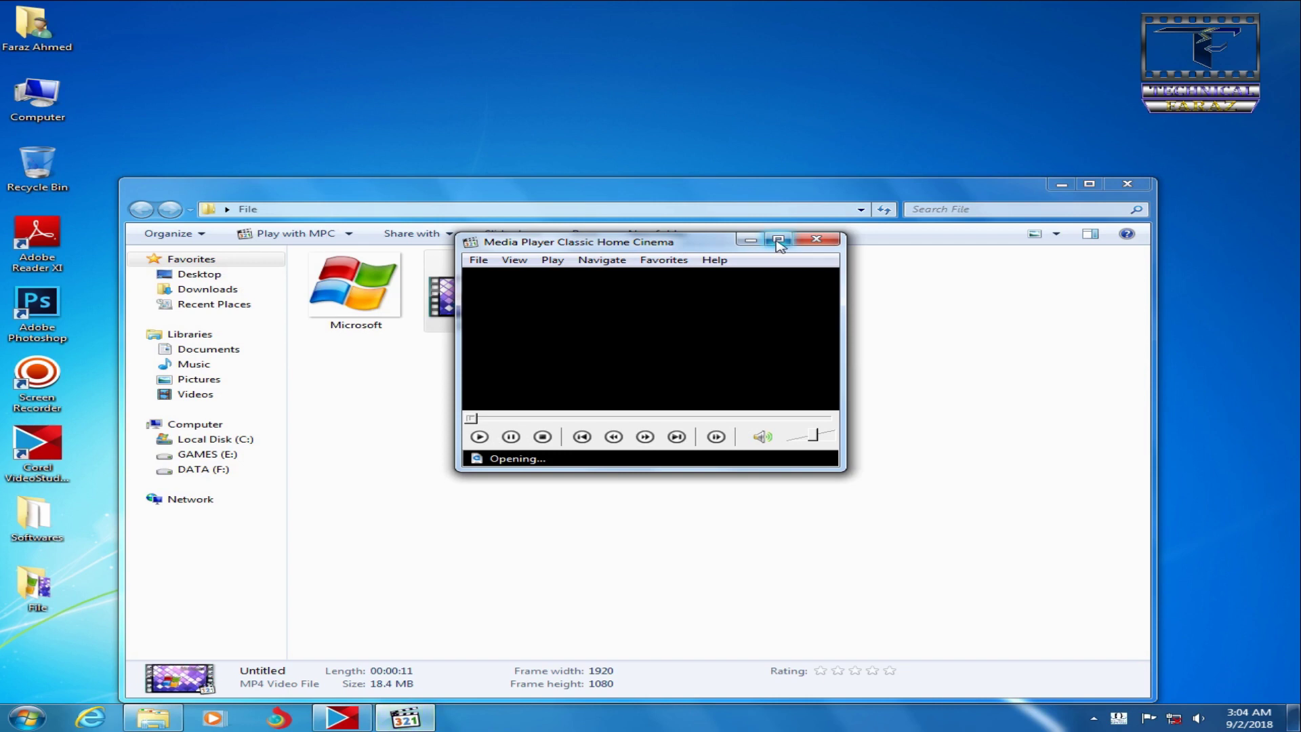
{"action": "left_click", "coordinate": [778, 239]}
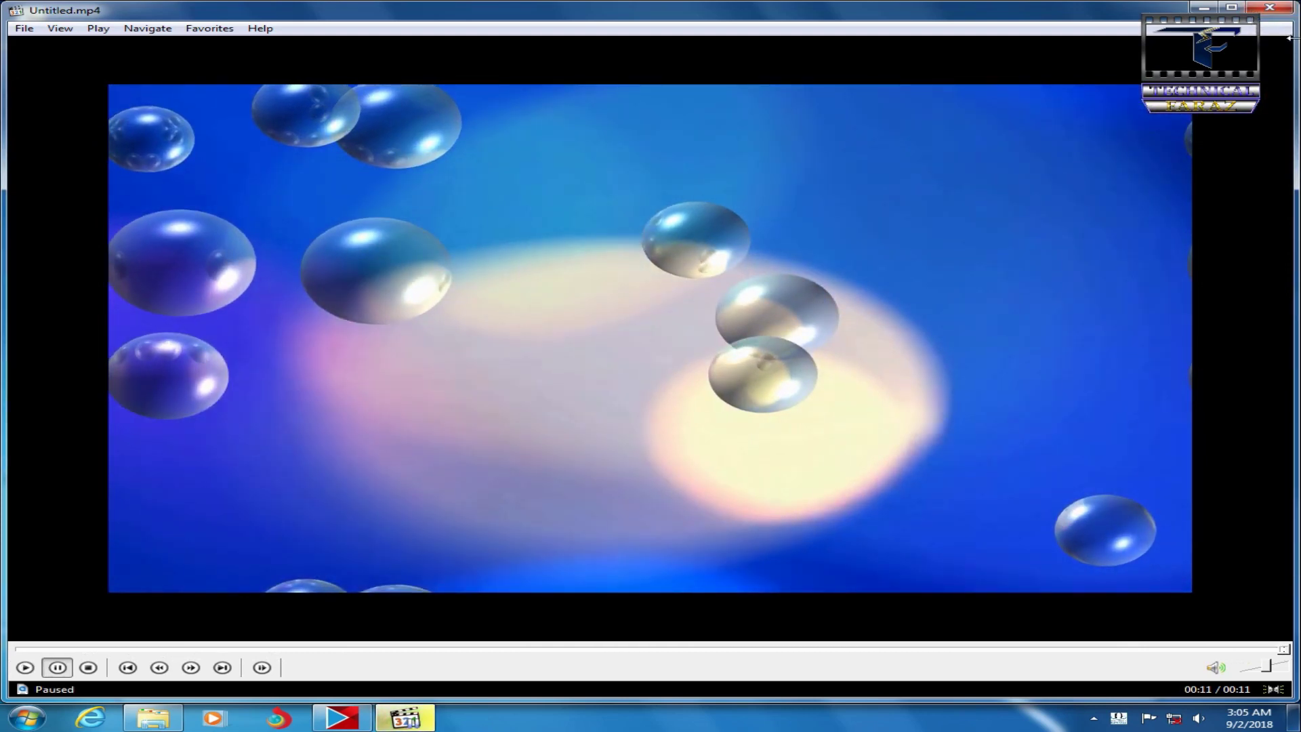
{"action": "left_click", "coordinate": [1285, 10]}
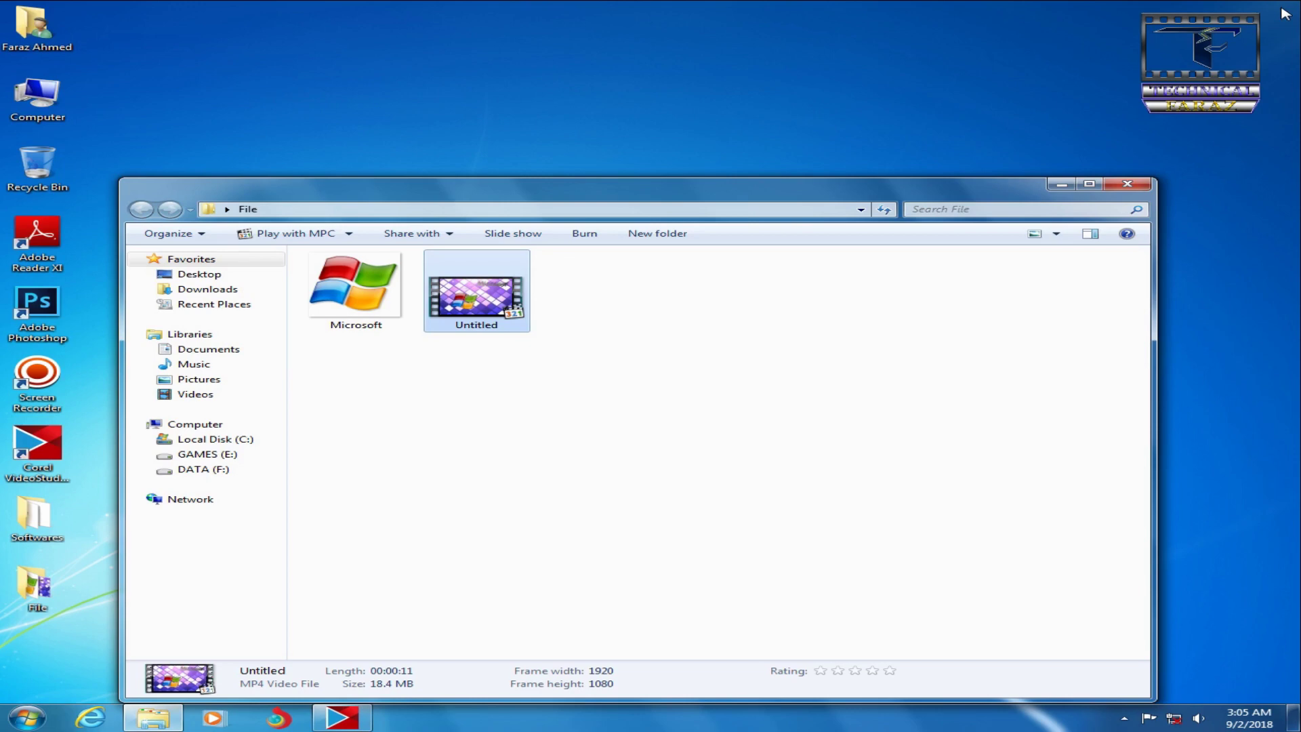
{"action": "left_click", "coordinate": [1127, 184]}
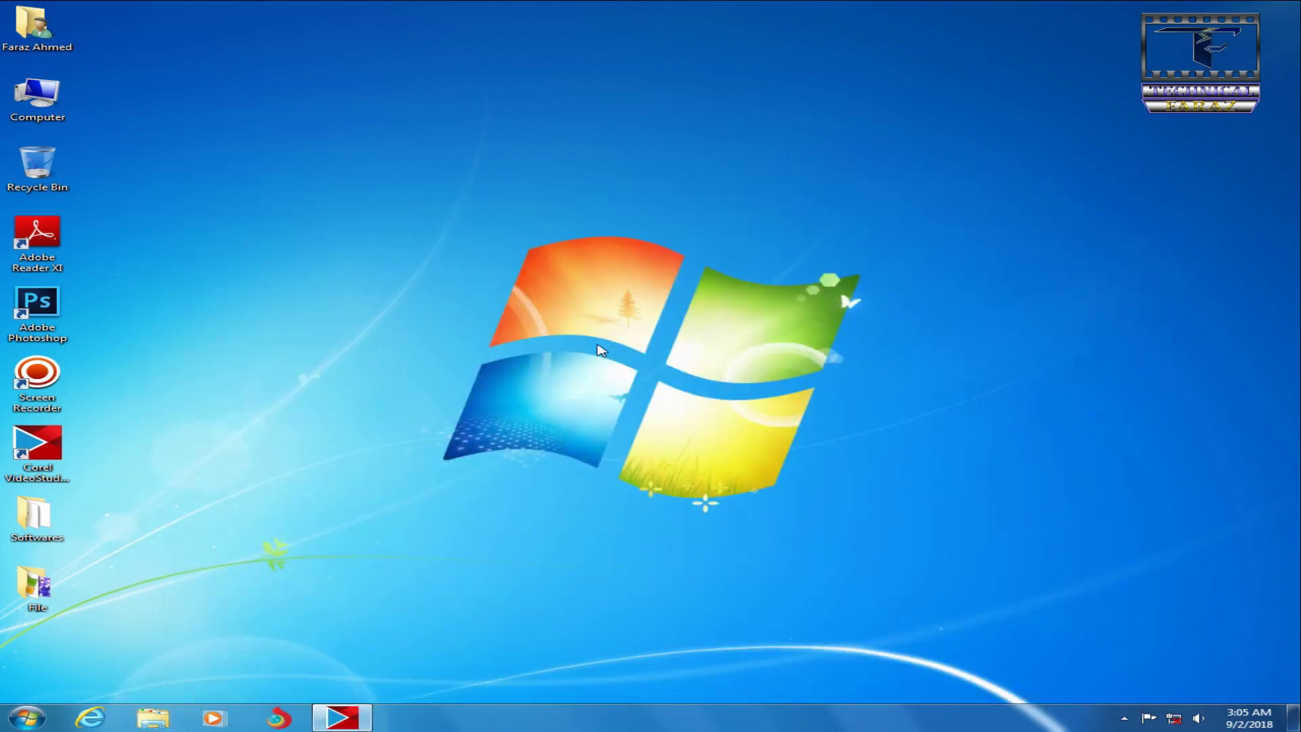